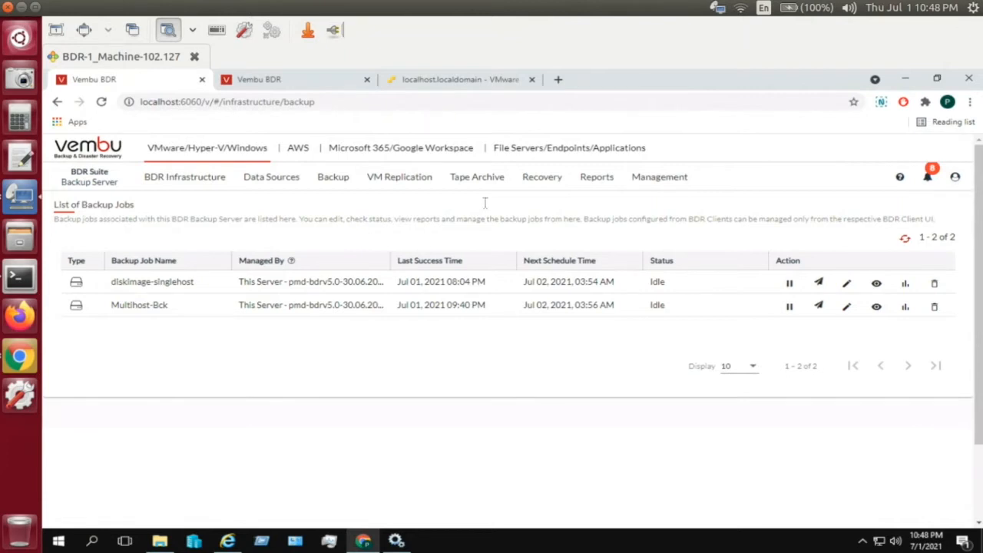
- Sign out, then sign back in as the suggested admin user with the administrator password
{"action": "left_click", "coordinate": [957, 179]}
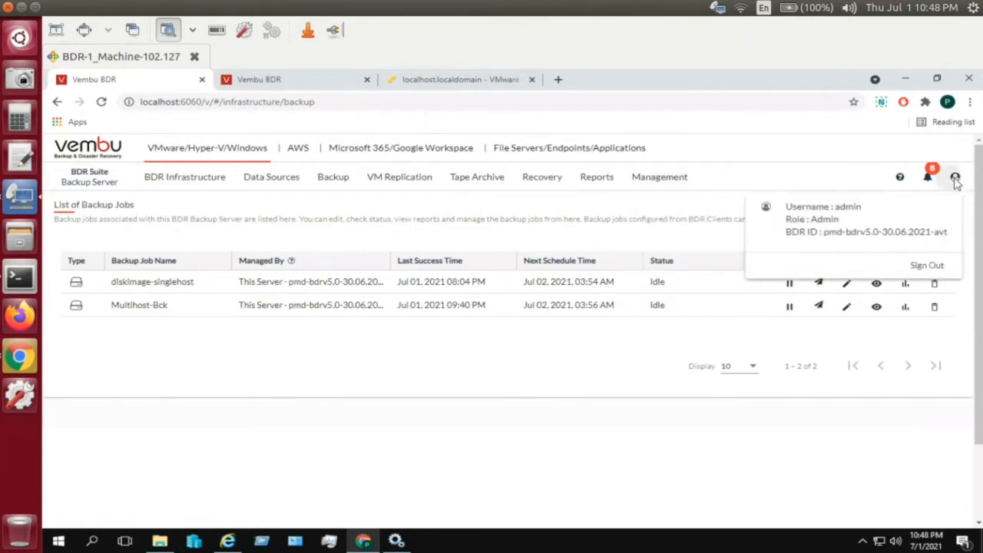
{"action": "left_click", "coordinate": [927, 264]}
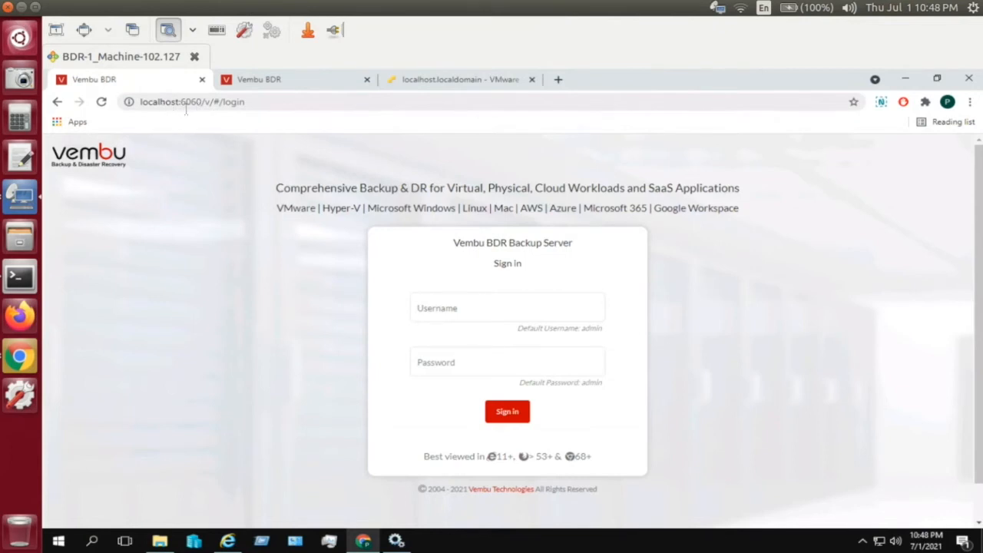
{"action": "left_click", "coordinate": [470, 305]}
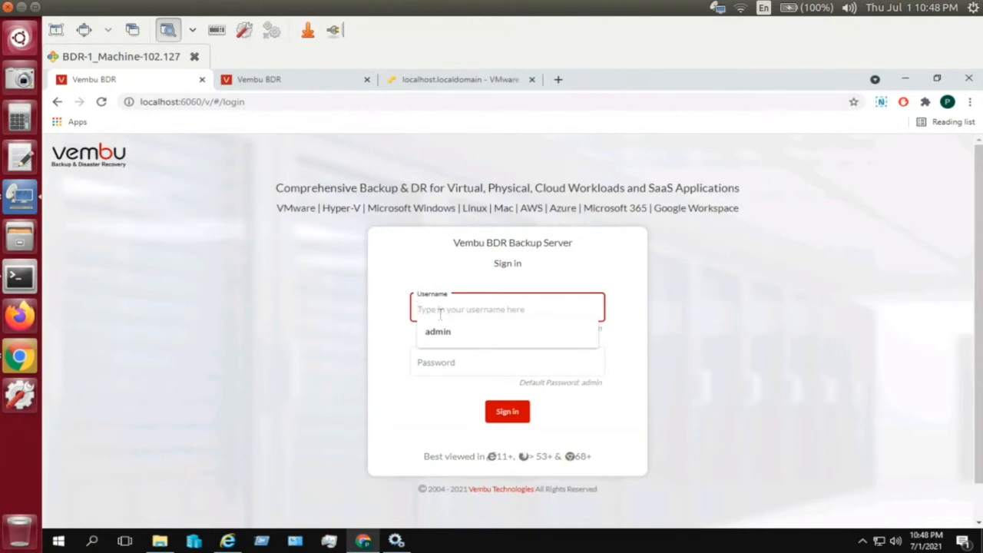
{"action": "left_click", "coordinate": [444, 332]}
{"action": "left_click", "coordinate": [450, 362]}
{"action": "type", "text": "admin"}
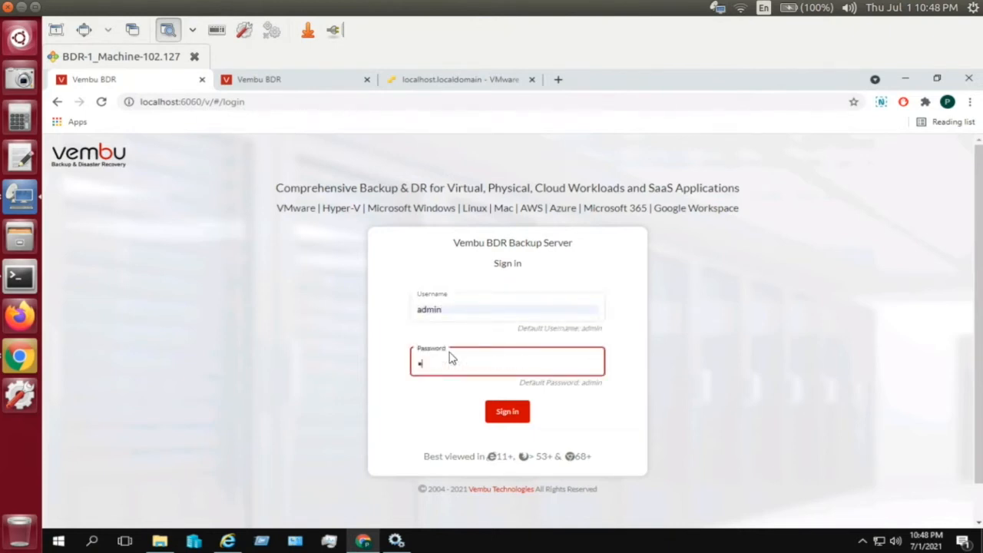
{"action": "left_click", "coordinate": [507, 411]}
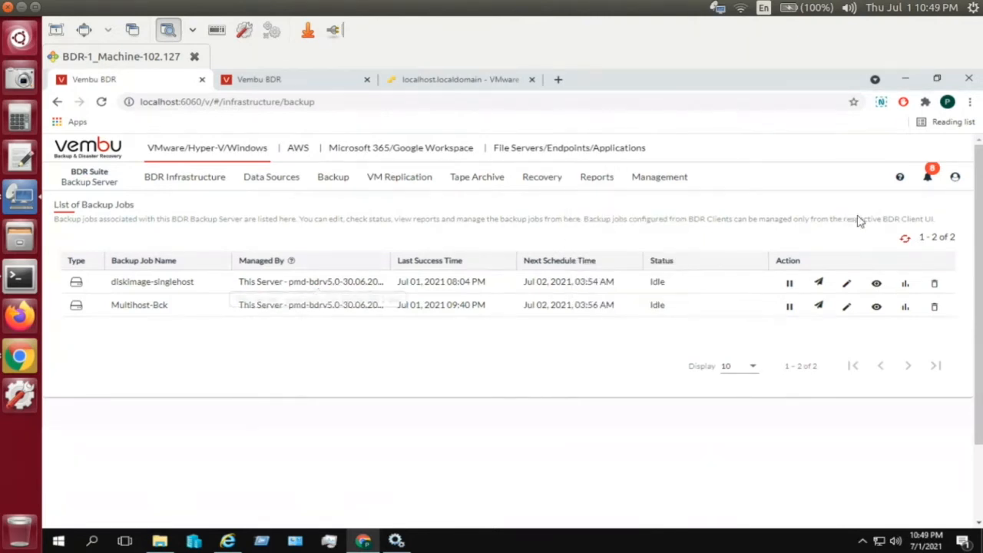
- Check the account dropdown, then show the Block/Object Storage choices under BDR Infrastructure > Backup Repository
{"action": "left_click", "coordinate": [956, 179]}
{"action": "mouse_move", "coordinate": [218, 187]}
{"action": "mouse_move", "coordinate": [224, 205]}
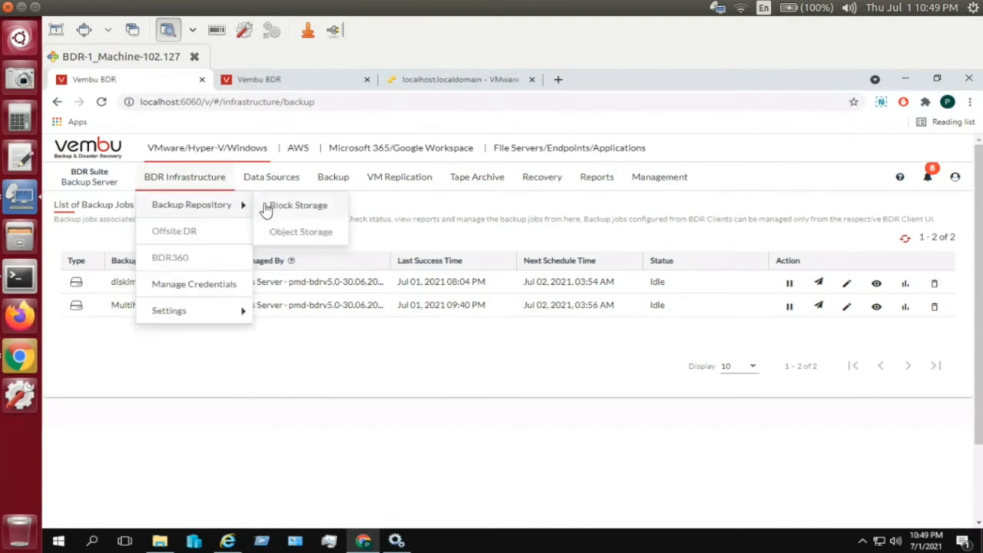
- Go to Block Storage and start a new Scale Out block storage repository
{"action": "left_click", "coordinate": [288, 209]}
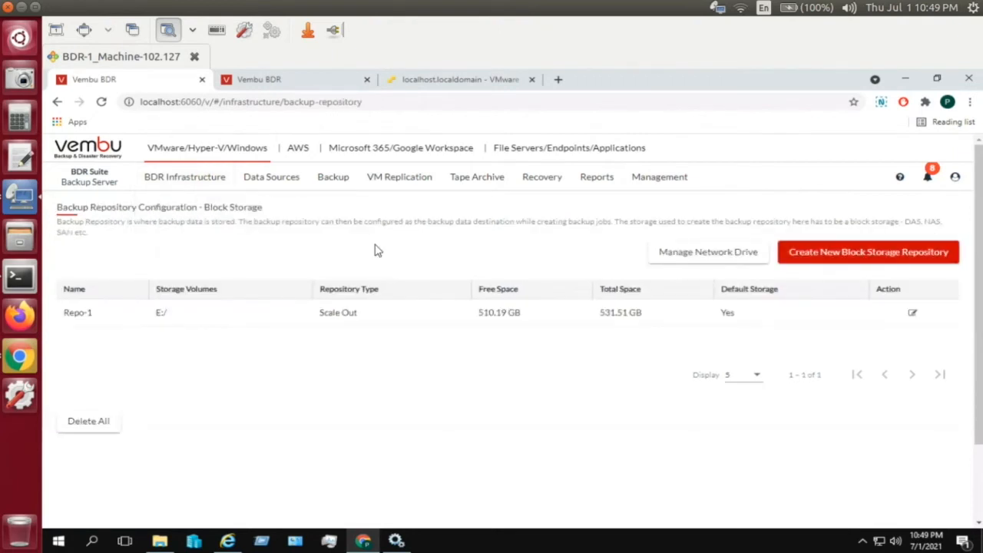
{"action": "left_click", "coordinate": [828, 254]}
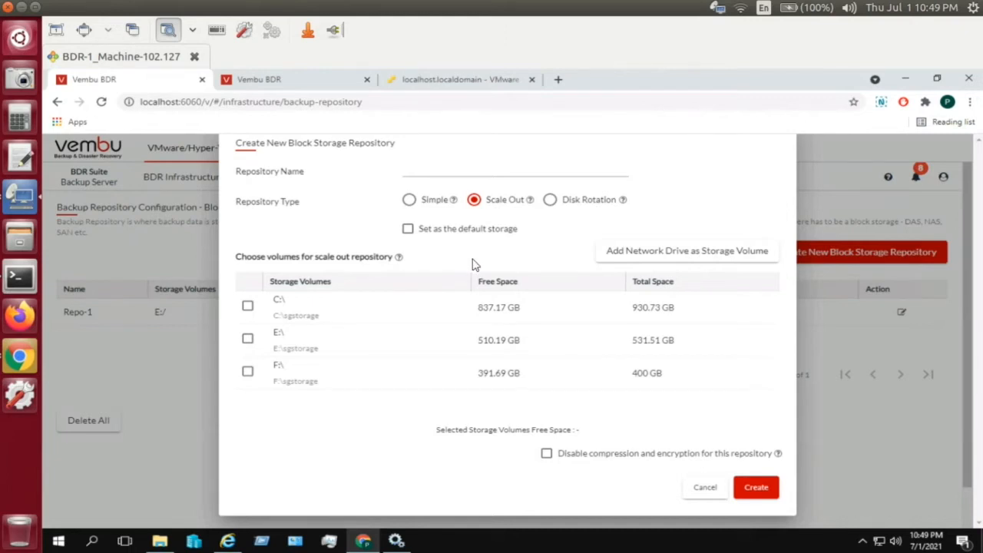
{"action": "left_click", "coordinate": [622, 259]}
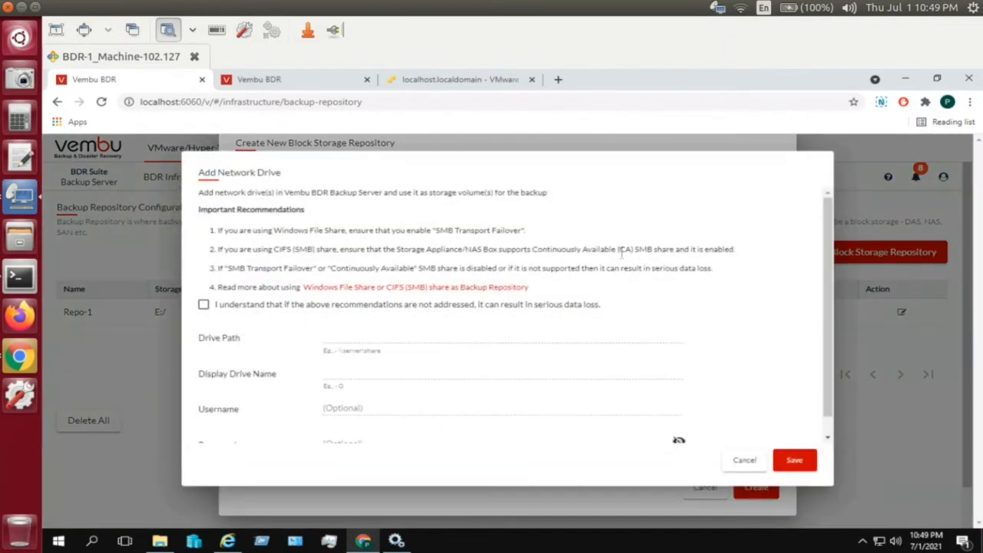
{"action": "left_click", "coordinate": [203, 305]}
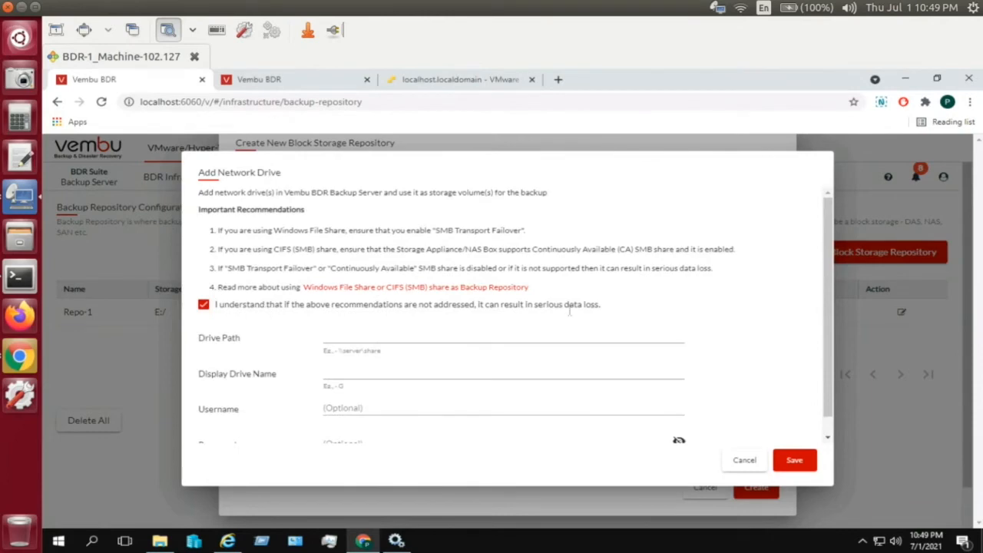
{"action": "left_click_drag", "start_coordinate": [829, 386], "coordinate": [831, 415]}
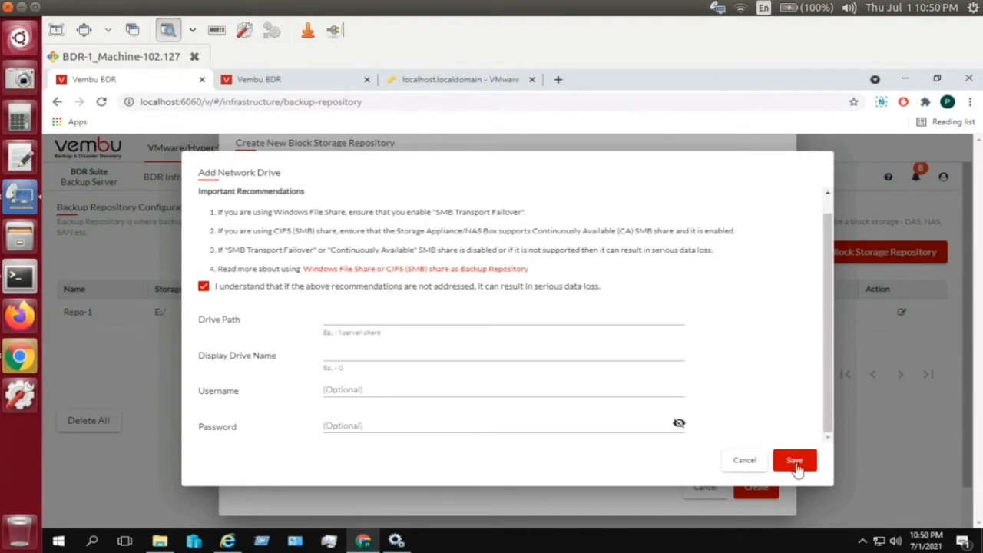
{"action": "left_click", "coordinate": [745, 461]}
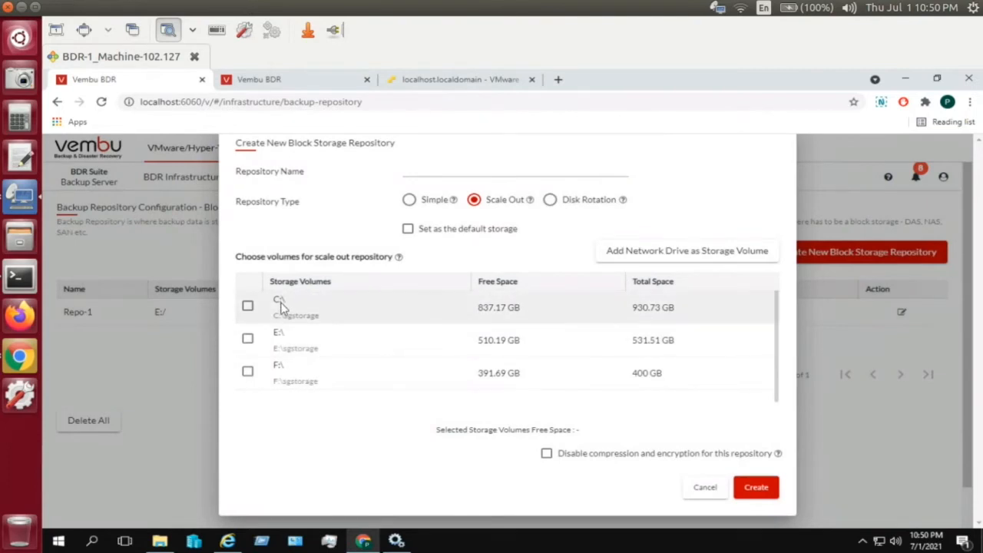
- Tick and then untick the F:\ and E:\ volumes, and cancel the new repository
{"action": "left_click", "coordinate": [248, 373]}
{"action": "left_click", "coordinate": [248, 340]}
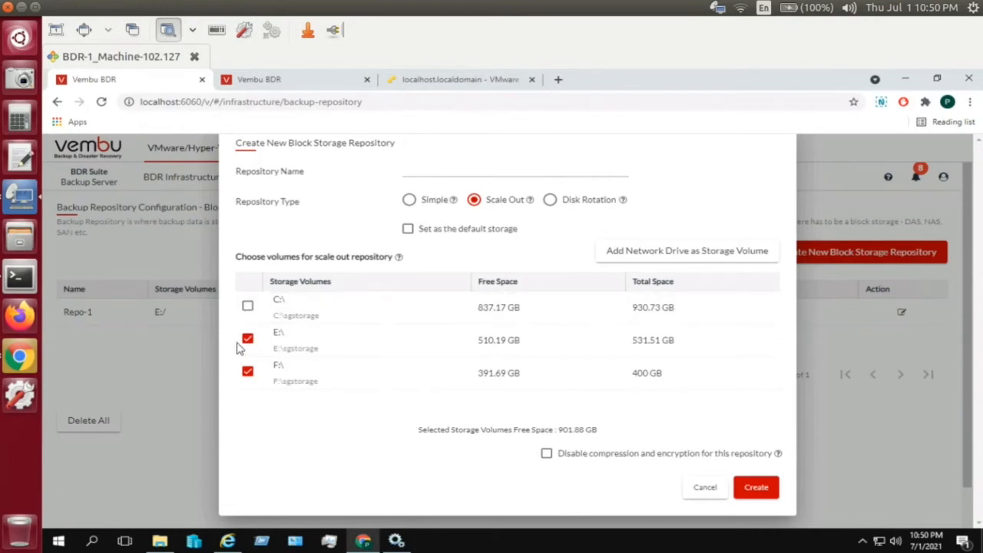
{"action": "left_click", "coordinate": [247, 372]}
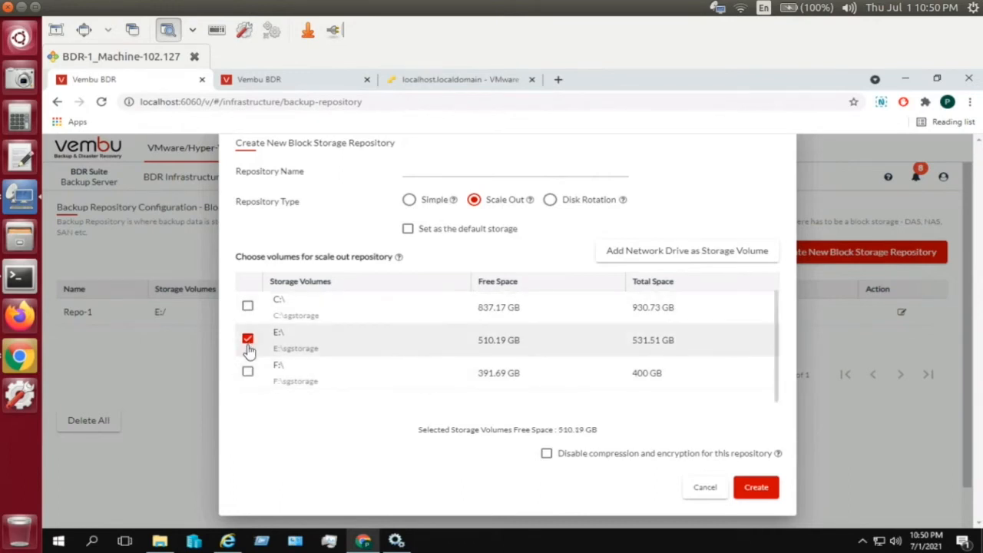
{"action": "left_click", "coordinate": [247, 339]}
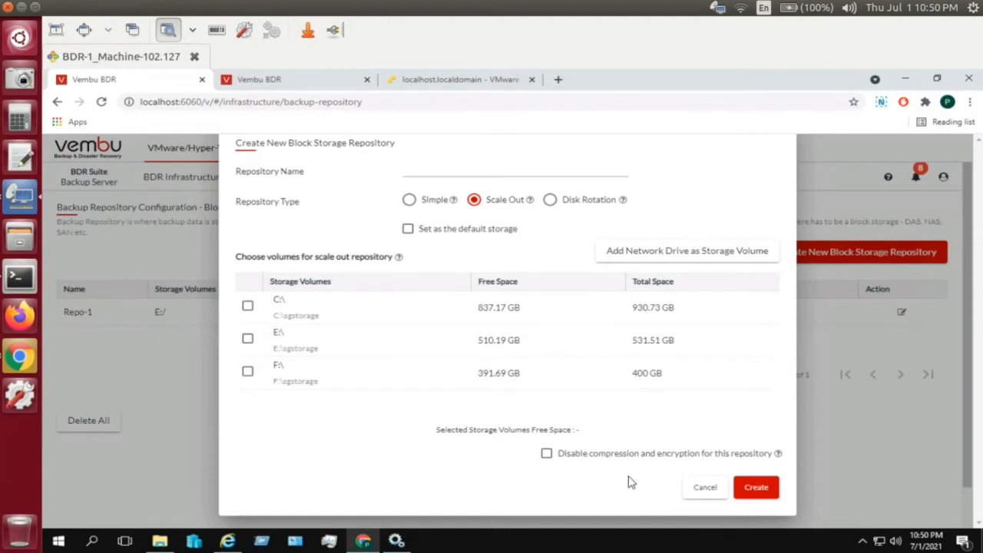
{"action": "left_click", "coordinate": [705, 491]}
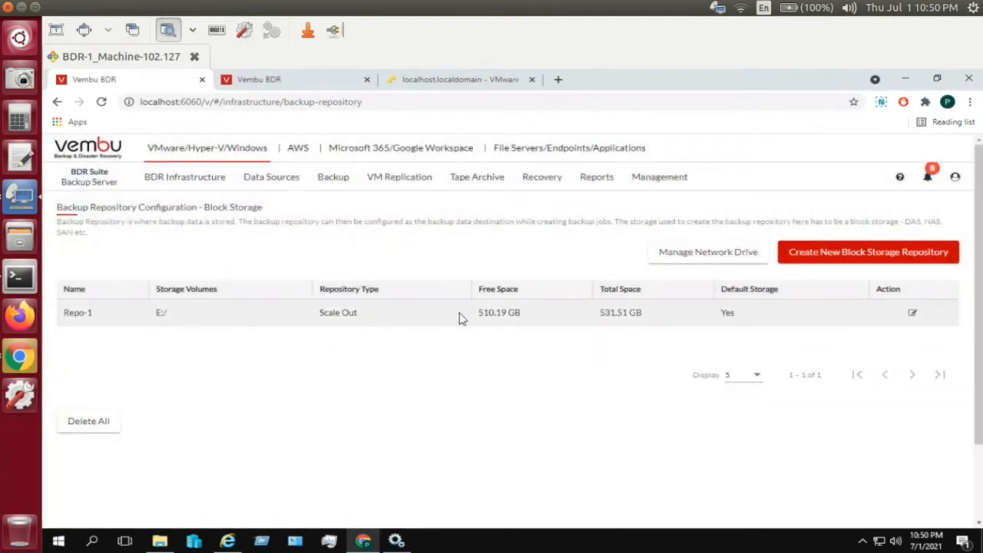
{"action": "left_click", "coordinate": [913, 314]}
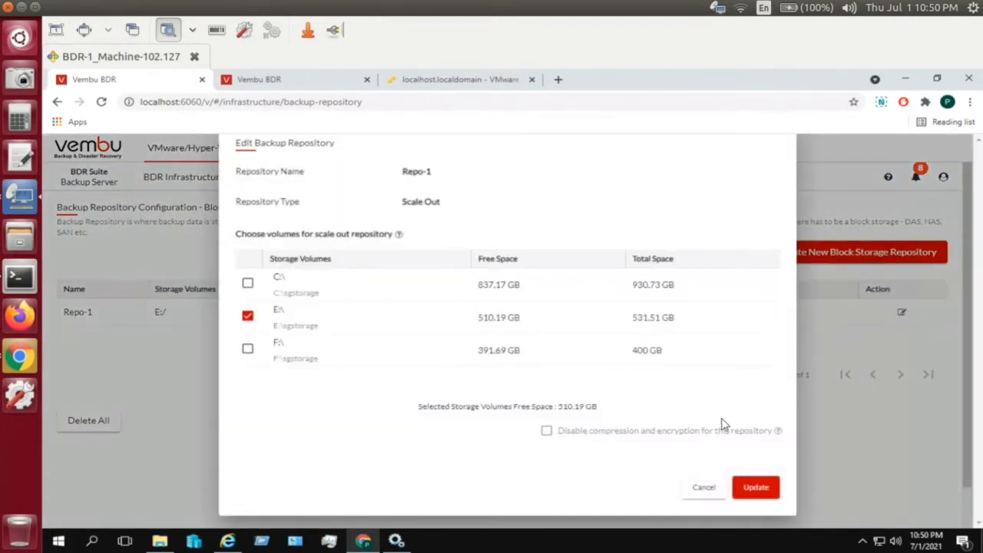
{"action": "left_click", "coordinate": [703, 489]}
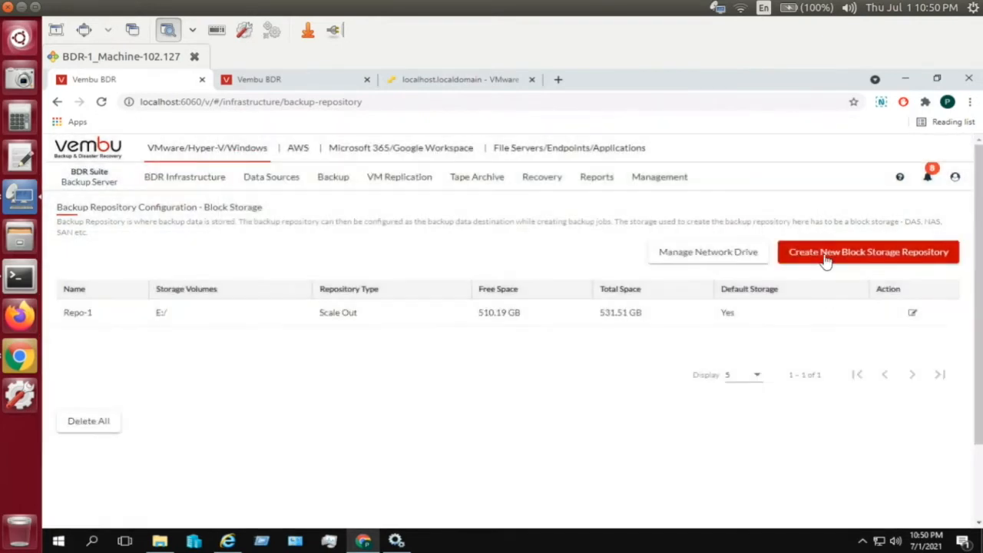
{"action": "left_click", "coordinate": [826, 260]}
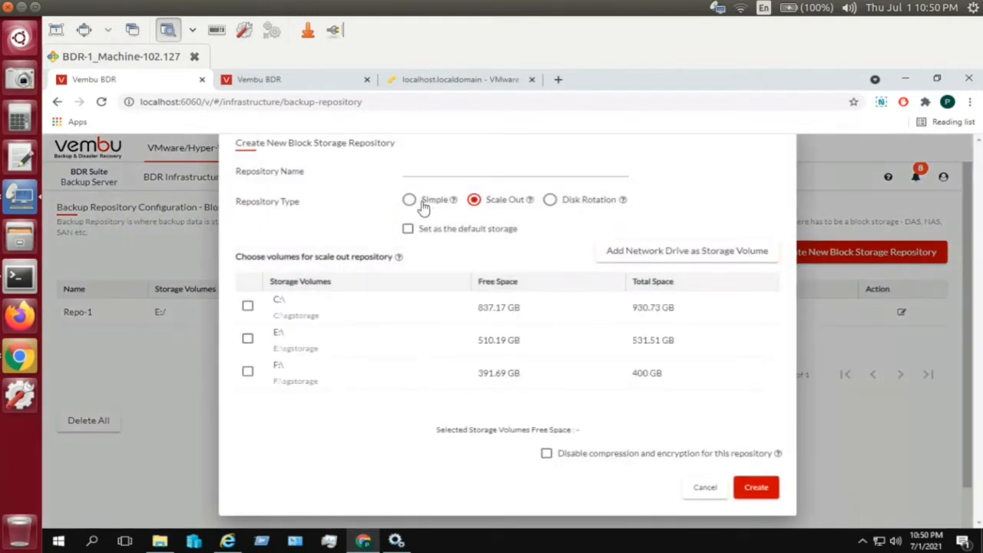
{"action": "left_click", "coordinate": [410, 201]}
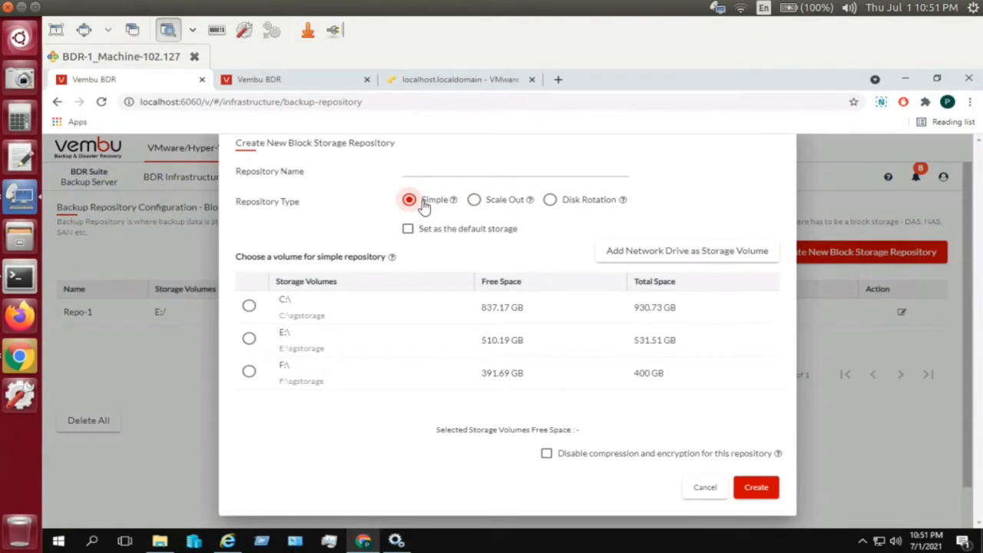
{"action": "left_click", "coordinate": [487, 204]}
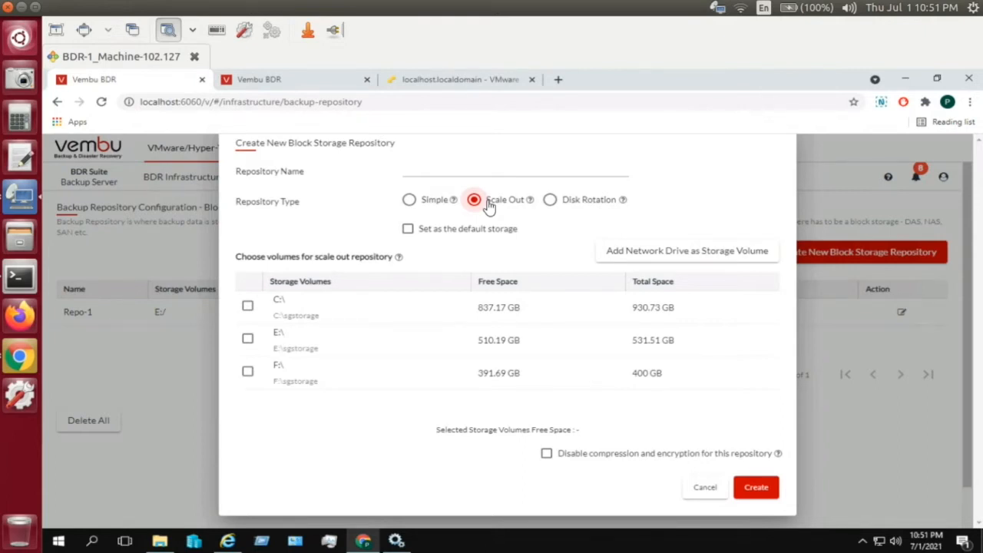
{"action": "left_click", "coordinate": [568, 203]}
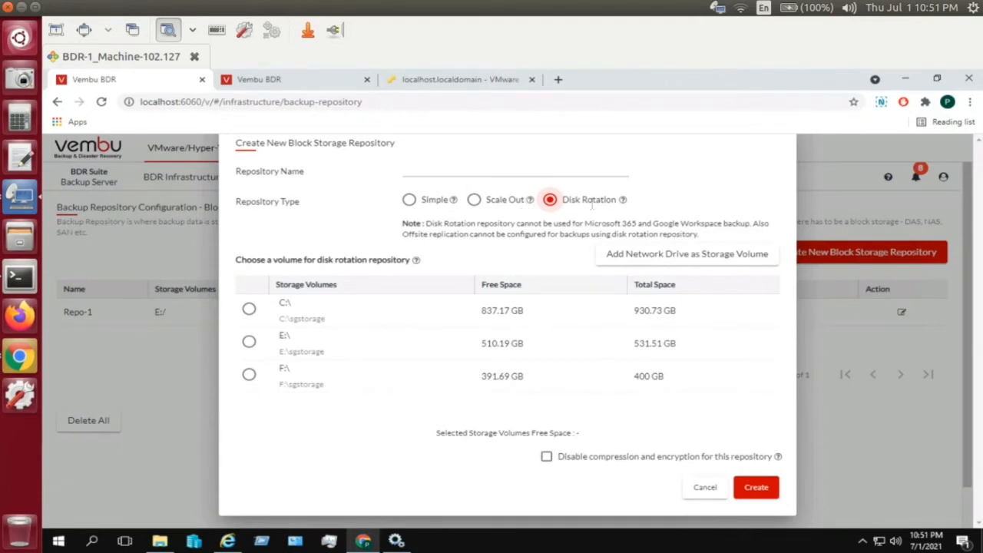
{"action": "left_click", "coordinate": [517, 210]}
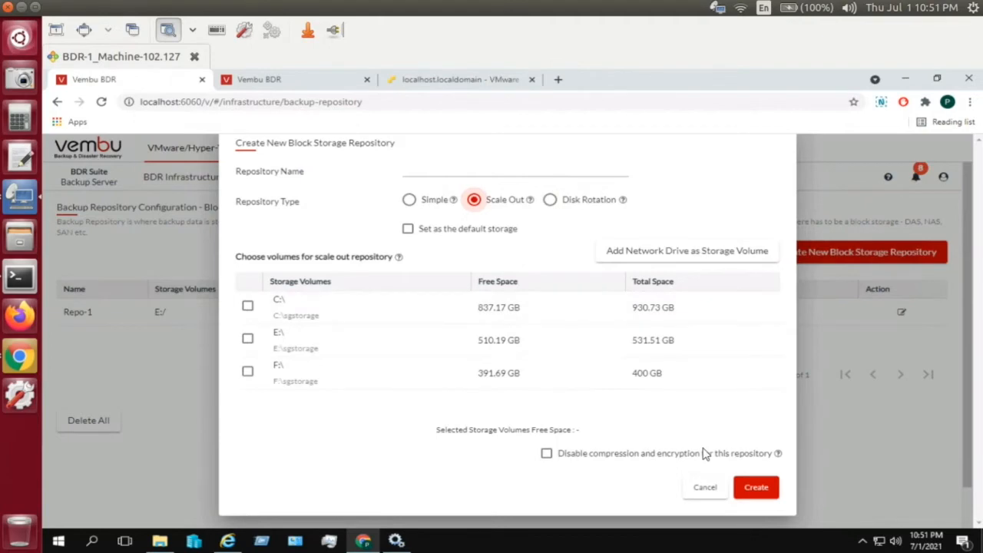
{"action": "left_click", "coordinate": [704, 487]}
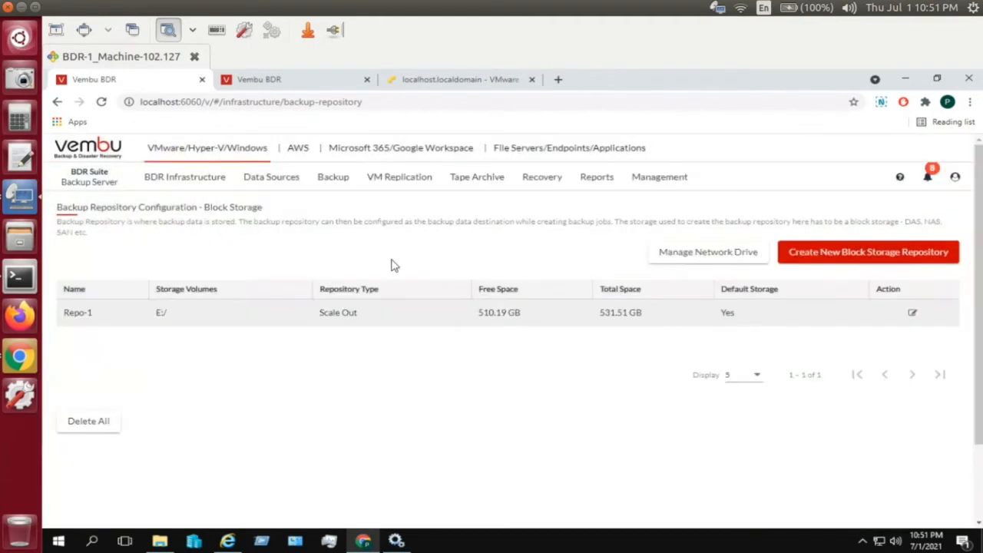
- Show the Data Sources dropdown with its Windows disk image backup option
{"action": "left_click", "coordinate": [180, 185]}
{"action": "mouse_move", "coordinate": [178, 205]}
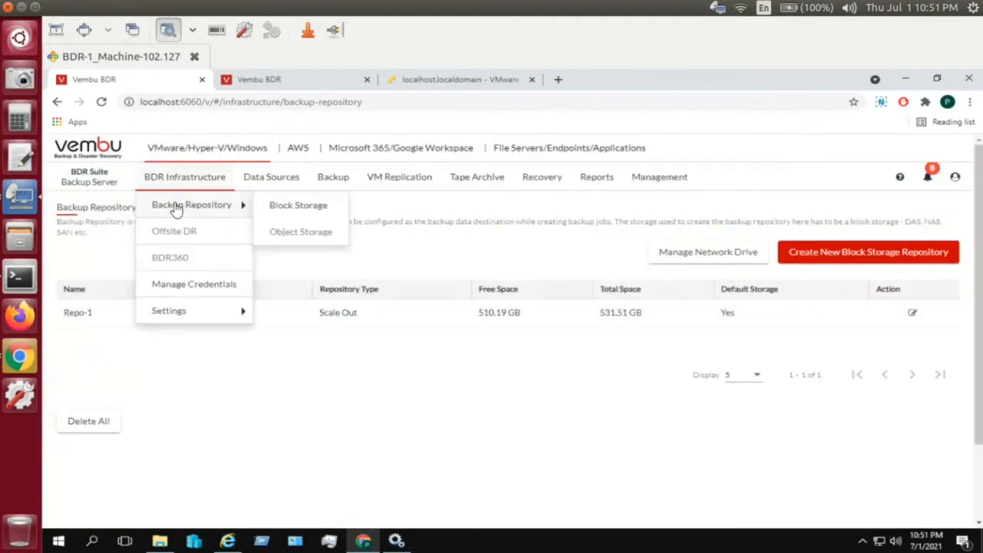
{"action": "left_click", "coordinate": [271, 177]}
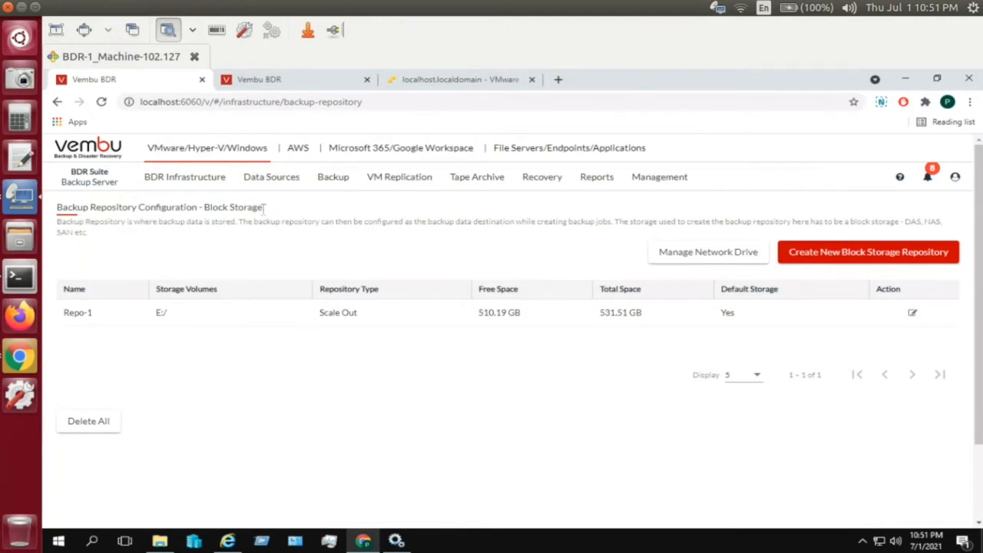
{"action": "mouse_move", "coordinate": [262, 191]}
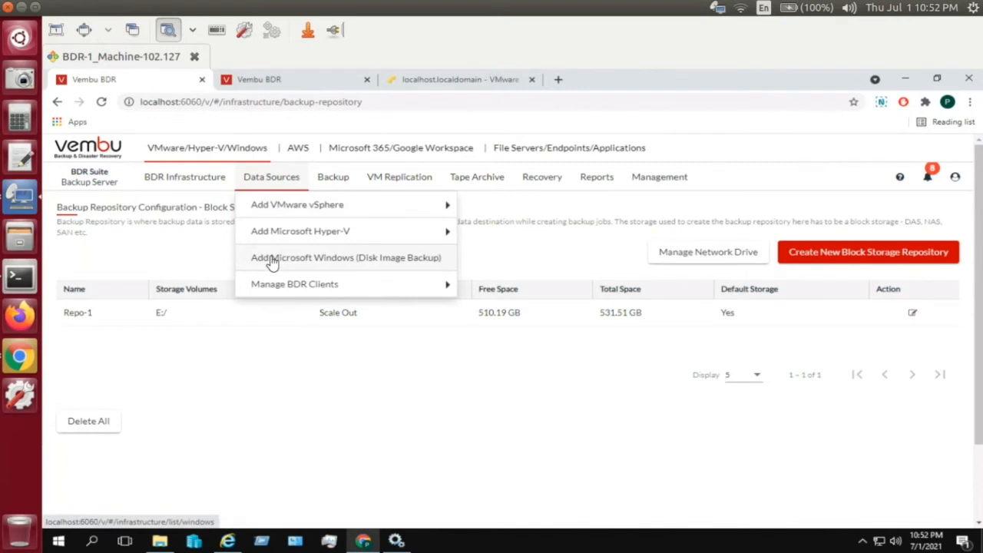
- Go to the Windows disk image machines list and start adding a Windows machine
{"action": "left_click", "coordinate": [327, 264]}
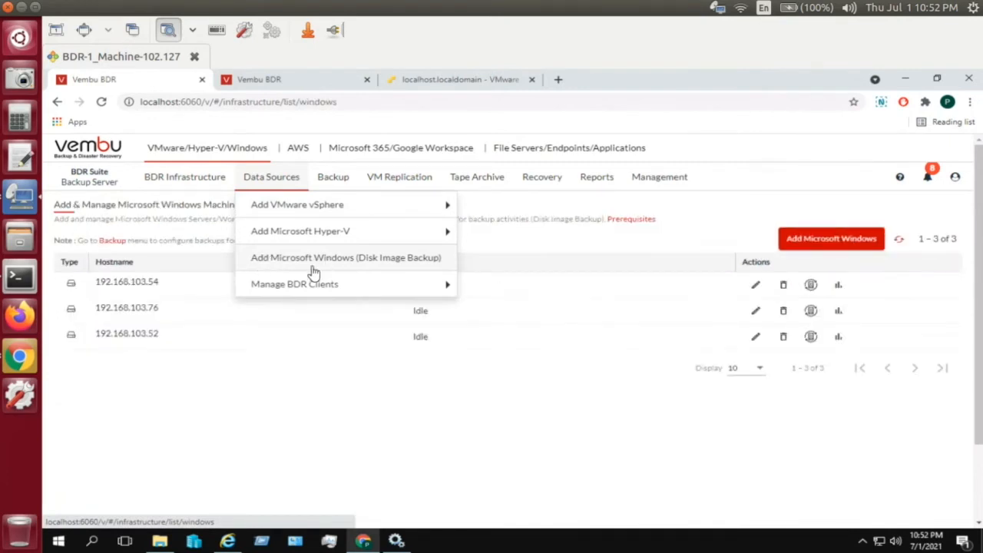
{"action": "left_click", "coordinate": [836, 246]}
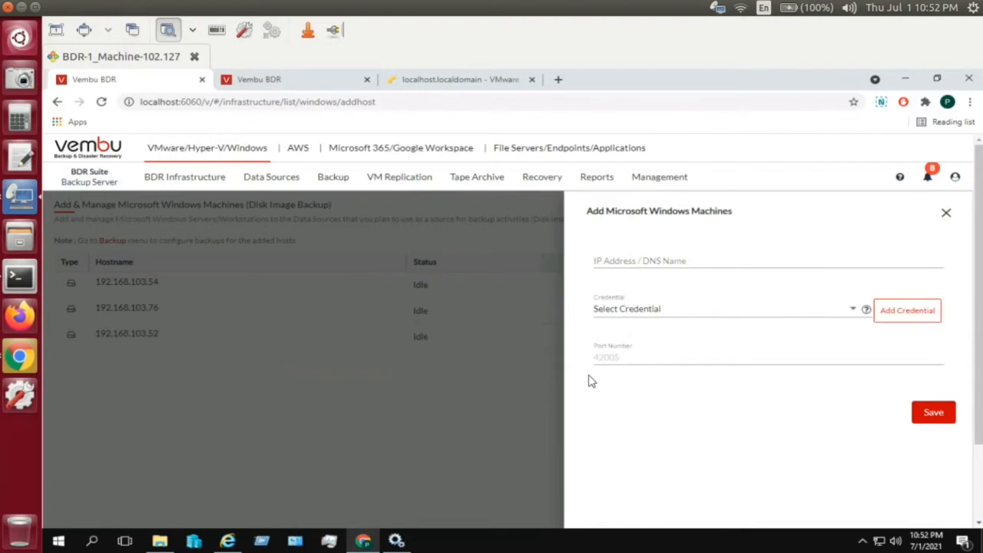
- Close the Add Microsoft Windows Machines panel, leaving the three Windows hosts listed
{"action": "left_click", "coordinate": [522, 398]}
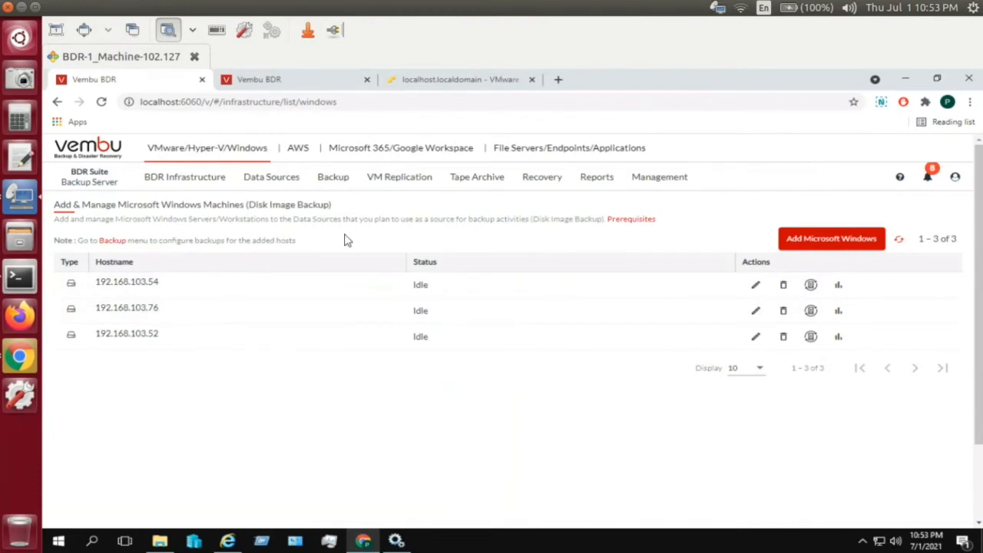
- Start a Microsoft Windows disk image backup configuration from the Backup menu
{"action": "left_click", "coordinate": [335, 185]}
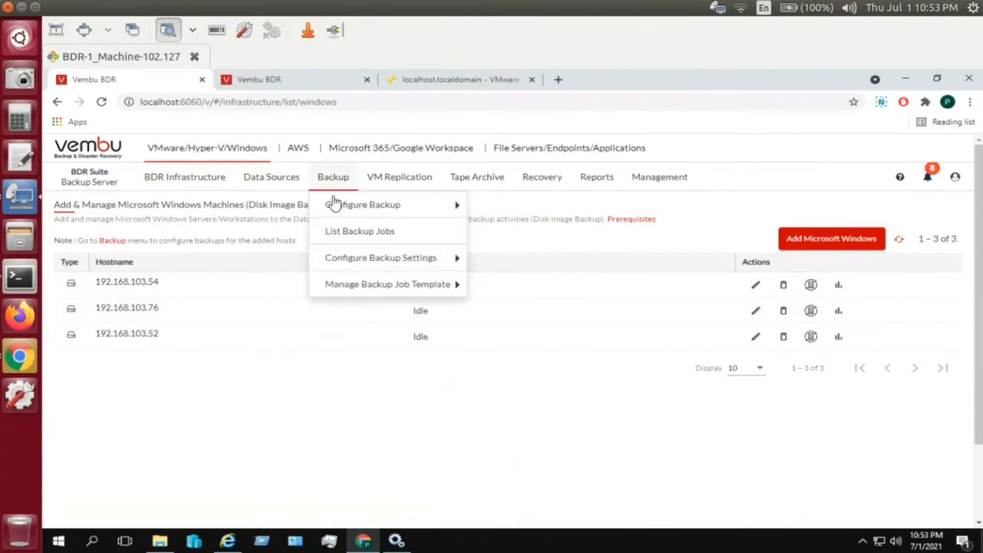
{"action": "mouse_move", "coordinate": [336, 204]}
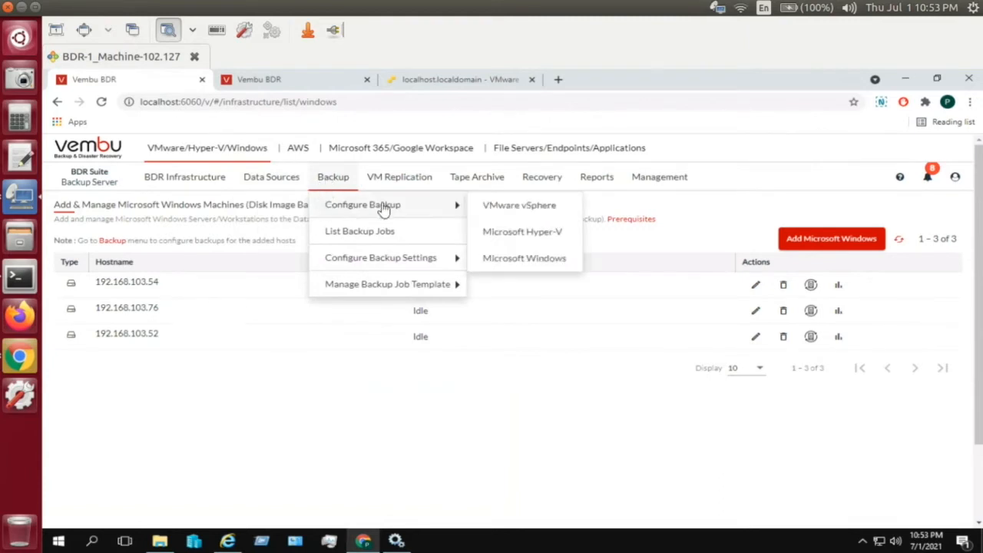
{"action": "left_click", "coordinate": [490, 261]}
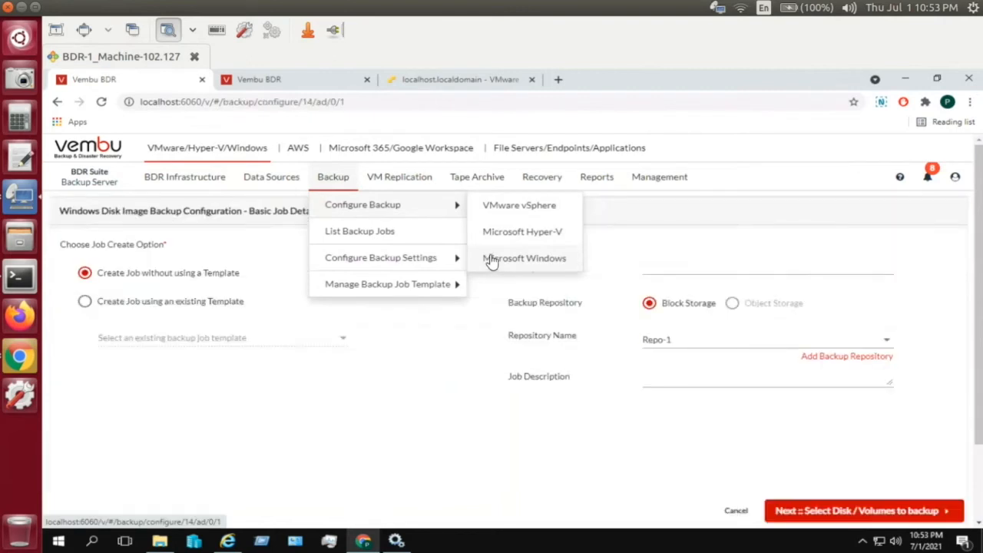
{"action": "left_click", "coordinate": [690, 265]}
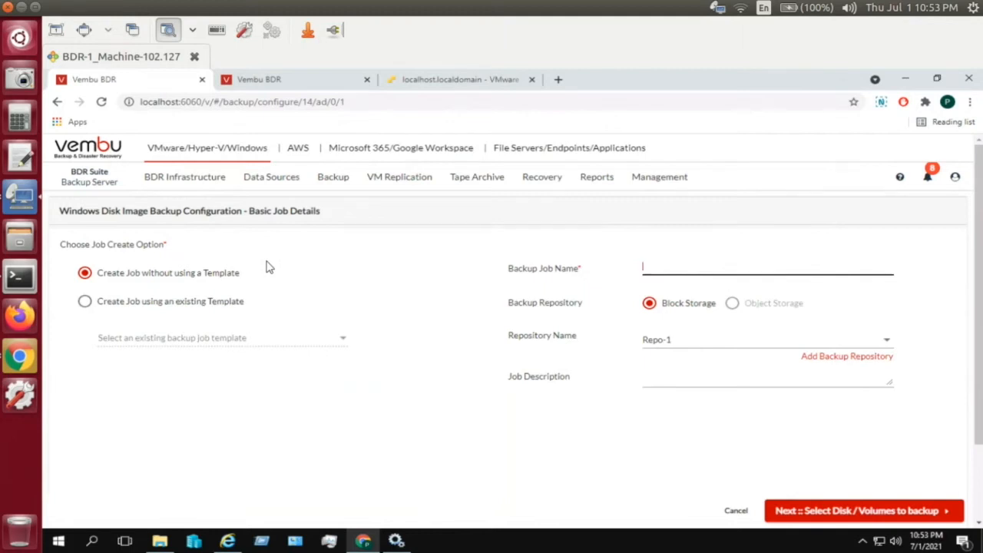
- Try basing the job on Daily-Template, then switch back to no template
{"action": "left_click", "coordinate": [222, 302]}
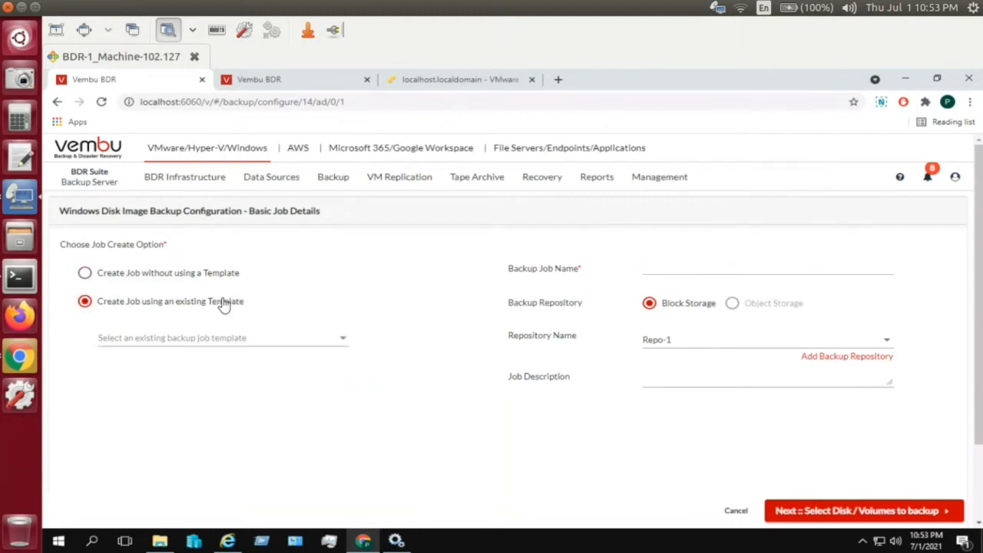
{"action": "left_click", "coordinate": [237, 343]}
{"action": "left_click", "coordinate": [237, 345]}
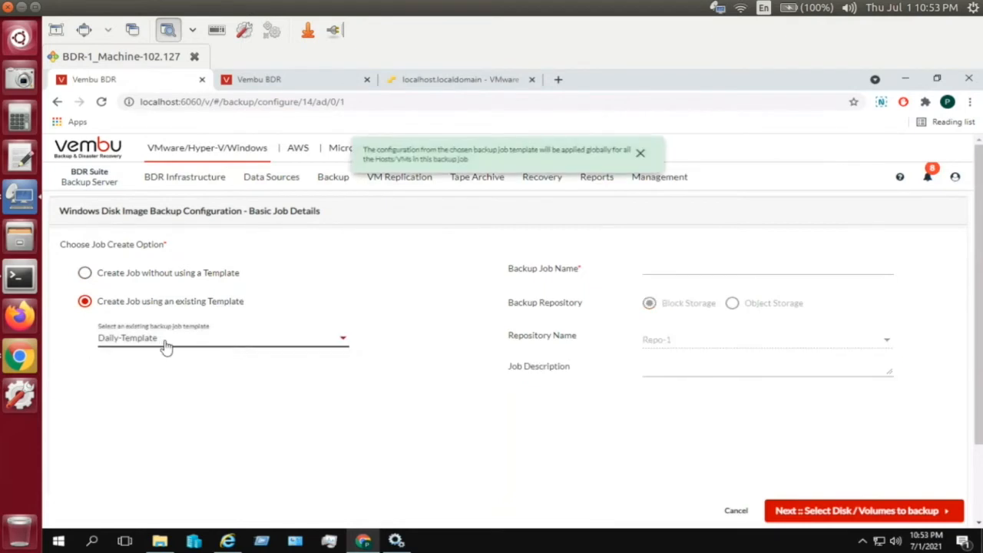
{"action": "left_click", "coordinate": [643, 154]}
{"action": "left_click", "coordinate": [194, 283]}
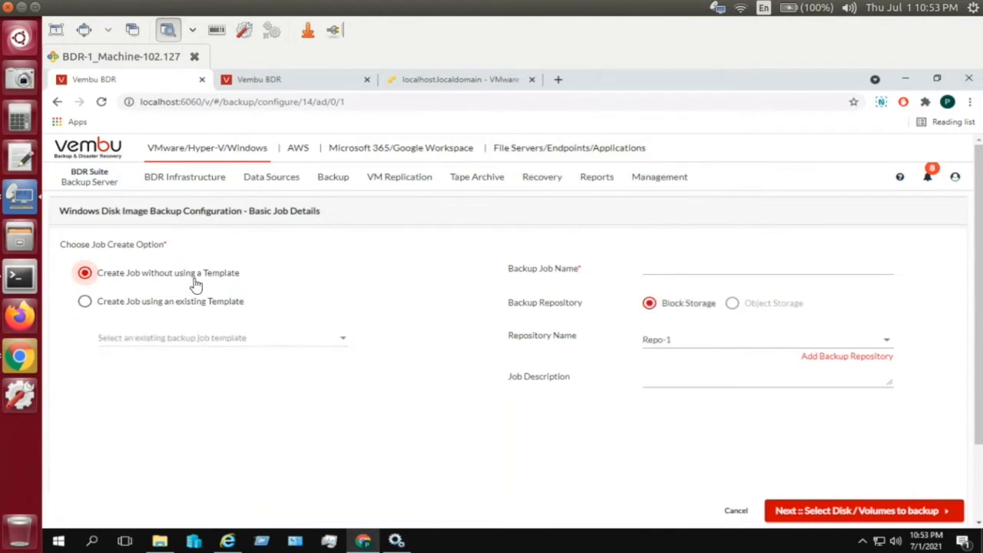
{"action": "mouse_move", "coordinate": [338, 193]}
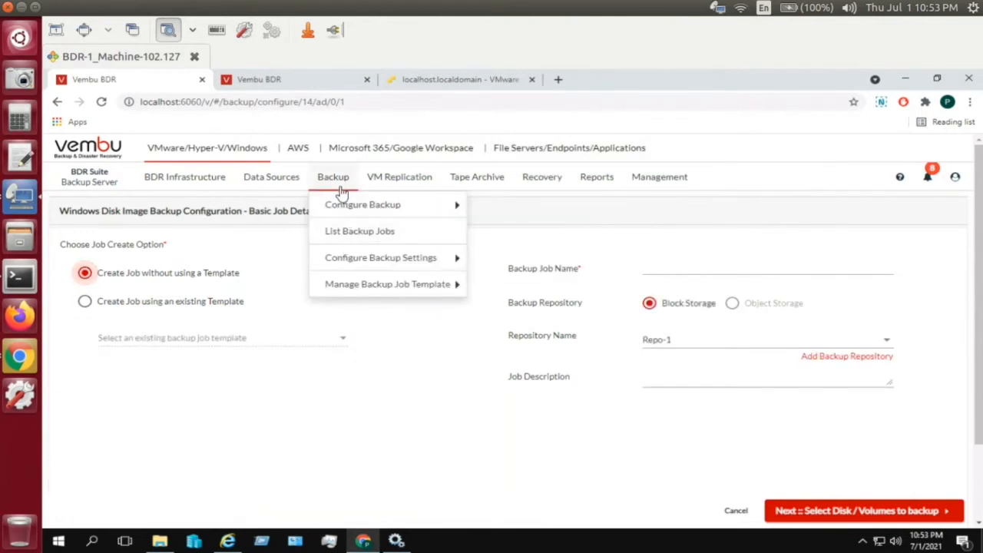
{"action": "mouse_move", "coordinate": [330, 288]}
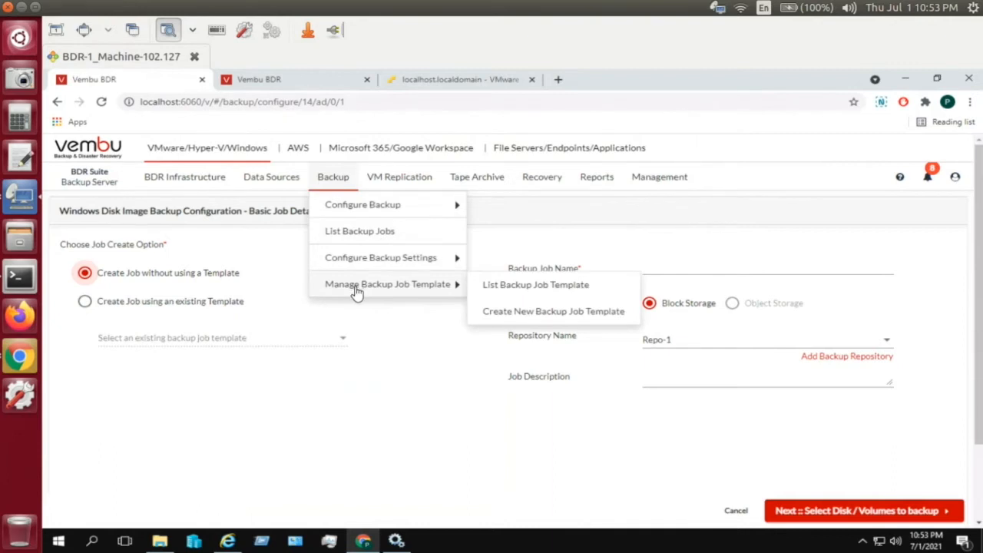
- Open Create New Backup Job Template, discarding the unsaved backup job
{"action": "left_click", "coordinate": [490, 312]}
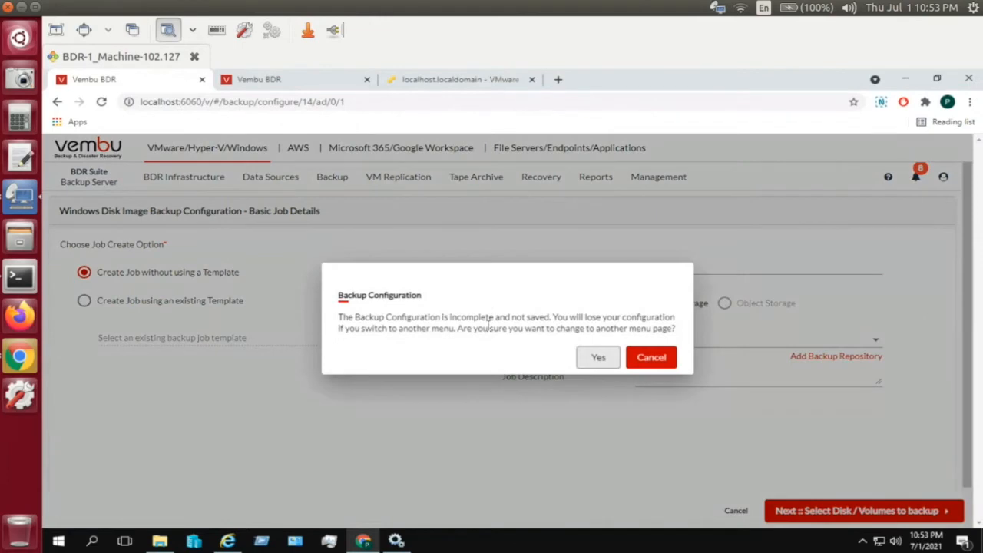
{"action": "left_click", "coordinate": [590, 358]}
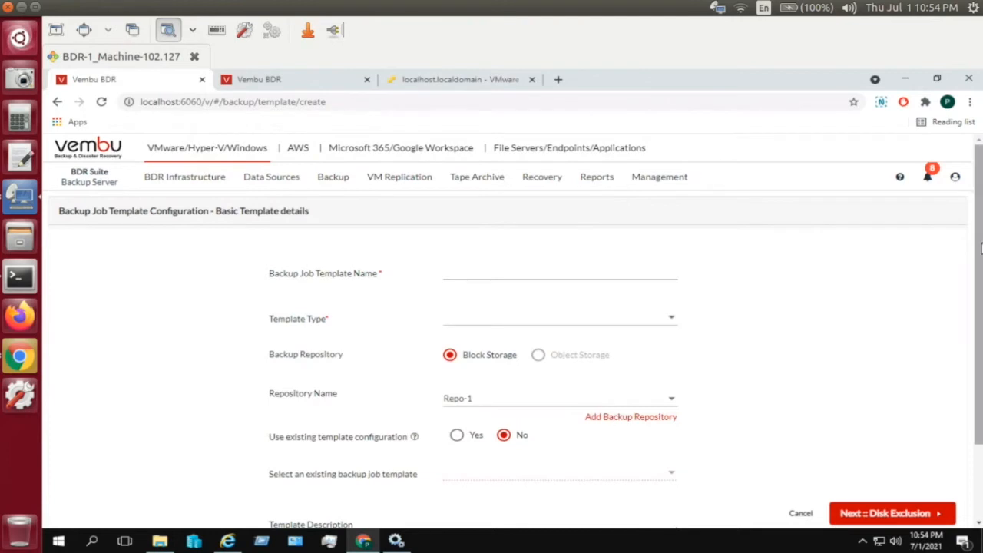
{"action": "scroll", "coordinate": [981, 246], "scroll_direction": "down", "scroll_amount": 2}
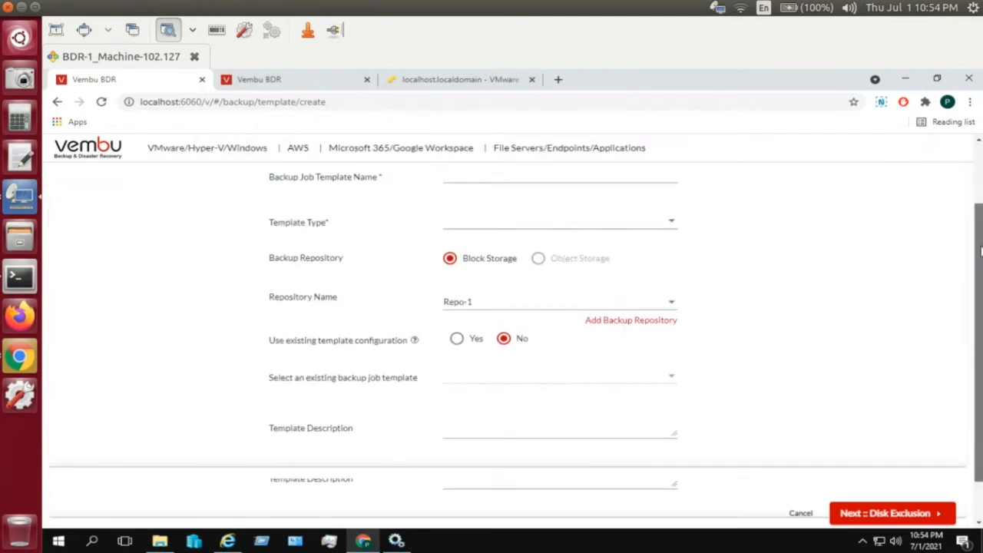
{"action": "scroll", "coordinate": [981, 230], "scroll_direction": "down", "scroll_amount": 1}
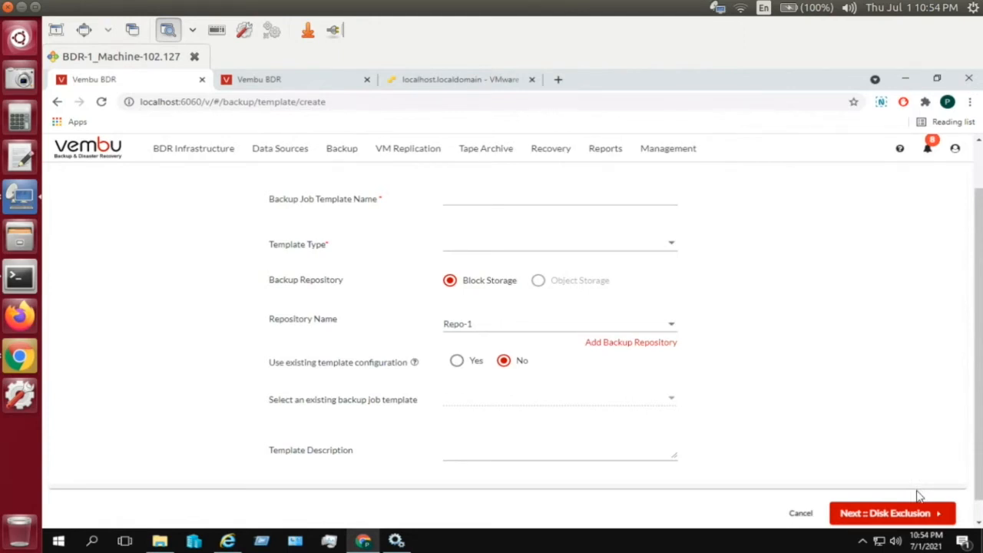
- Return to Microsoft Windows backup configuration, discarding the template form, and name the job test1
{"action": "mouse_move", "coordinate": [346, 151]}
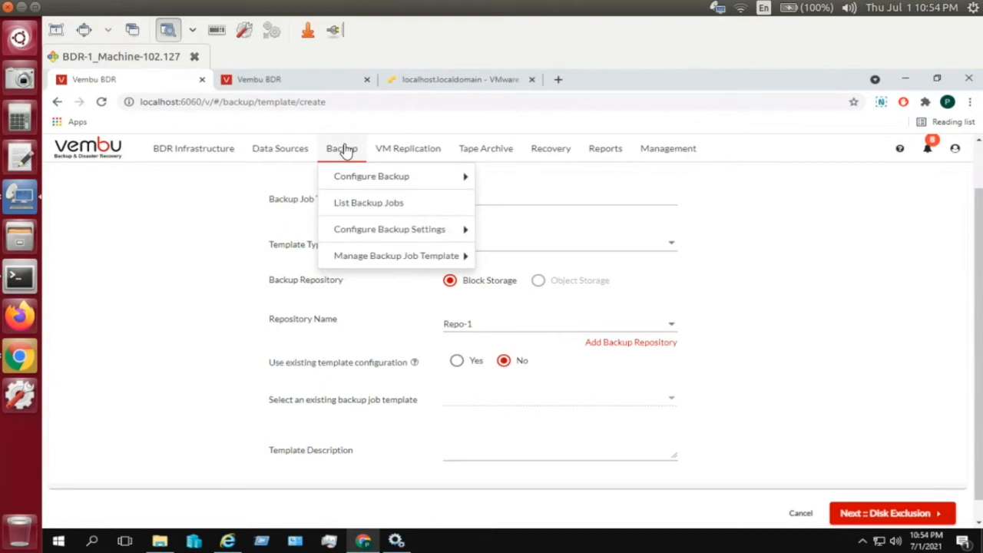
{"action": "mouse_move", "coordinate": [461, 179]}
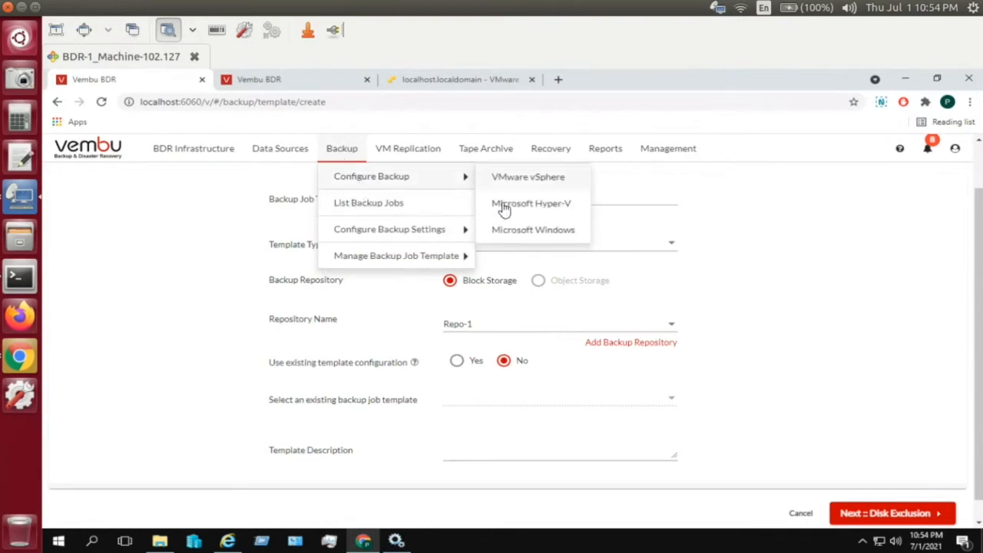
{"action": "left_click", "coordinate": [507, 230]}
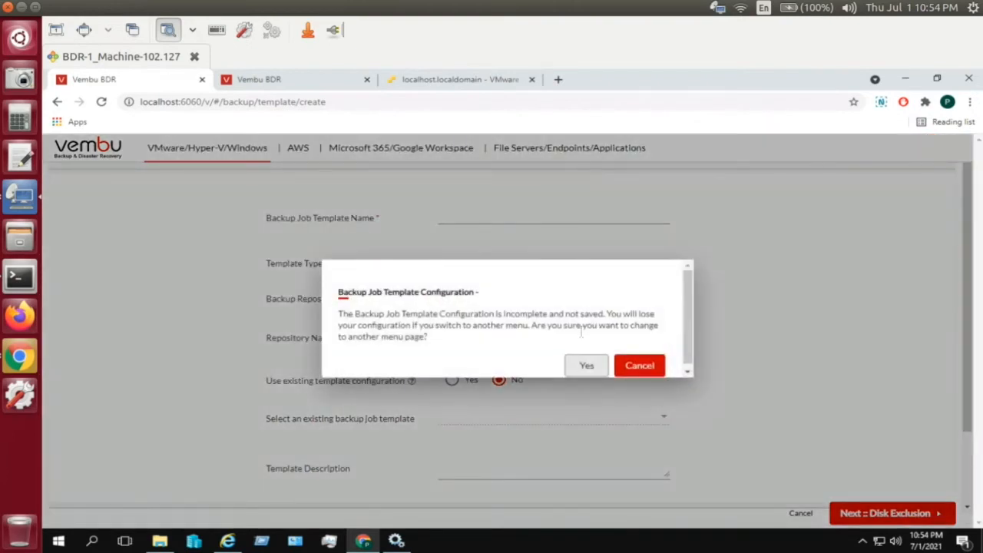
{"action": "left_click", "coordinate": [586, 364]}
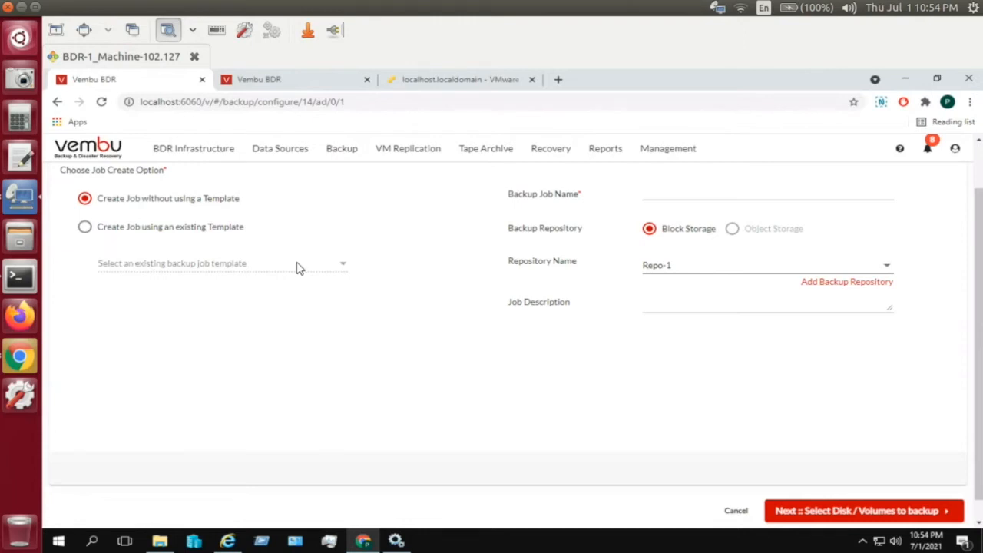
{"action": "left_click", "coordinate": [659, 193]}
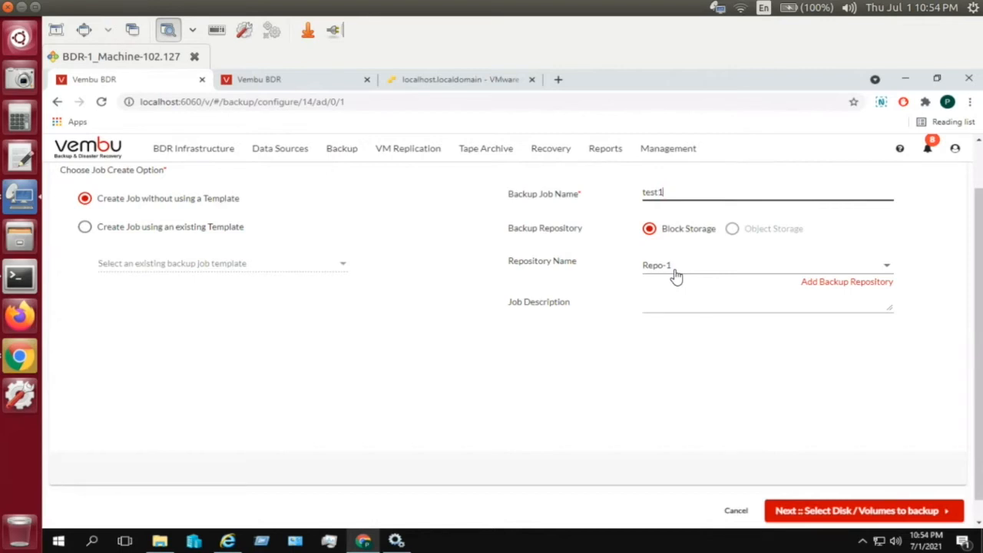
- Choose Repo-1 as the repository, continue, and expand host 192.168.103.54's disks
{"action": "left_click", "coordinate": [821, 282]}
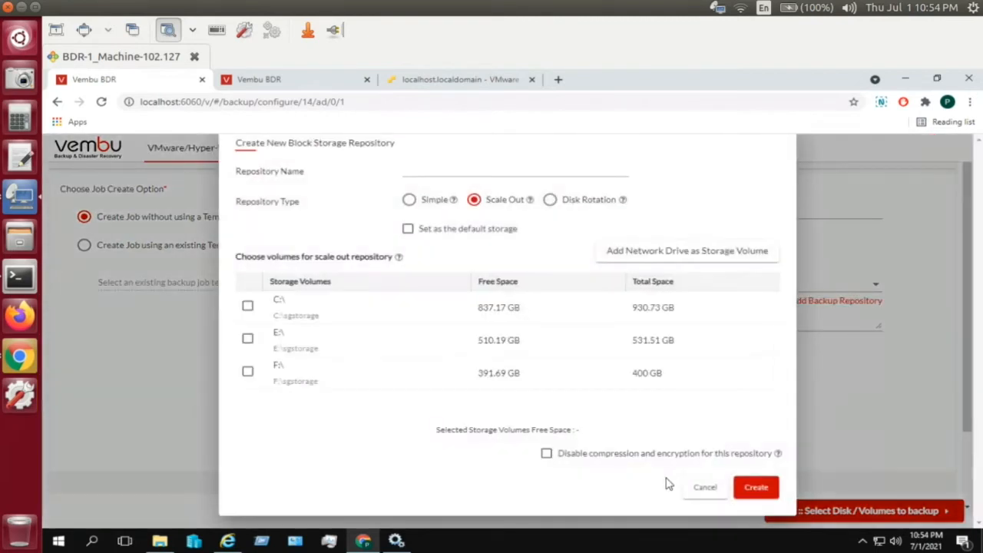
{"action": "left_click", "coordinate": [699, 488]}
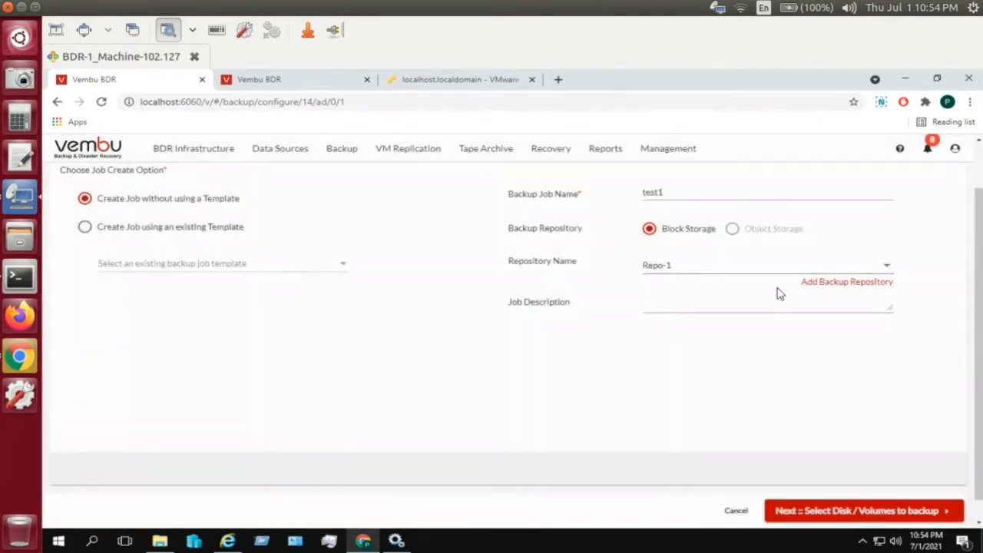
{"action": "left_click", "coordinate": [683, 278]}
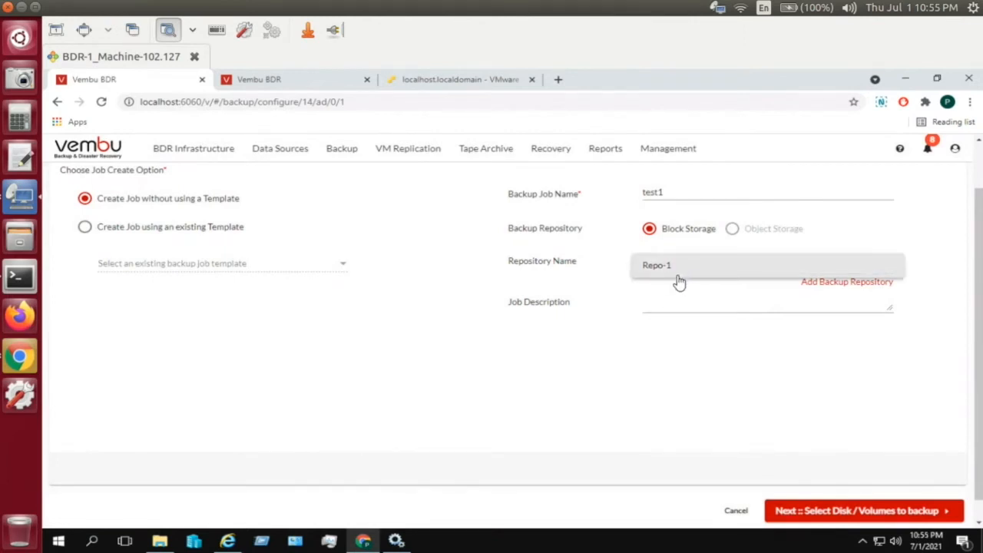
{"action": "left_click", "coordinate": [667, 266]}
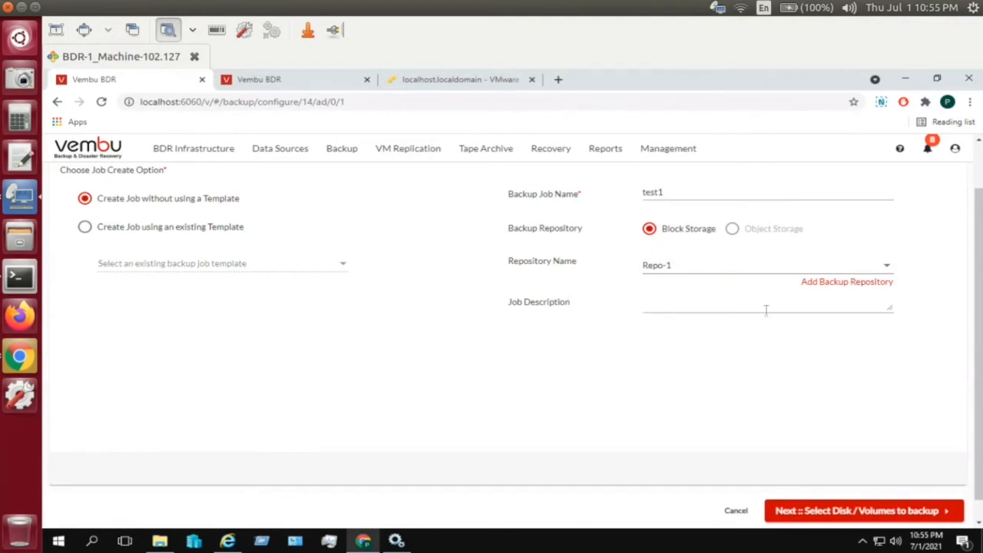
{"action": "left_click", "coordinate": [818, 511]}
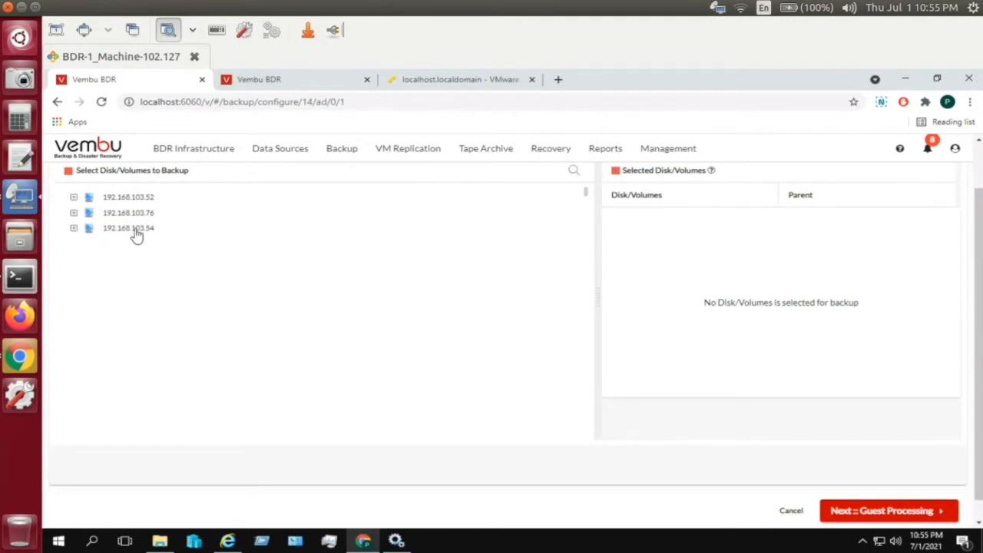
{"action": "left_click", "coordinate": [74, 230]}
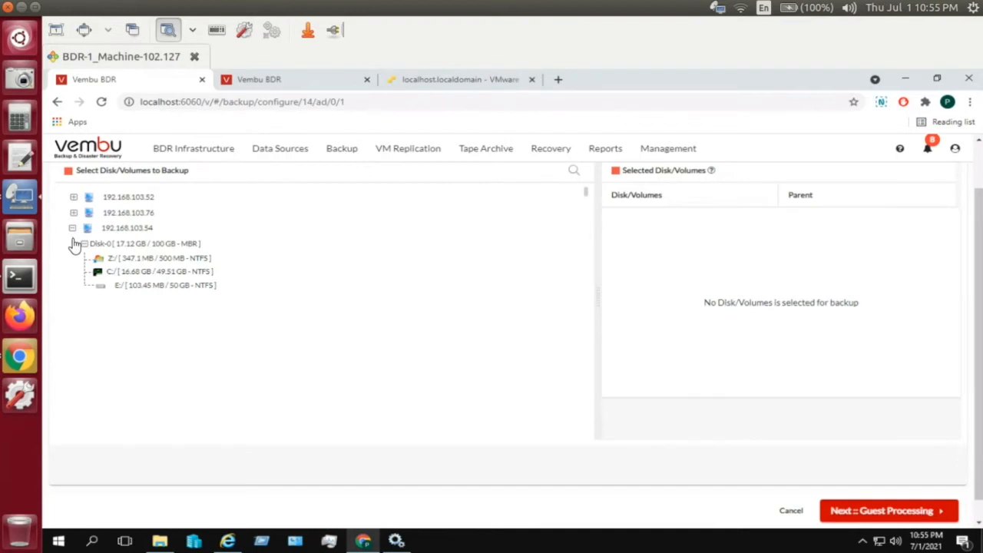
- Try including E: of 192.168.103.54, dismiss the unsupported-volume error, then list 192.168.103.76's disks
{"action": "left_click", "coordinate": [101, 289]}
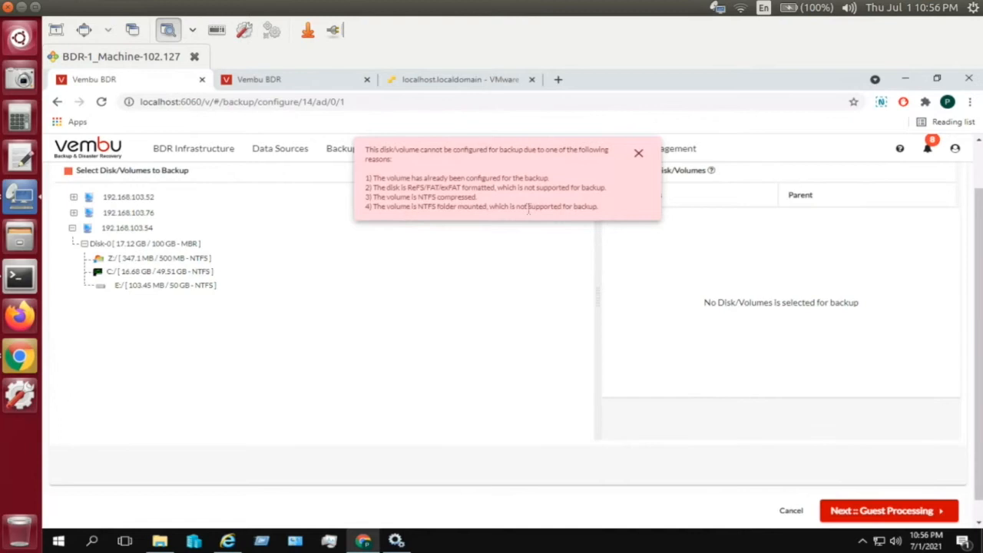
{"action": "left_click", "coordinate": [638, 156]}
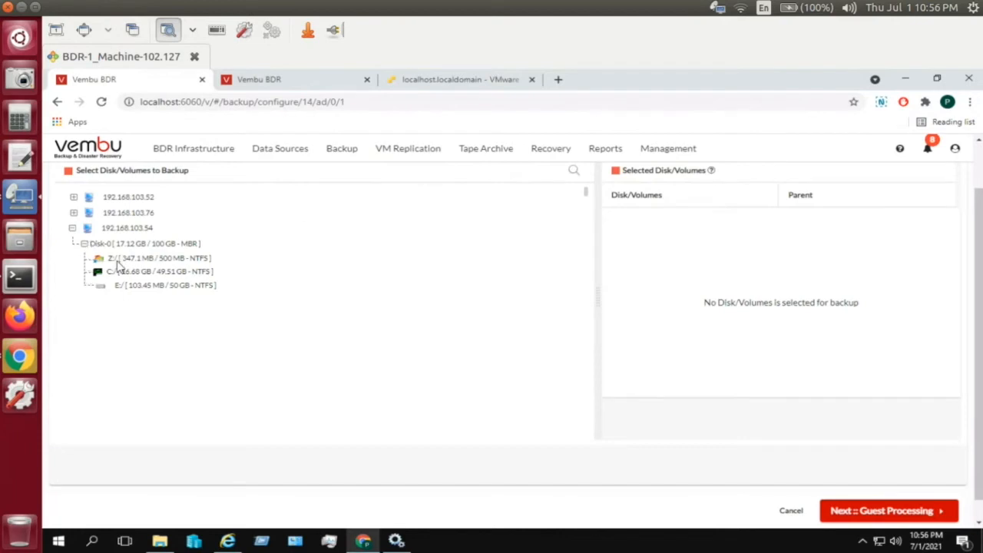
{"action": "left_click", "coordinate": [84, 245]}
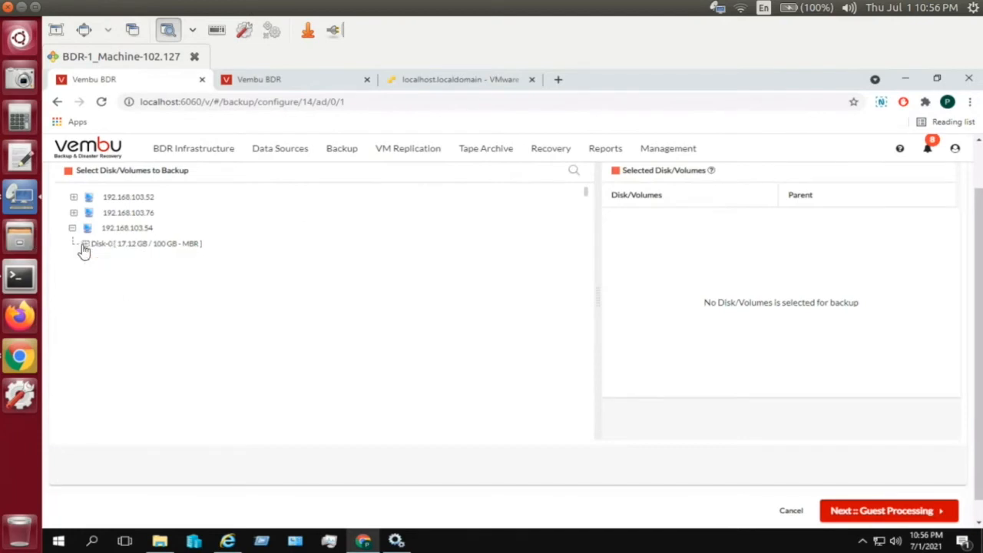
{"action": "left_click", "coordinate": [73, 228]}
{"action": "left_click", "coordinate": [74, 214]}
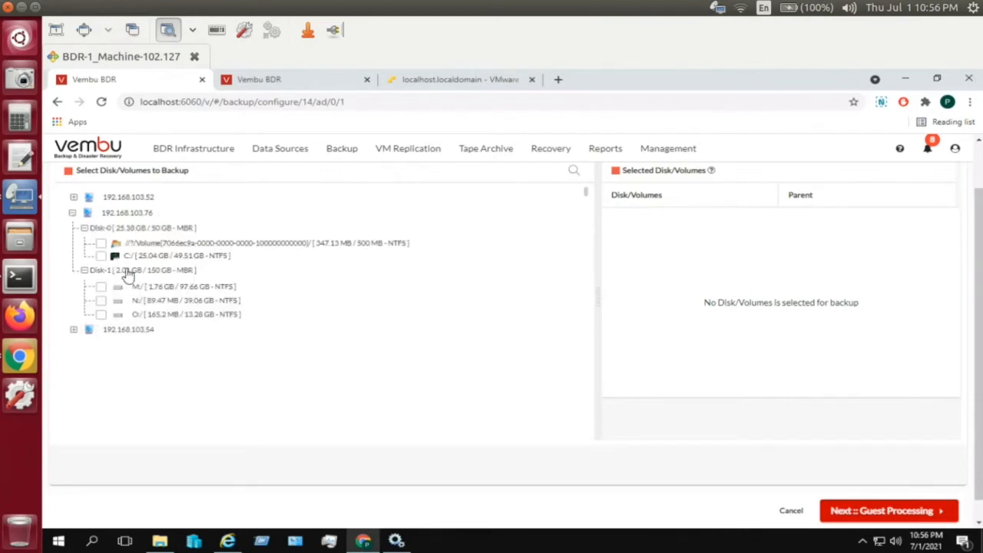
- Try the C: and boot system volumes of 192.168.103.76, untick both, and dismiss the boot-partition warning
{"action": "left_click", "coordinate": [101, 256]}
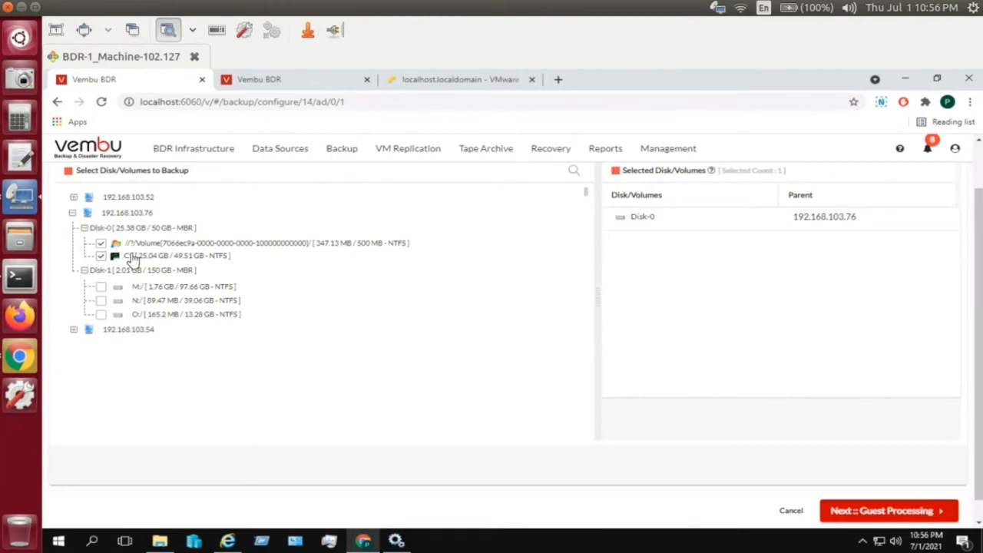
{"action": "left_click", "coordinate": [101, 256]}
{"action": "left_click", "coordinate": [101, 242]}
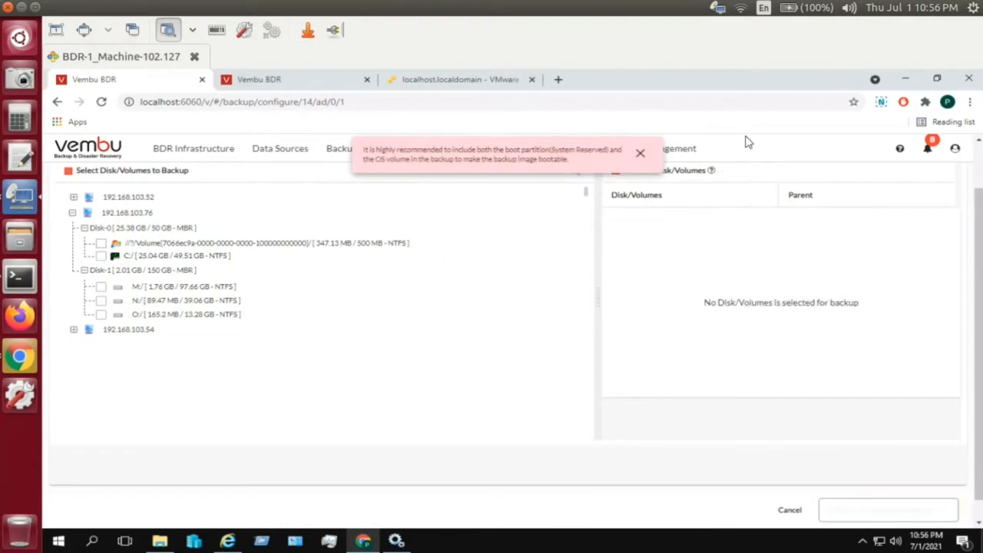
{"action": "left_click", "coordinate": [641, 154]}
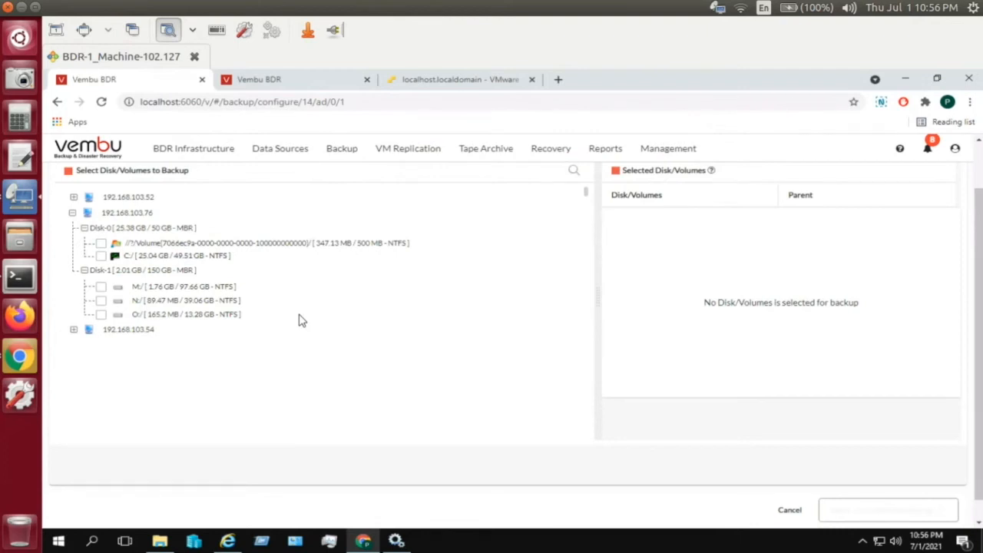
- Leave only N: ticked on Disk-1, unticking M: and O:, and continue to Guest Processing
{"action": "left_click", "coordinate": [102, 302]}
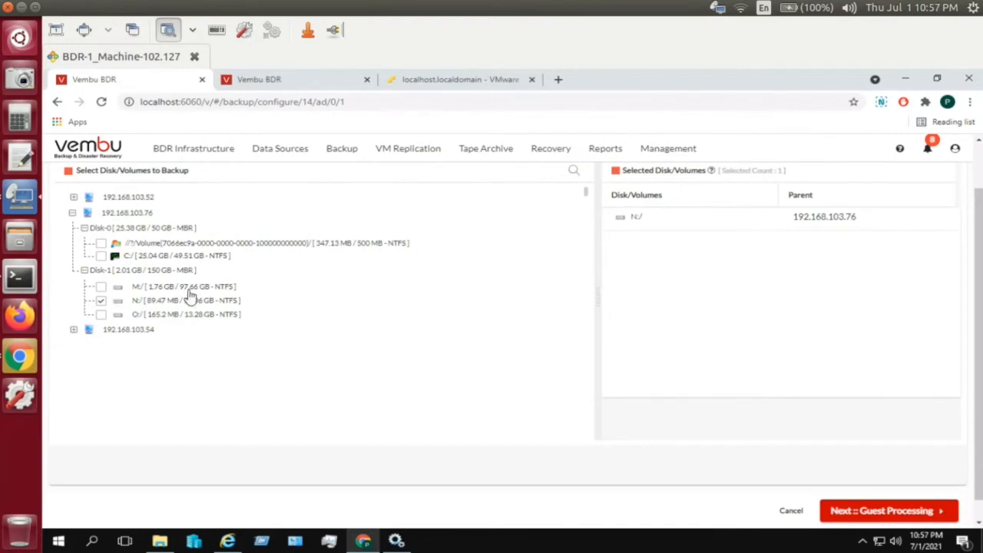
{"action": "left_click", "coordinate": [85, 271]}
{"action": "left_click", "coordinate": [85, 271]}
{"action": "left_click", "coordinate": [101, 287]}
{"action": "left_click", "coordinate": [101, 314]}
{"action": "left_click", "coordinate": [101, 290]}
{"action": "left_click", "coordinate": [100, 289]}
{"action": "left_click", "coordinate": [100, 314]}
{"action": "left_click", "coordinate": [101, 286]}
{"action": "left_click", "coordinate": [853, 512]}
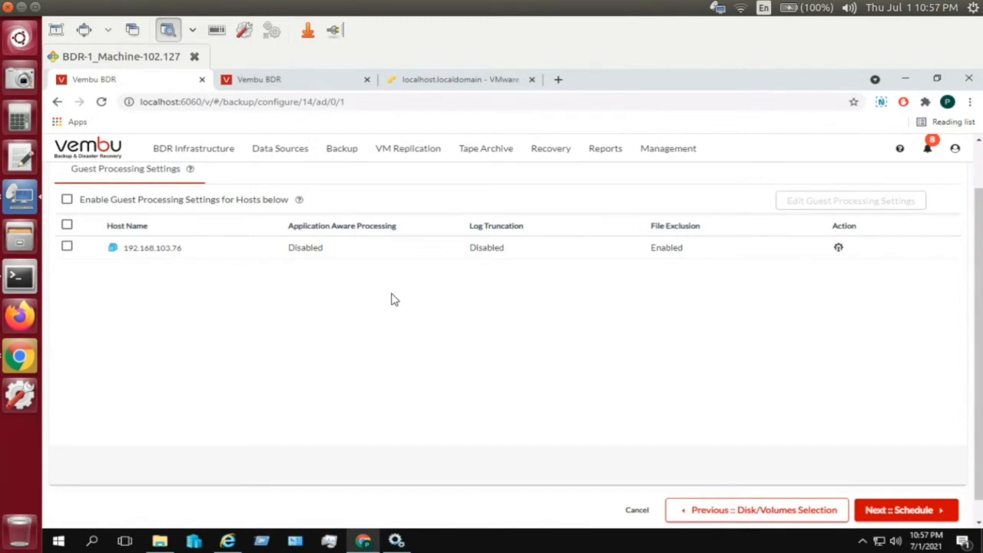
{"action": "left_click", "coordinate": [67, 246]}
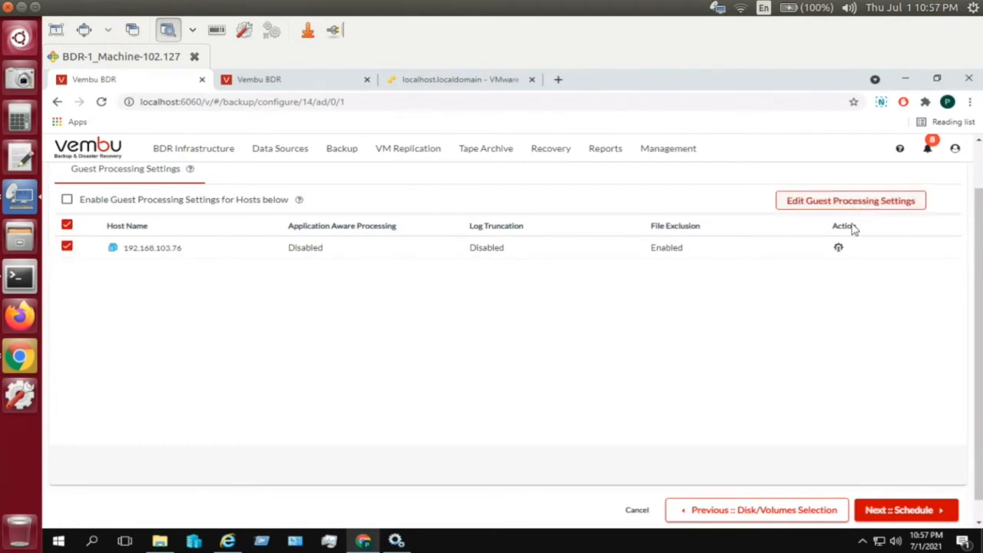
{"action": "left_click", "coordinate": [839, 248]}
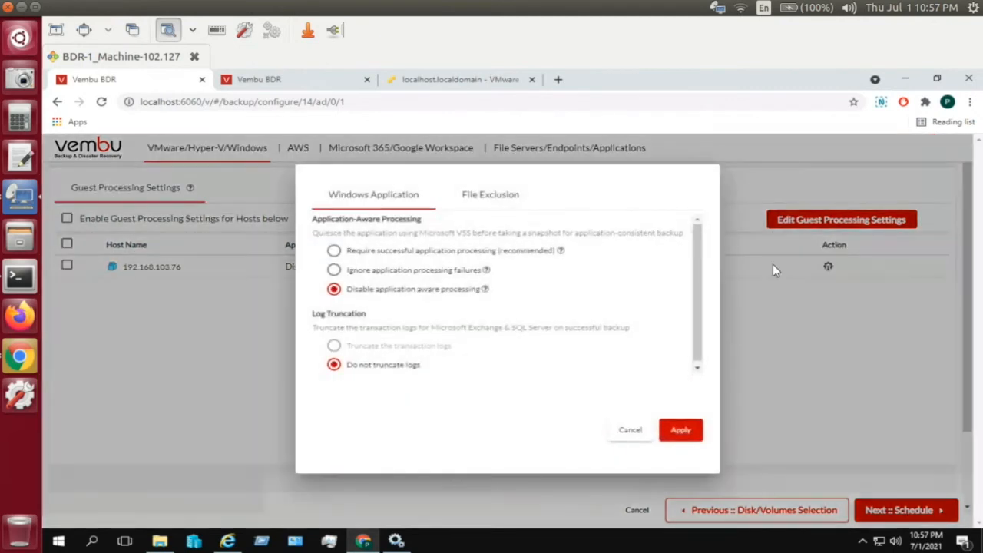
{"action": "left_click", "coordinate": [382, 258]}
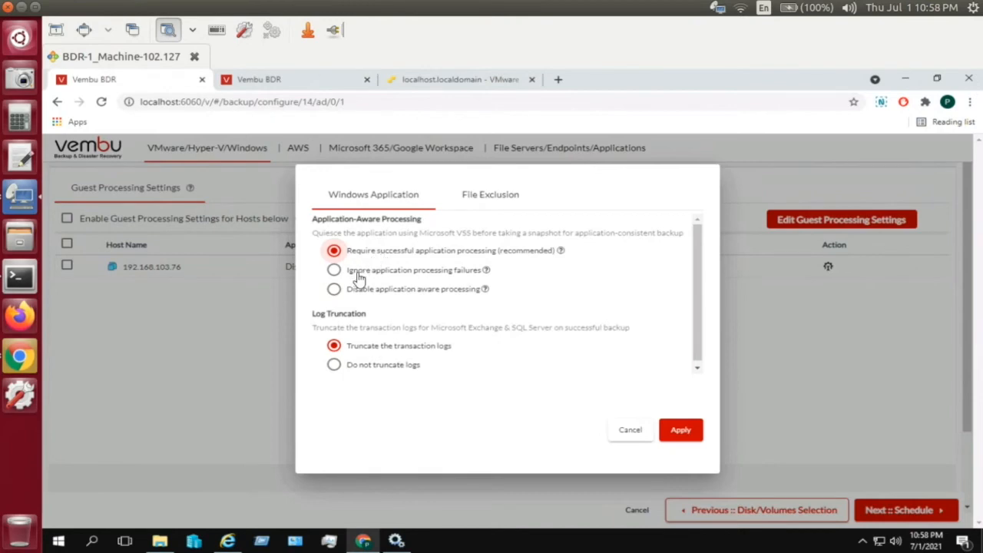
{"action": "left_click", "coordinate": [359, 277]}
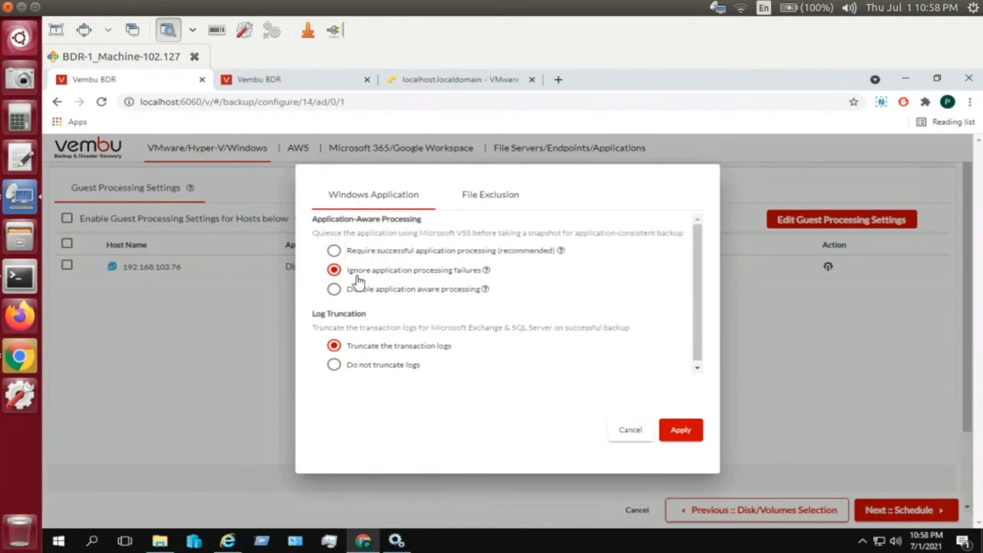
{"action": "left_click", "coordinate": [357, 295]}
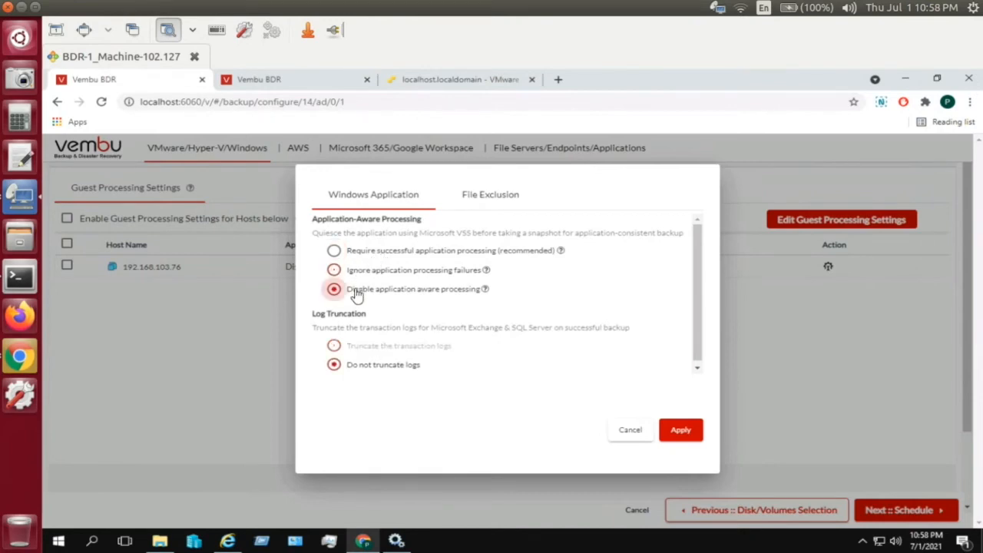
{"action": "left_click", "coordinate": [407, 258]}
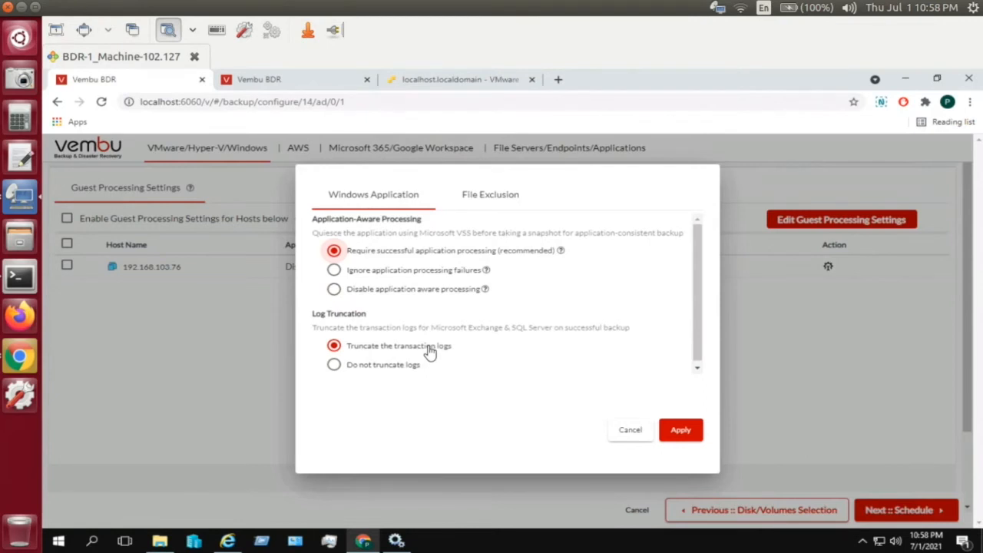
{"action": "left_click", "coordinate": [374, 366]}
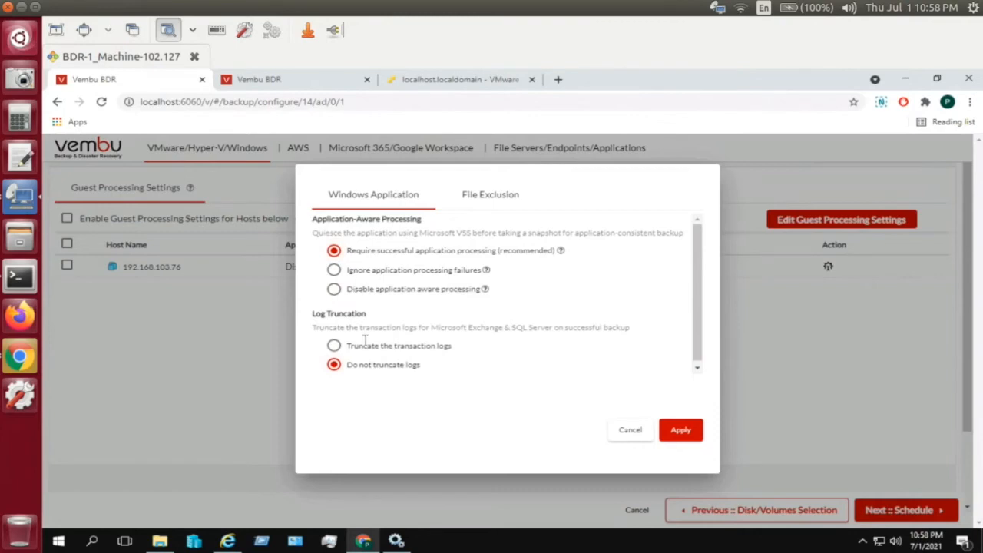
{"action": "left_click", "coordinate": [364, 295]}
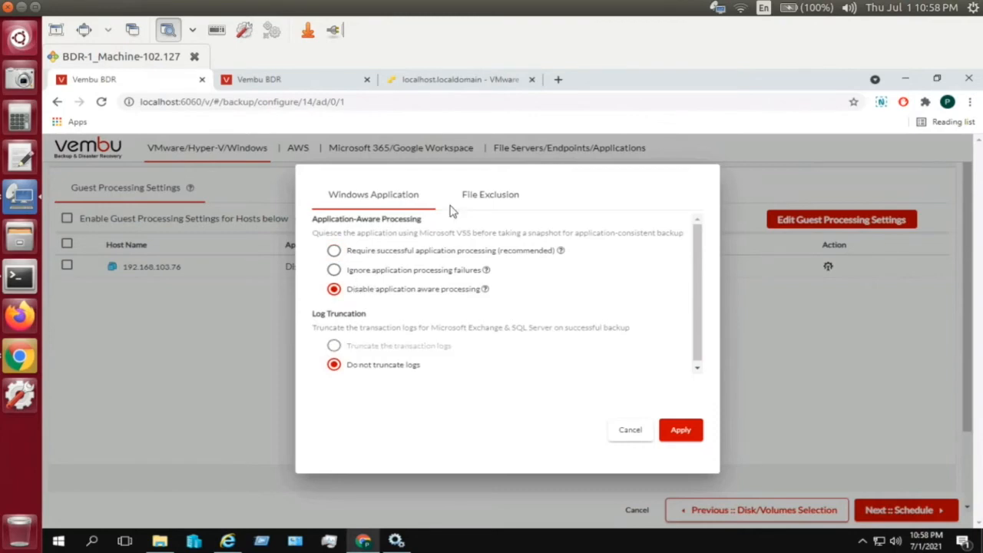
{"action": "left_click", "coordinate": [483, 198]}
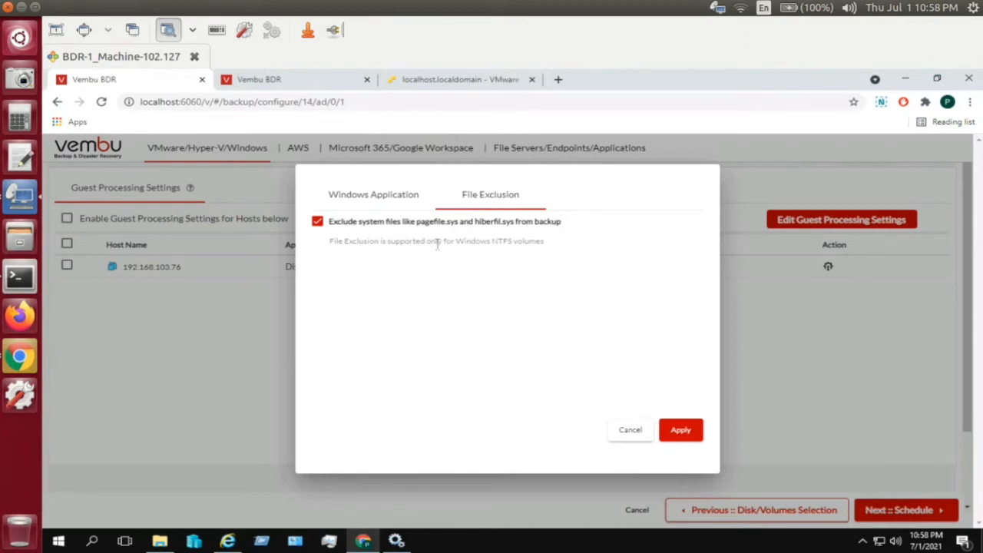
{"action": "left_click", "coordinate": [680, 432]}
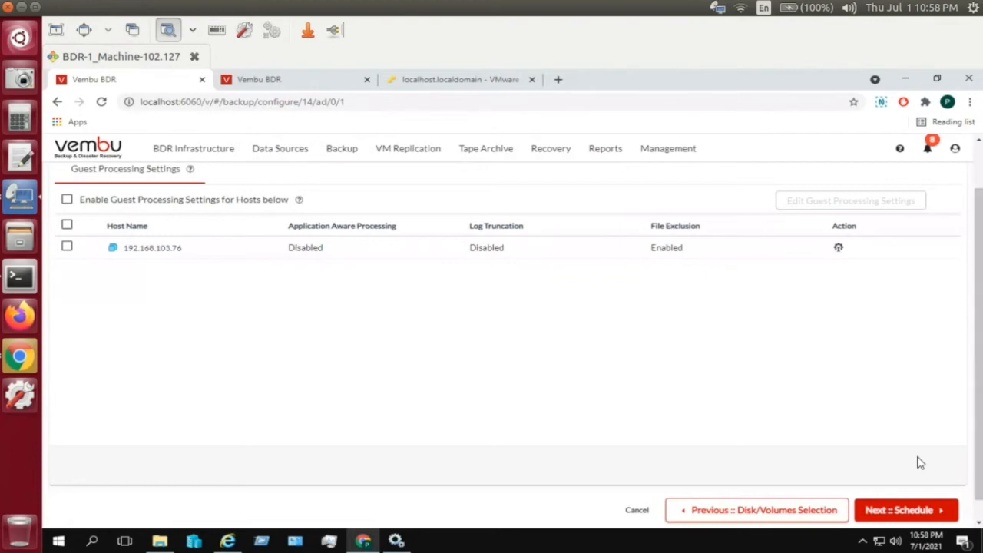
- Advance the backup job to the Schedule step
{"action": "left_click", "coordinate": [899, 510]}
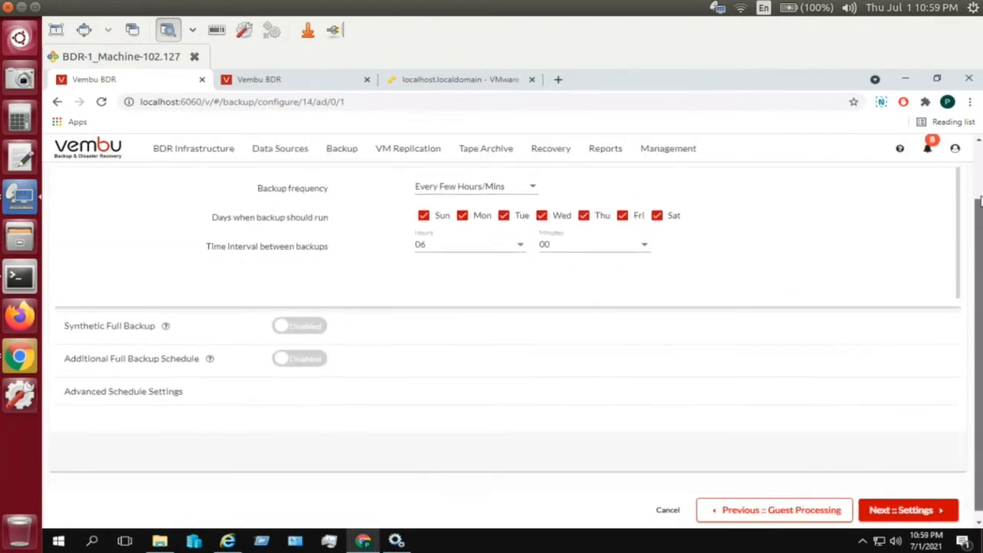
{"action": "left_click", "coordinate": [978, 142]}
{"action": "left_click", "coordinate": [978, 143]}
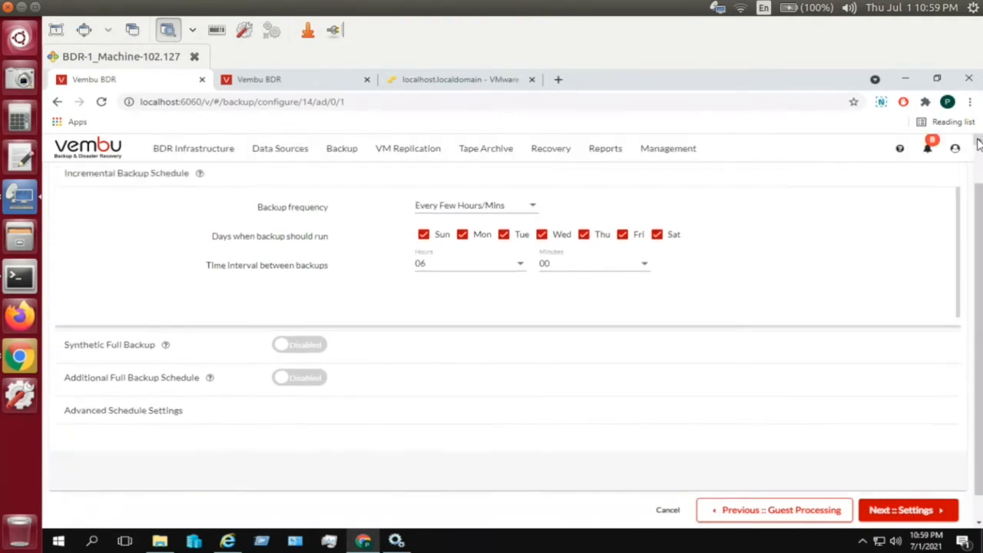
{"action": "left_click", "coordinate": [978, 143]}
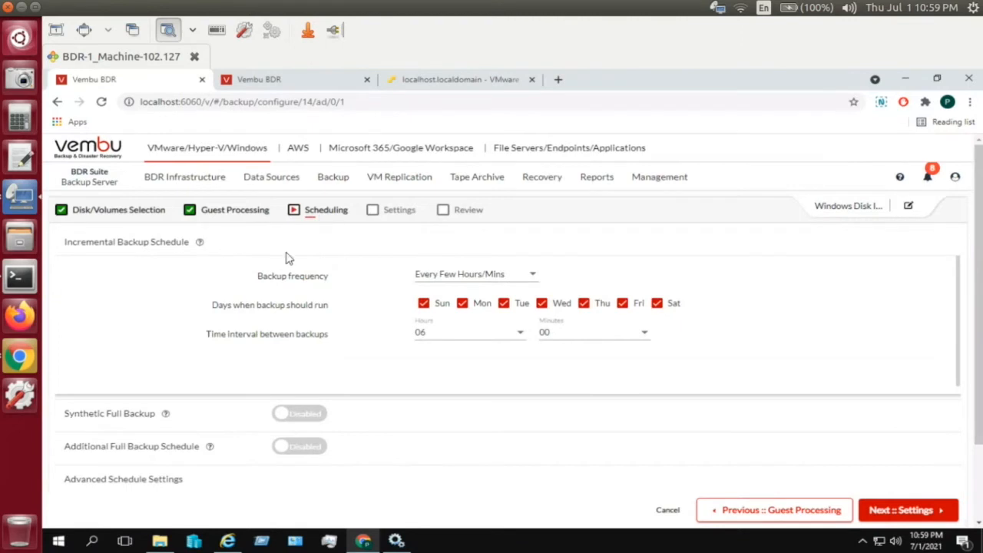
- Set the backup frequency to Every Few Hours/Mins with a 00 h 15 min interval
{"action": "left_click", "coordinate": [459, 275]}
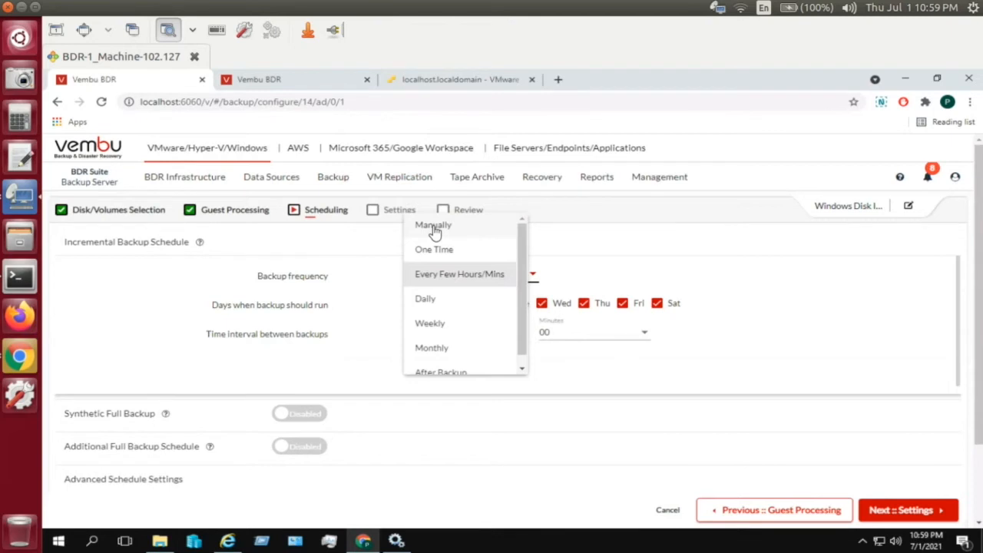
{"action": "left_click", "coordinate": [453, 281]}
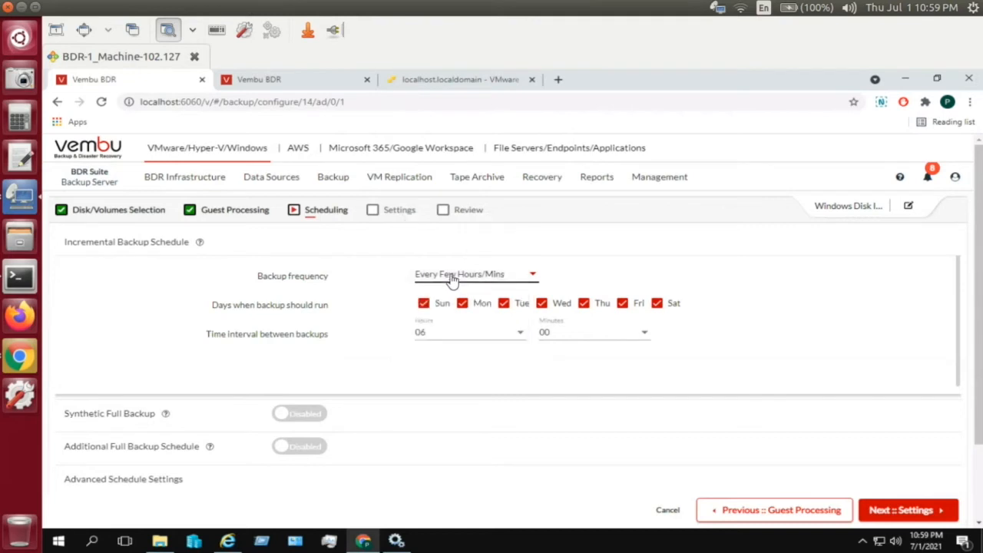
{"action": "left_click", "coordinate": [519, 340]}
{"action": "left_click_drag", "start_coordinate": [509, 303], "coordinate": [487, 266]}
{"action": "left_click", "coordinate": [487, 266]}
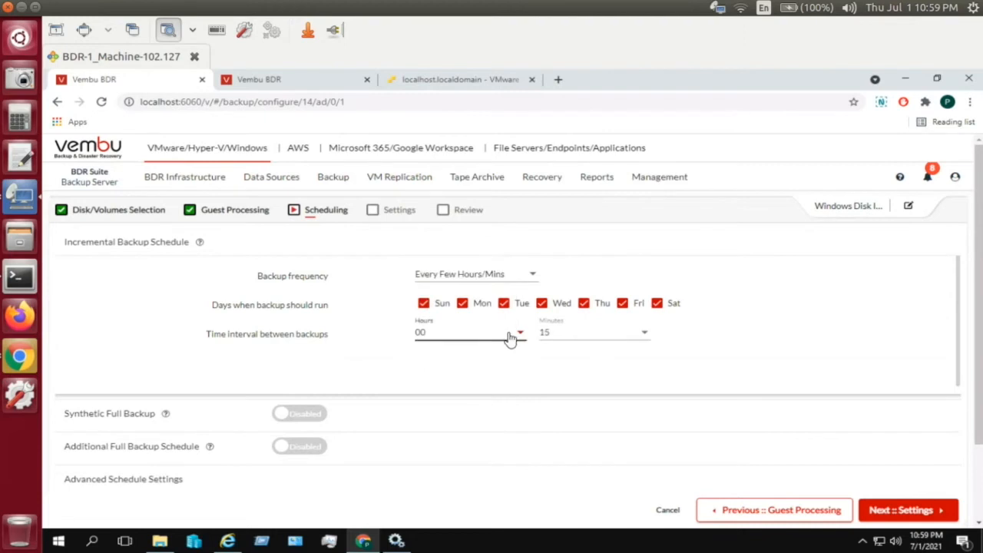
{"action": "left_click", "coordinate": [615, 341]}
{"action": "left_click", "coordinate": [611, 341]}
{"action": "left_click", "coordinate": [632, 341]}
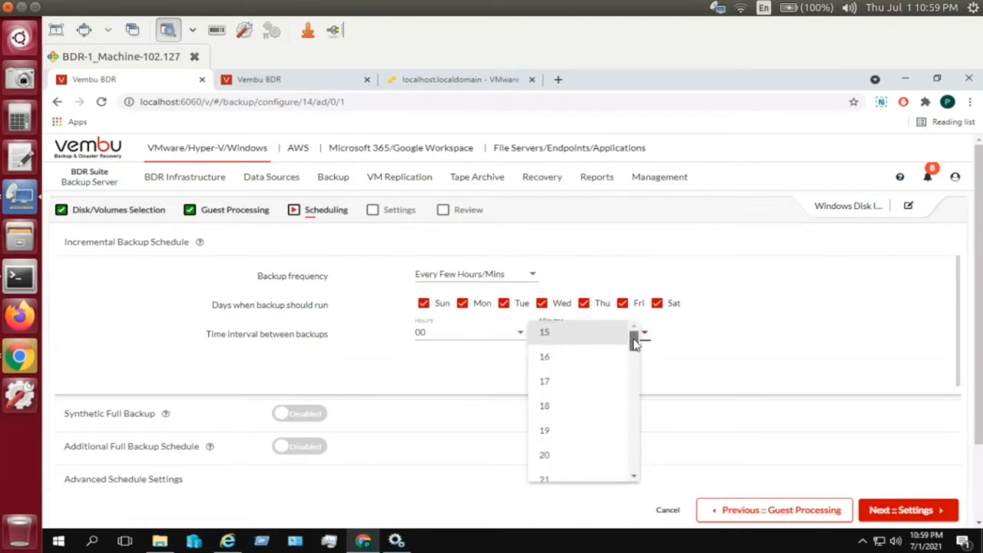
{"action": "mouse_move", "coordinate": [635, 342]}
{"action": "left_mouse_down"}
{"action": "mouse_move", "coordinate": [646, 475]}
{"action": "mouse_move", "coordinate": [635, 327]}
{"action": "left_mouse_up"}
{"action": "left_click", "coordinate": [658, 338]}
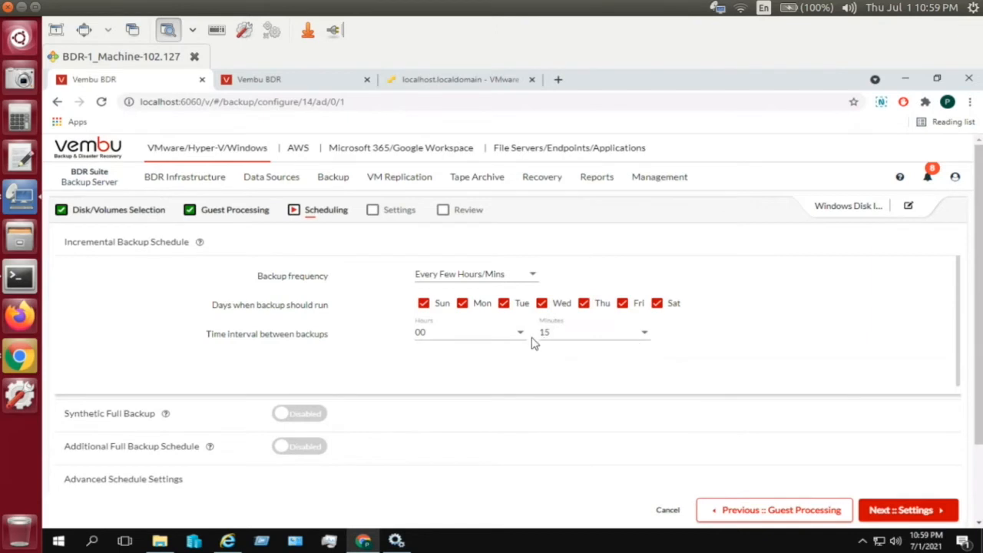
{"action": "left_click", "coordinate": [503, 338]}
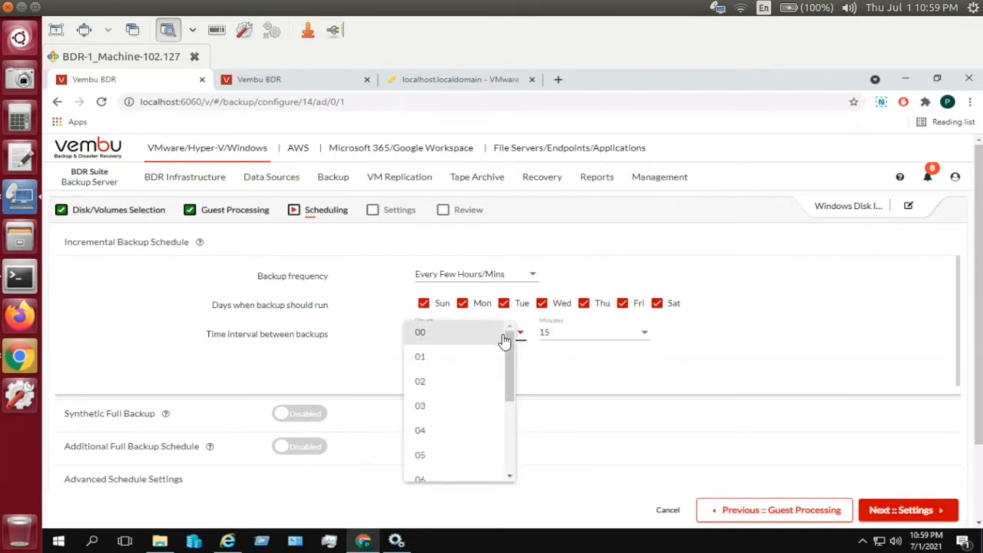
{"action": "mouse_move", "coordinate": [510, 340]}
{"action": "left_mouse_down"}
{"action": "mouse_move", "coordinate": [514, 453]}
{"action": "mouse_move", "coordinate": [510, 342]}
{"action": "left_mouse_up"}
{"action": "left_click", "coordinate": [694, 336]}
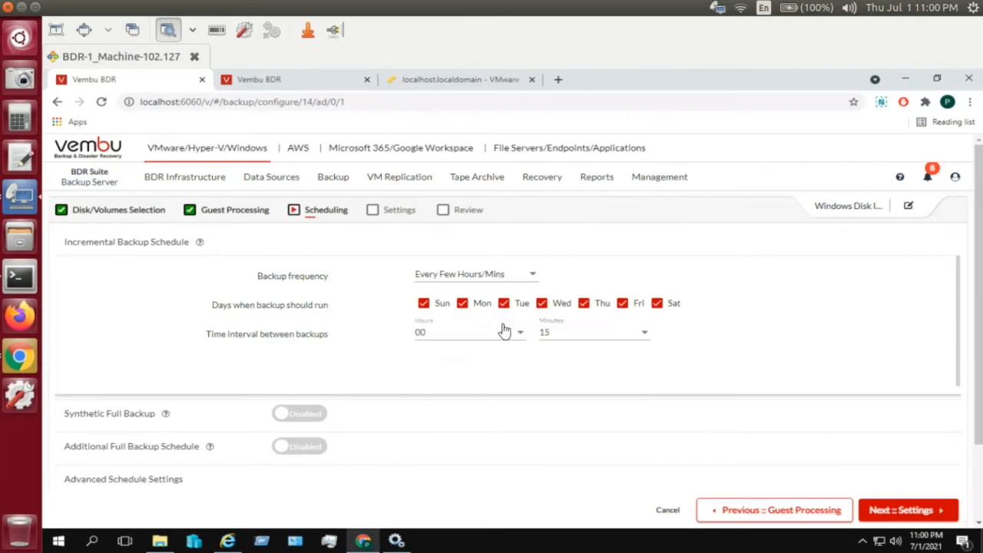
- Switch the frequency to Daily, running twice a day with 11:00 PM as the second start time
{"action": "left_click", "coordinate": [471, 277]}
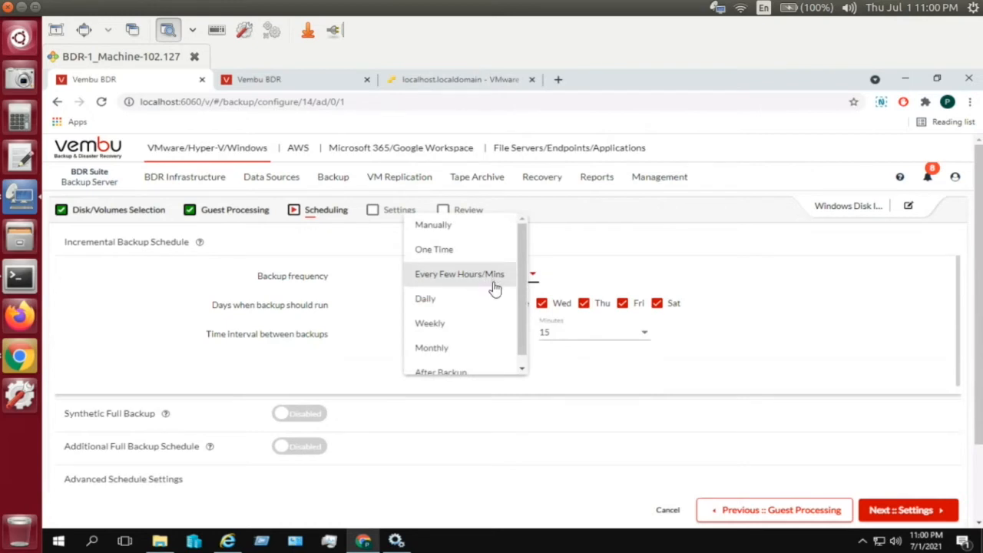
{"action": "left_click", "coordinate": [461, 306]}
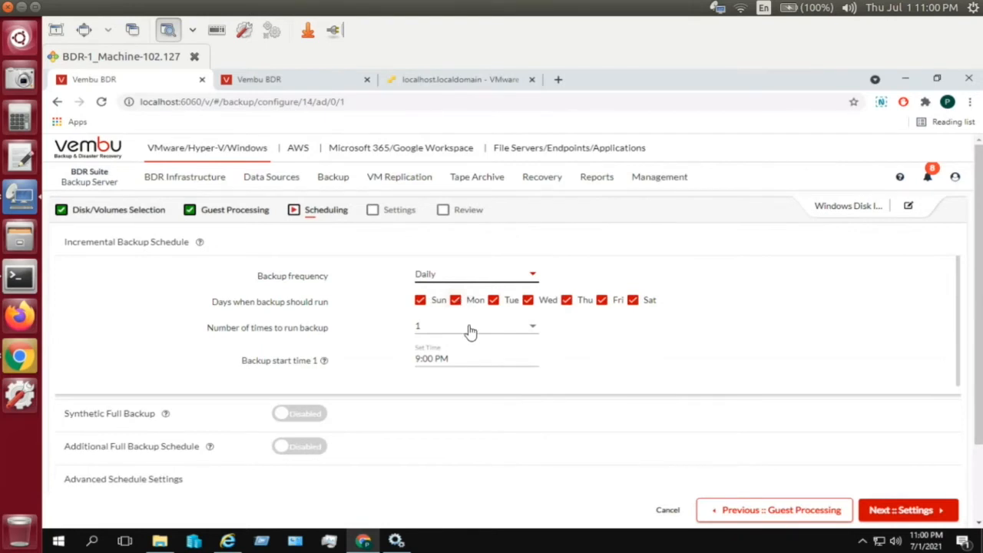
{"action": "left_click", "coordinate": [469, 330]}
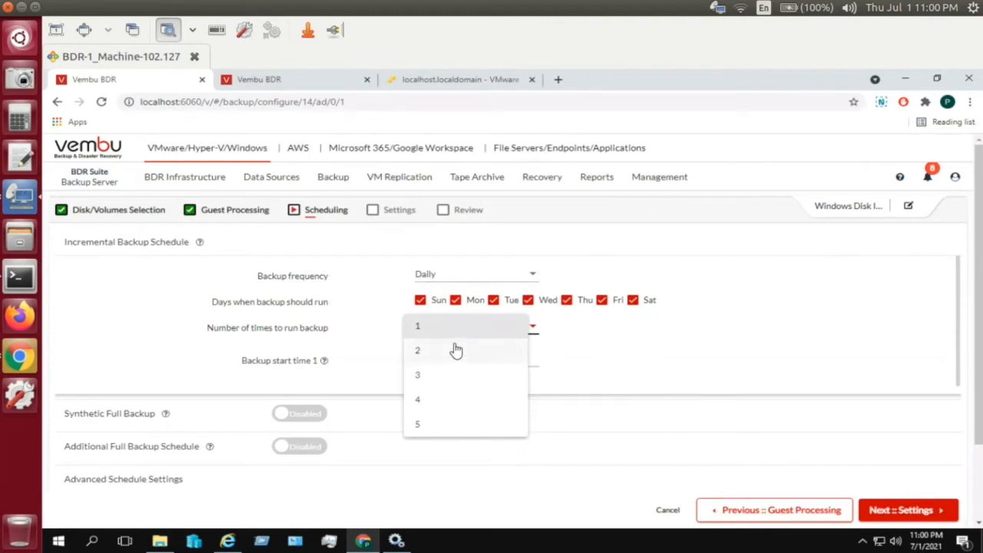
{"action": "left_click", "coordinate": [455, 351]}
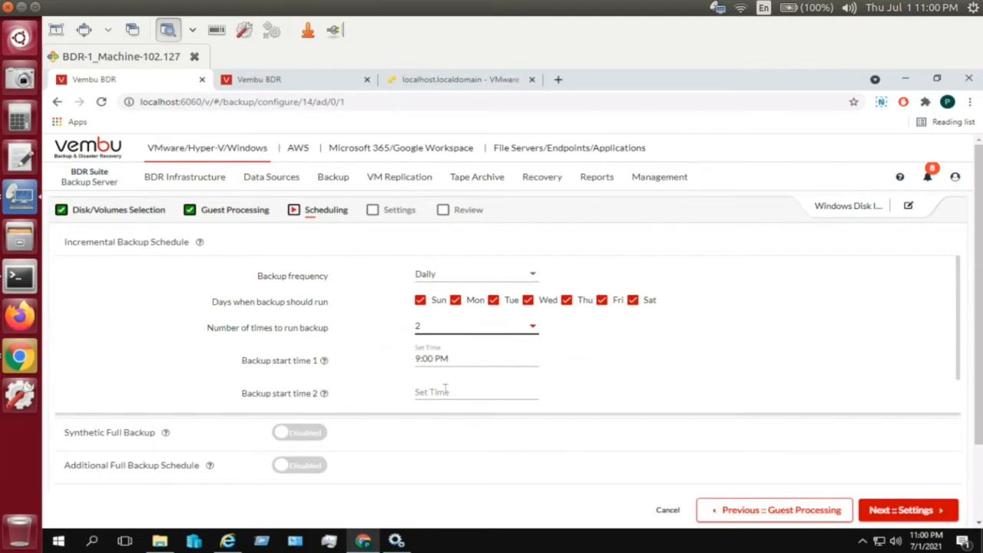
{"action": "left_click", "coordinate": [434, 391]}
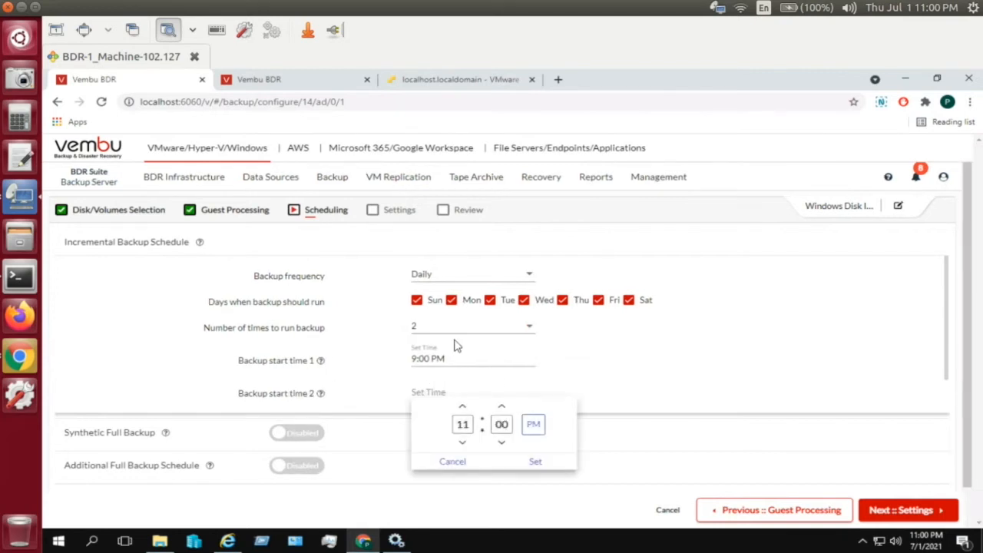
{"action": "left_click", "coordinate": [529, 463]}
- Try the Weekly and Monthly frequencies, then settle on After Backup
{"action": "left_click", "coordinate": [506, 276]}
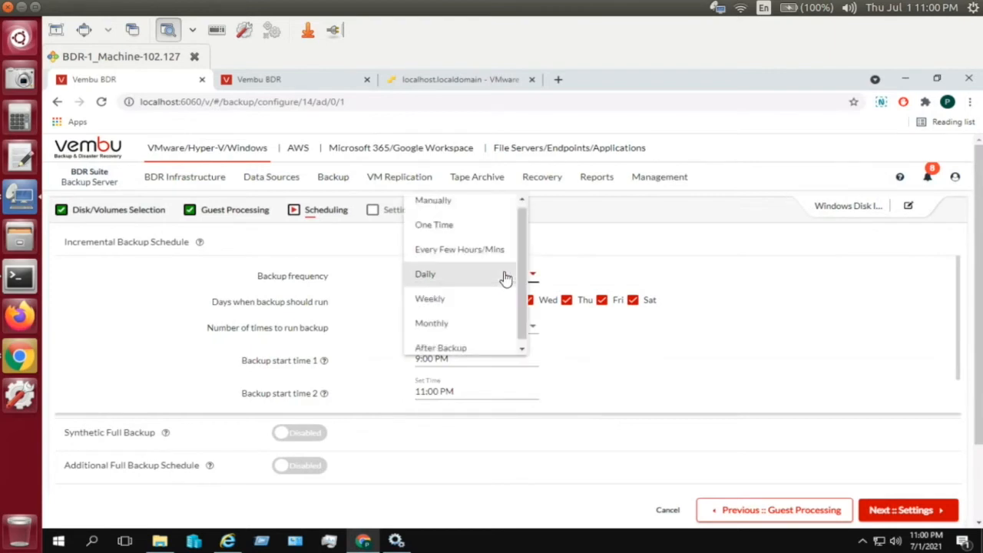
{"action": "left_click", "coordinate": [483, 301]}
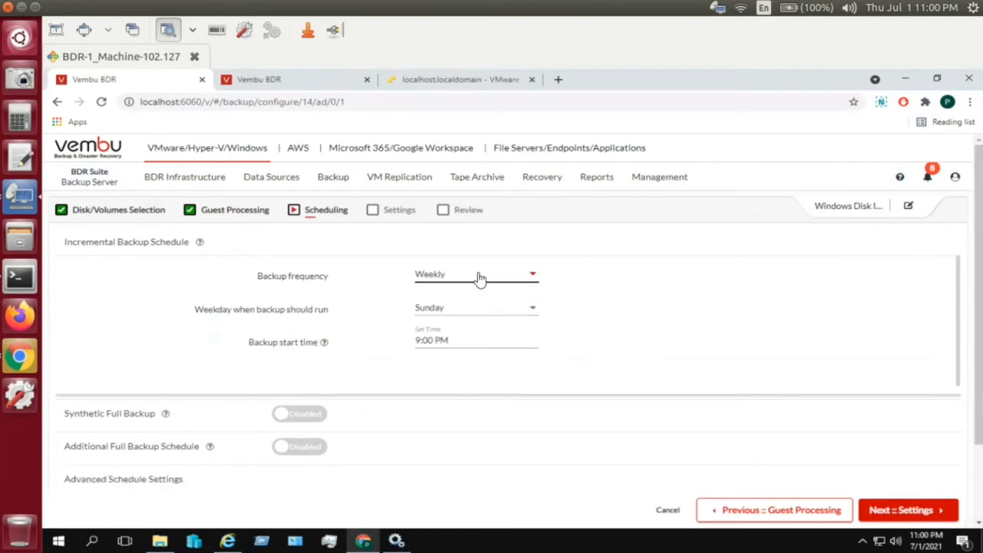
{"action": "left_click", "coordinate": [478, 278]}
{"action": "left_click", "coordinate": [463, 300]}
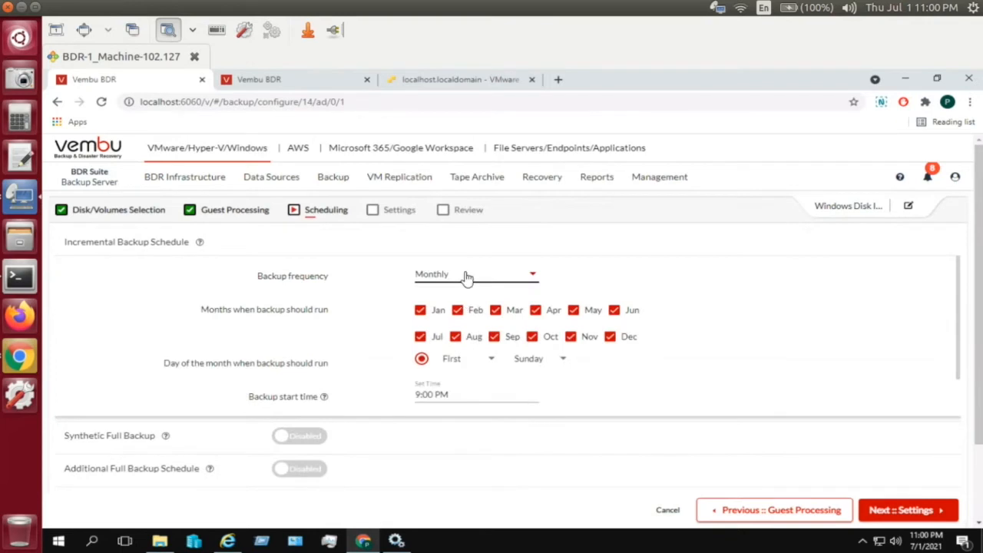
{"action": "left_click", "coordinate": [466, 279]}
{"action": "left_click", "coordinate": [463, 300]}
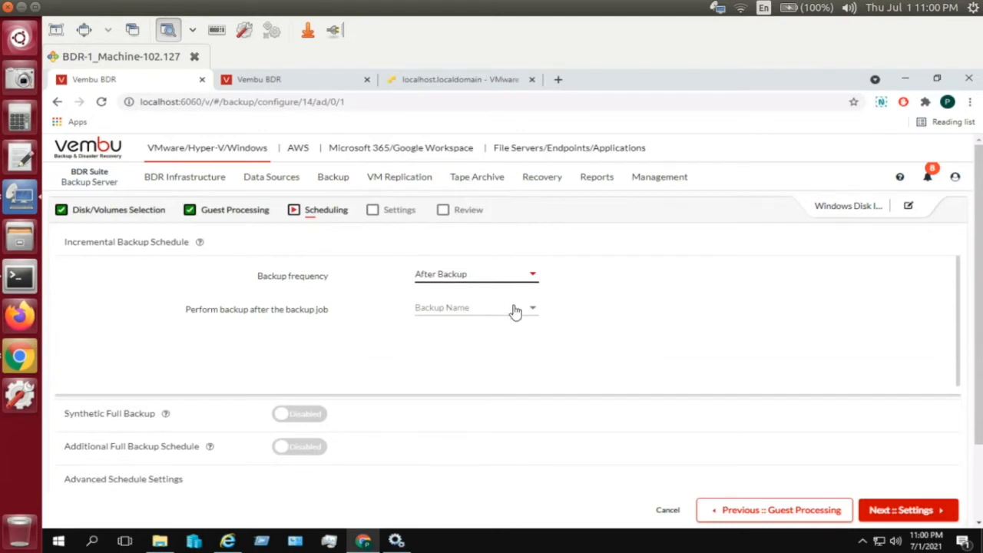
- Pick diskimage-singlehost as the job to follow, then switch back to Every Few Hours/Mins every 15 minutes
{"action": "left_click", "coordinate": [515, 312]}
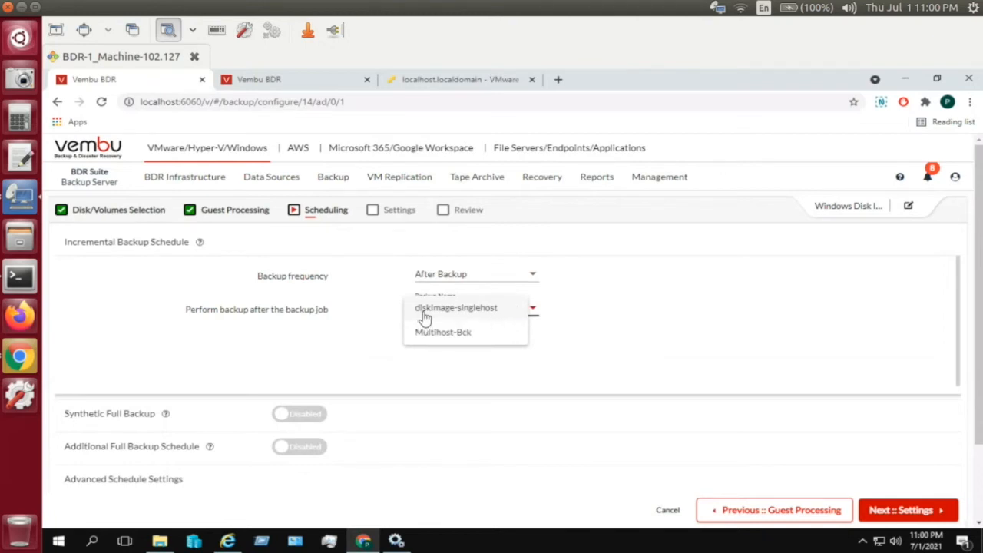
{"action": "left_click", "coordinate": [464, 315]}
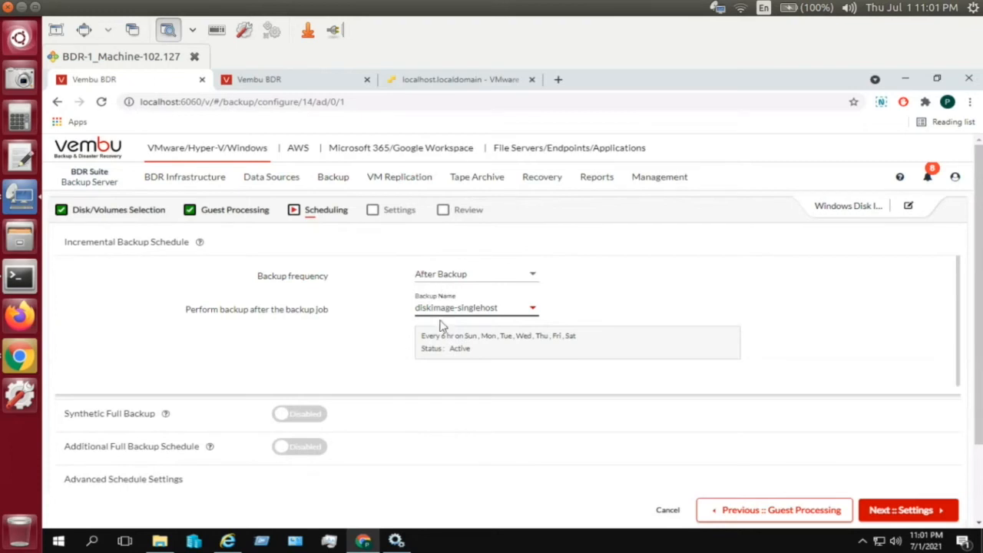
{"action": "left_click", "coordinate": [513, 280]}
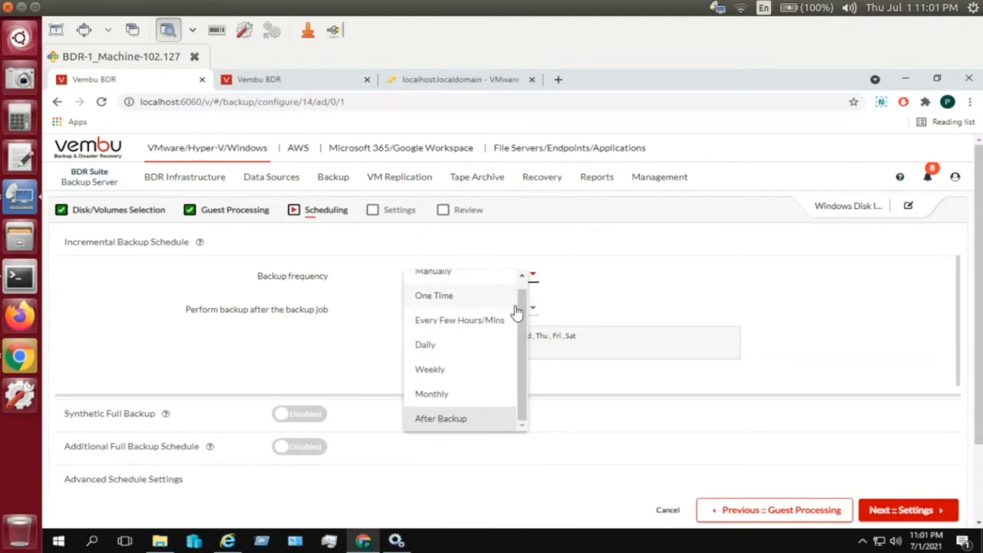
{"action": "scroll", "coordinate": [521, 323], "scroll_direction": "up", "scroll_amount": 1}
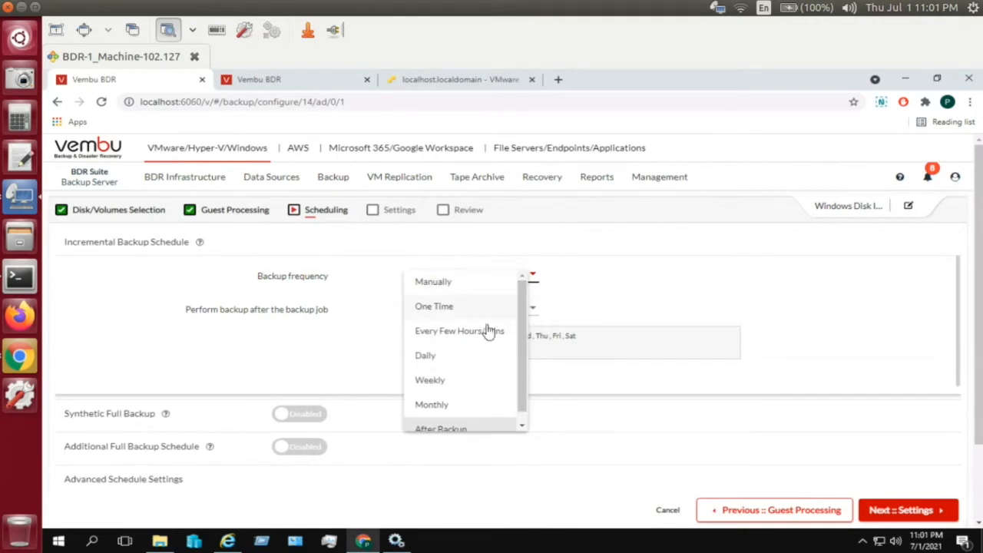
{"action": "left_click", "coordinate": [486, 332]}
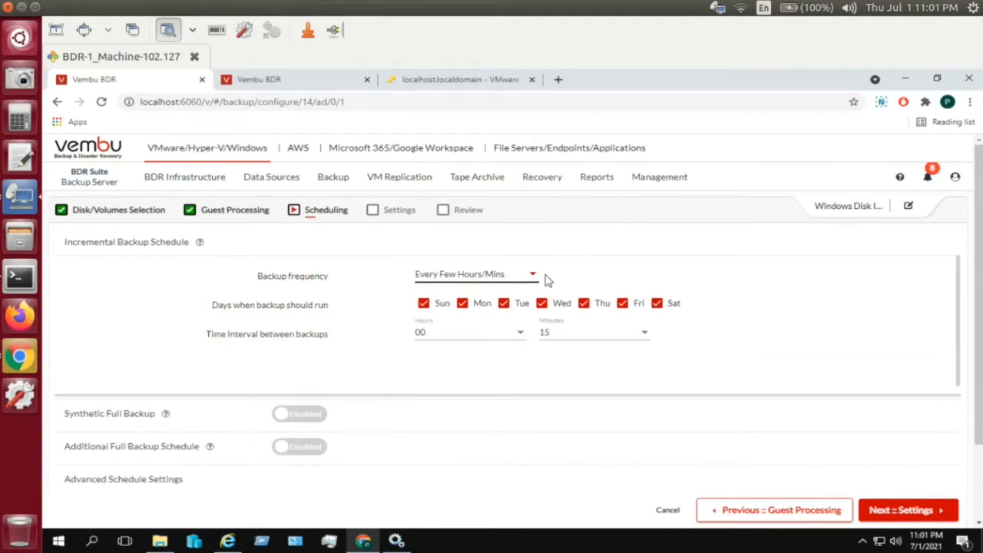
- Enable Synthetic Full Backup with its frequency kept at Monthly
{"action": "left_click", "coordinate": [292, 417]}
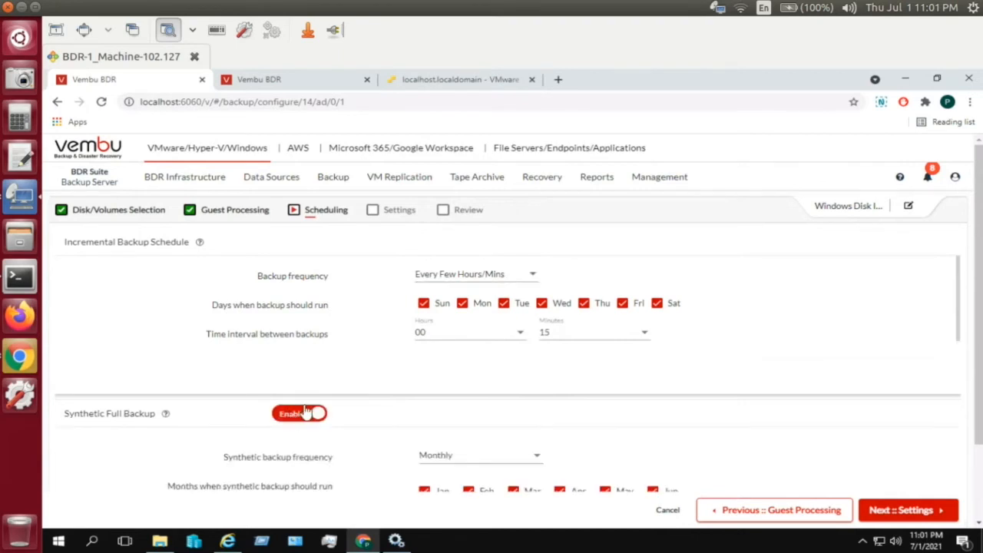
{"action": "scroll", "coordinate": [958, 331], "scroll_direction": "down", "scroll_amount": 1}
{"action": "scroll", "coordinate": [959, 346], "scroll_direction": "down", "scroll_amount": 1}
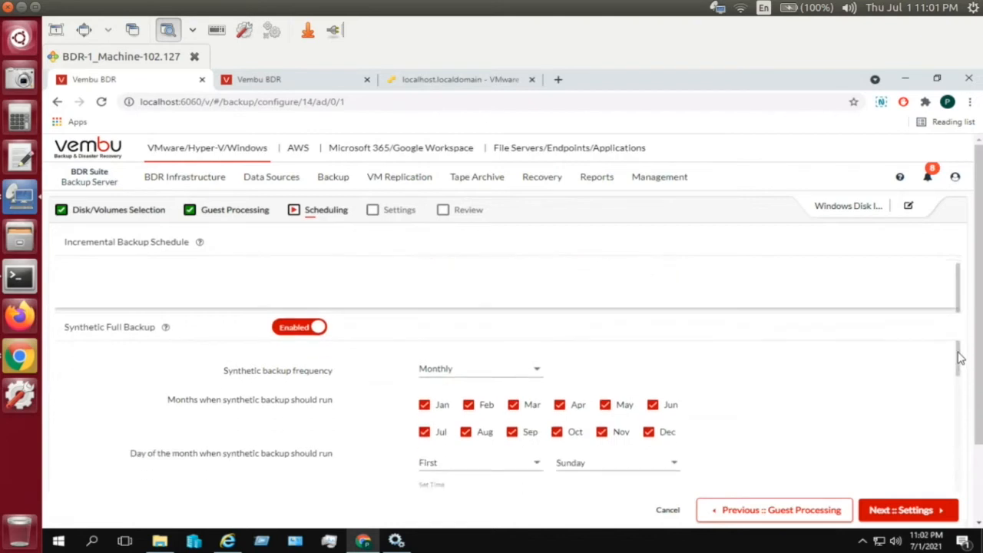
{"action": "left_click", "coordinate": [537, 362]}
{"action": "left_click", "coordinate": [536, 364]}
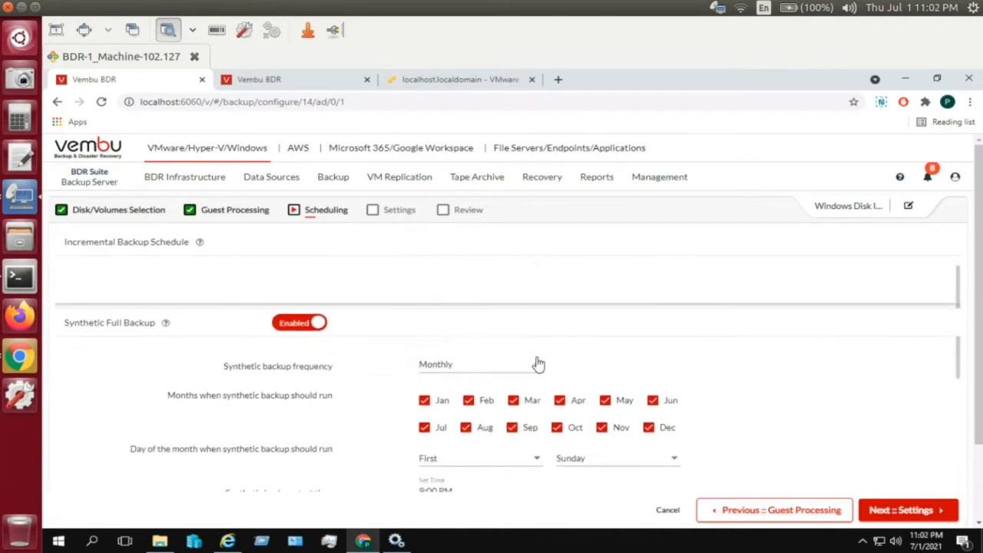
{"action": "scroll", "coordinate": [959, 385], "scroll_direction": "down", "scroll_amount": 1}
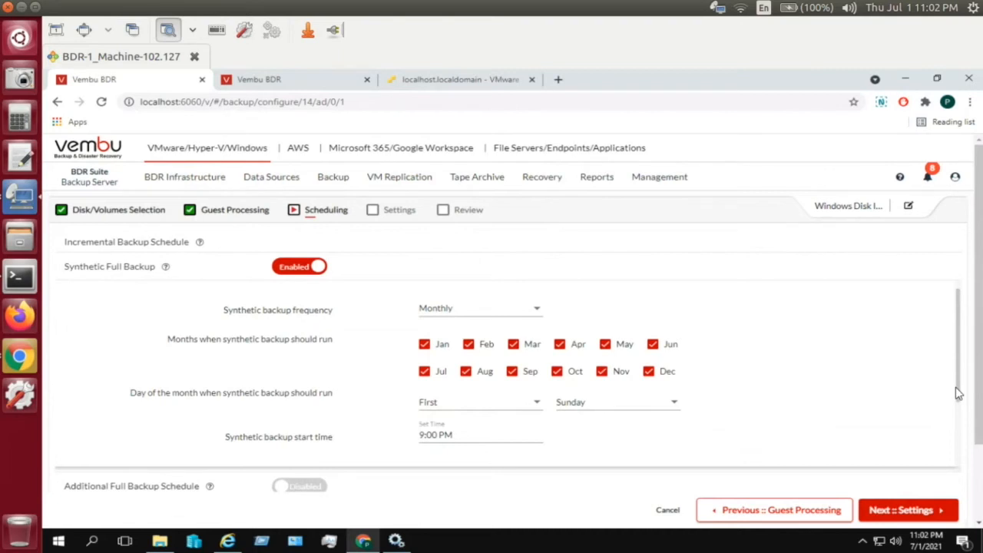
{"action": "left_click_drag", "start_coordinate": [958, 394], "coordinate": [953, 439]}
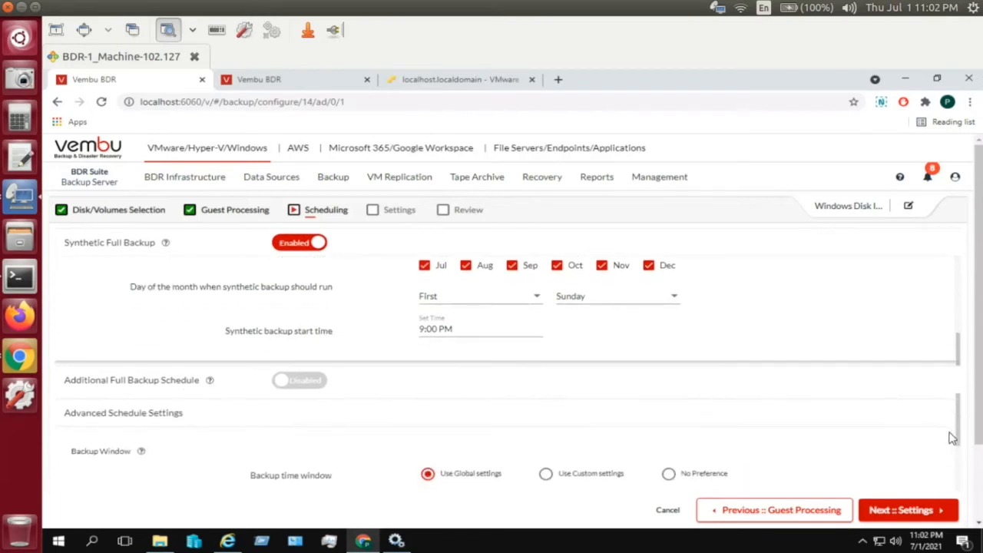
- Enable the Additional Full Backup Schedule and set its frequency to Weekly
{"action": "left_click", "coordinate": [305, 381]}
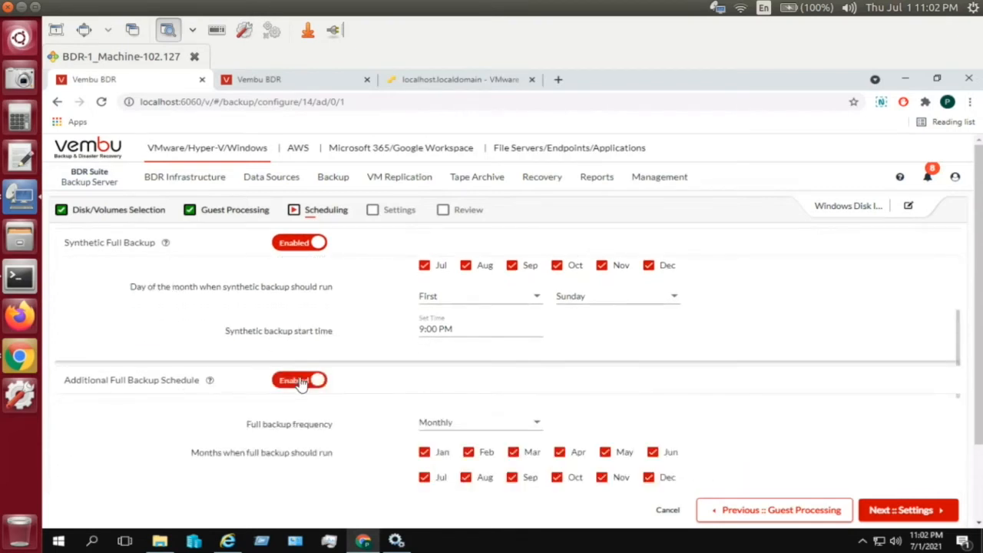
{"action": "left_click", "coordinate": [432, 424]}
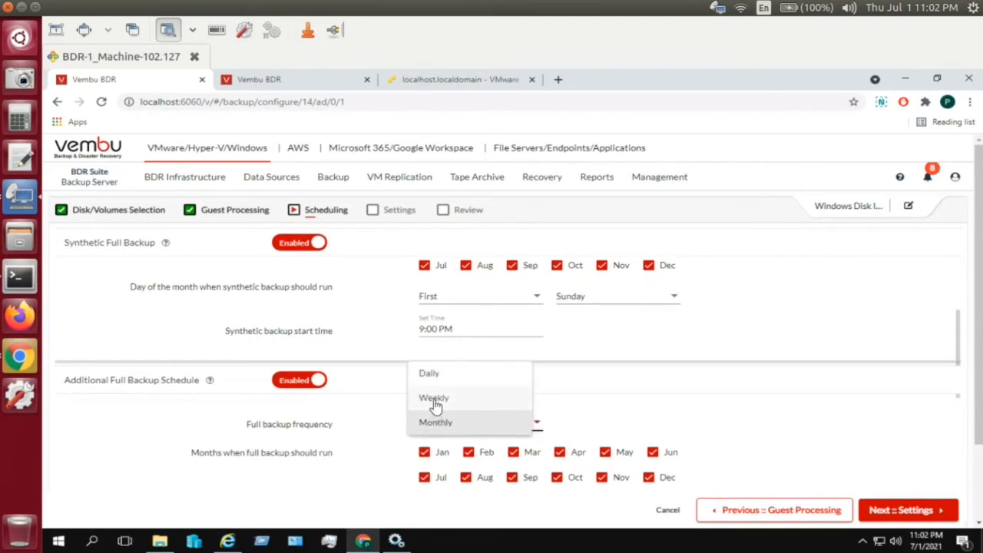
{"action": "left_click", "coordinate": [434, 399]}
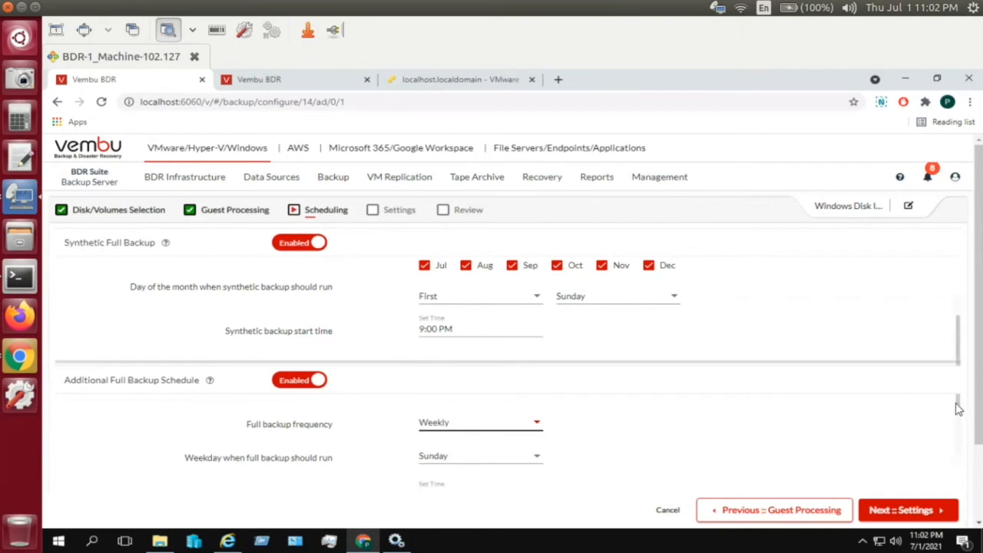
{"action": "left_click_drag", "start_coordinate": [958, 402], "coordinate": [960, 421]}
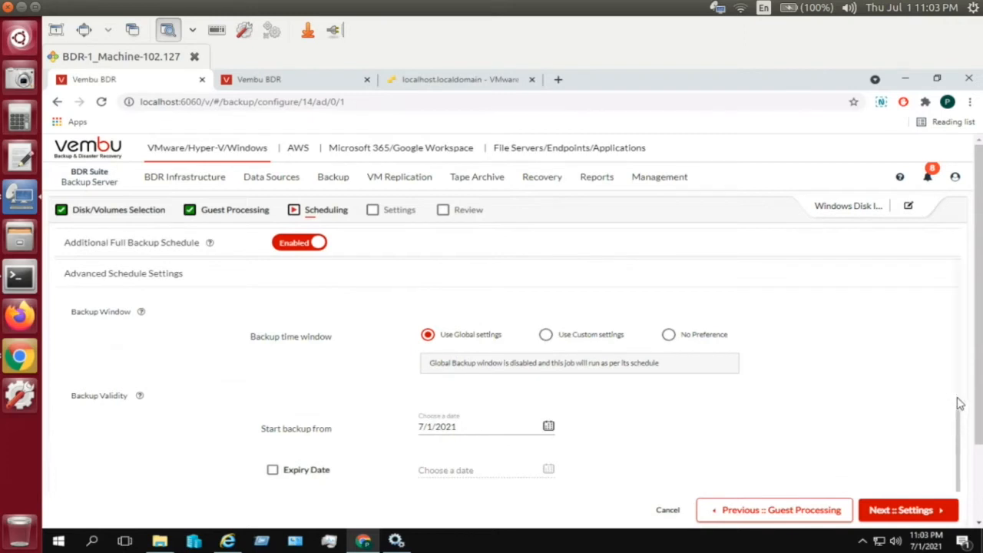
- Disable the Additional Full Backup Schedule and proceed to the Settings step's Retention options
{"action": "left_click_drag", "start_coordinate": [955, 367], "coordinate": [960, 355]}
{"action": "left_click", "coordinate": [959, 355]}
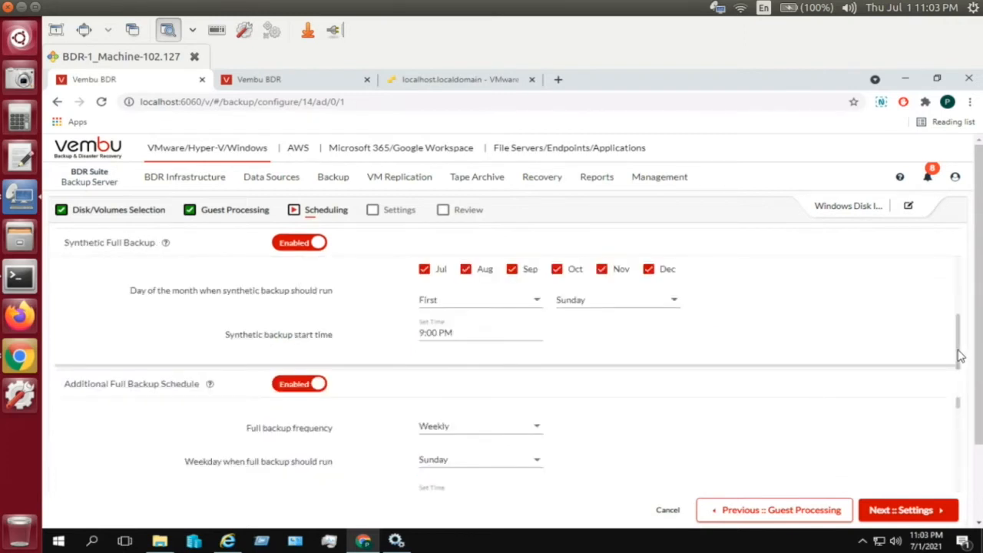
{"action": "left_click", "coordinate": [284, 385]}
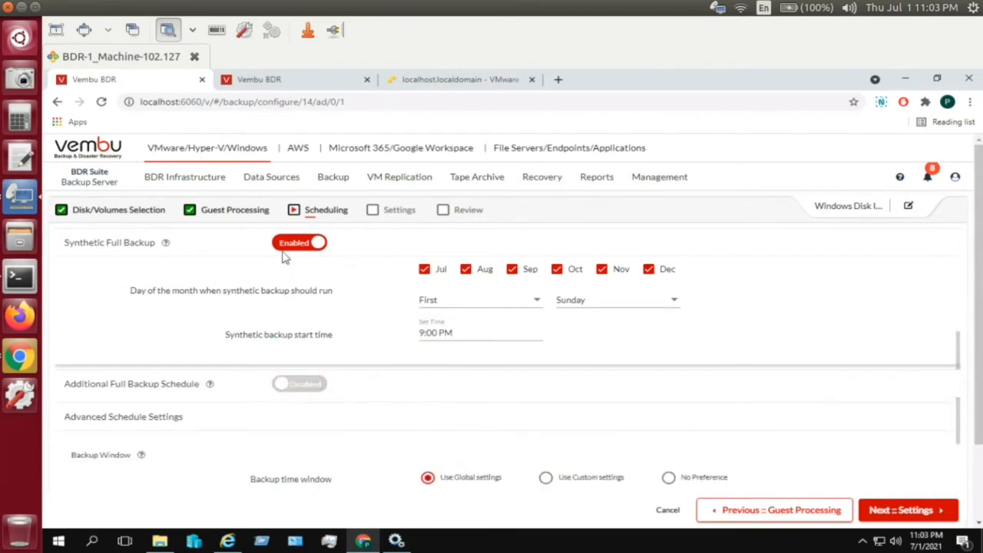
{"action": "scroll", "coordinate": [284, 259], "scroll_direction": "down", "scroll_amount": 2}
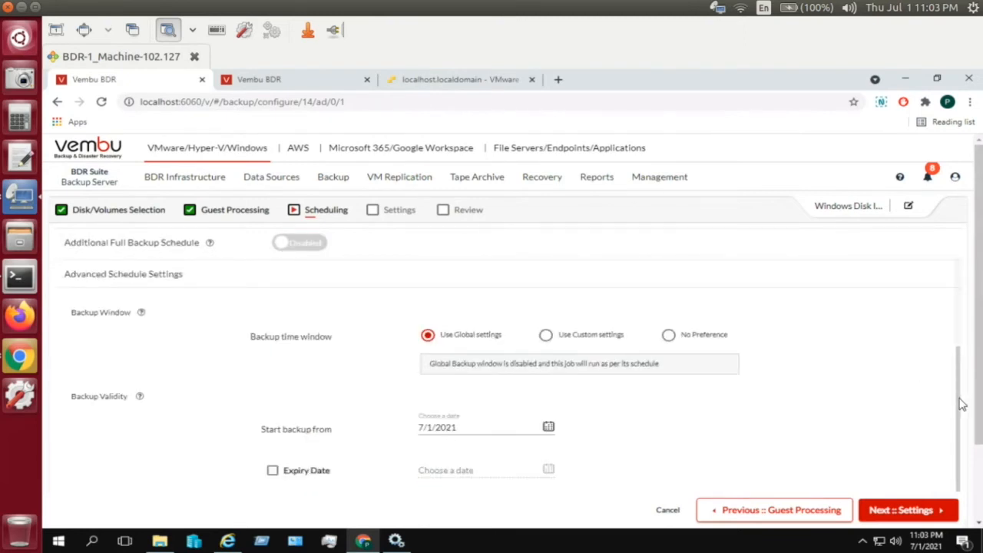
{"action": "left_click_drag", "start_coordinate": [962, 405], "coordinate": [967, 284]}
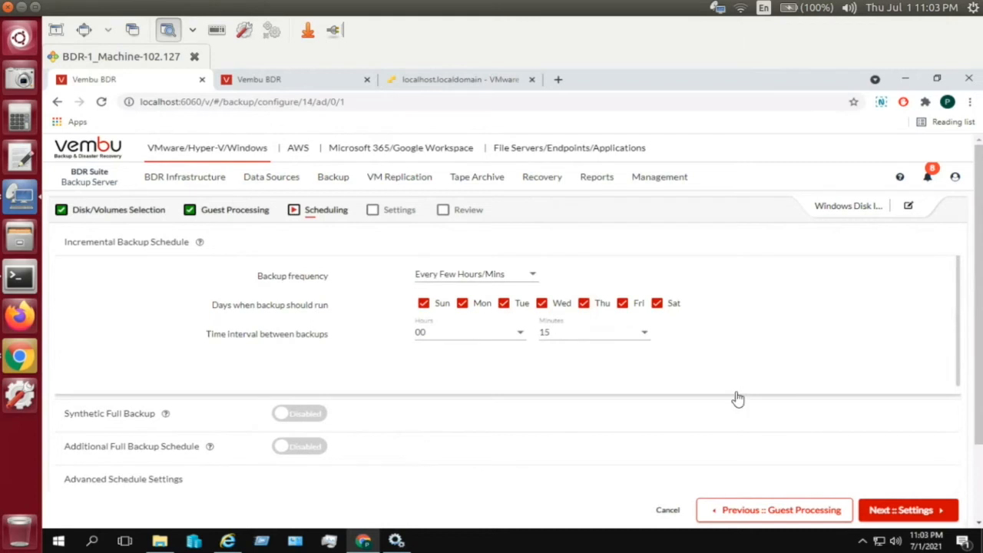
{"action": "left_click", "coordinate": [898, 513]}
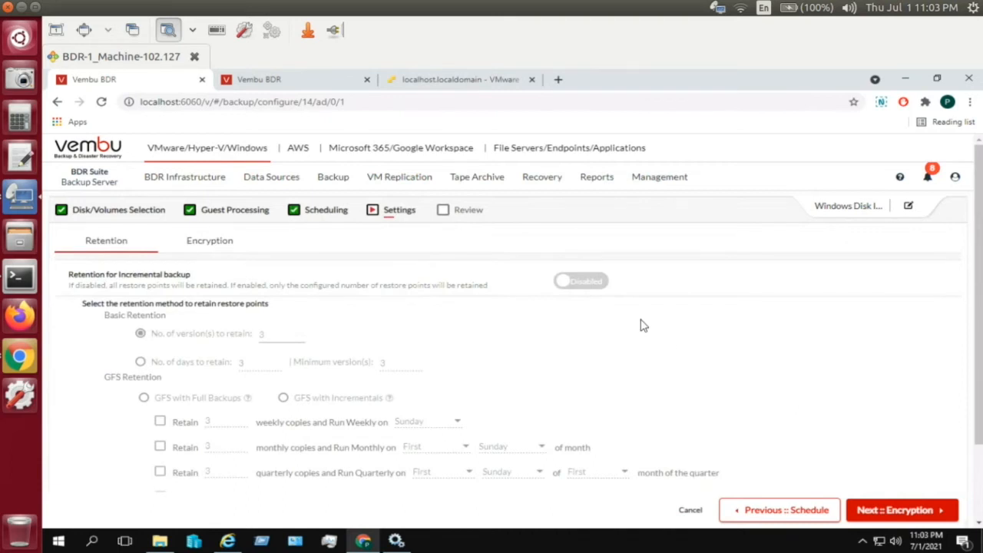
- Enable incremental backup retention by number of days, set to 7 days
{"action": "left_click", "coordinate": [598, 290]}
{"action": "left_click", "coordinate": [583, 291]}
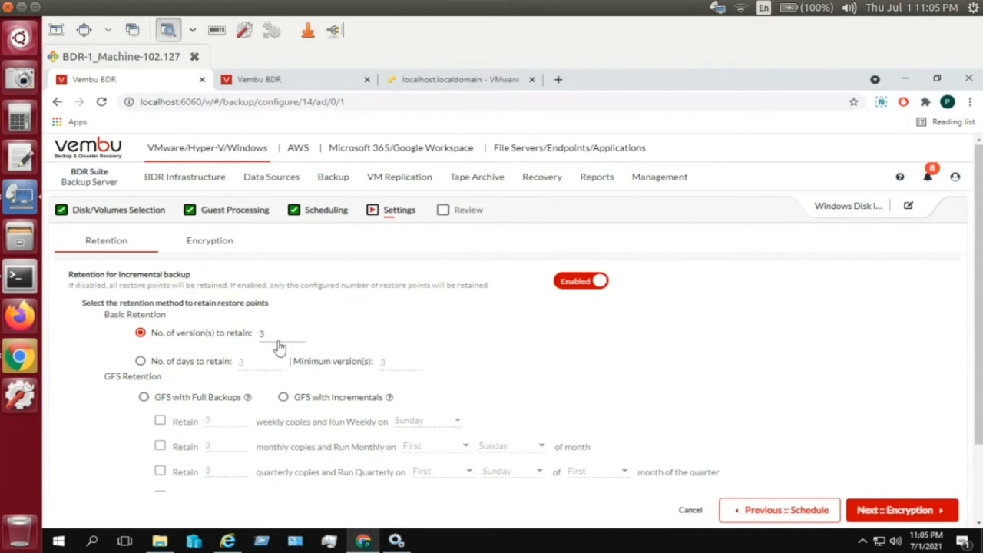
{"action": "left_click", "coordinate": [200, 365]}
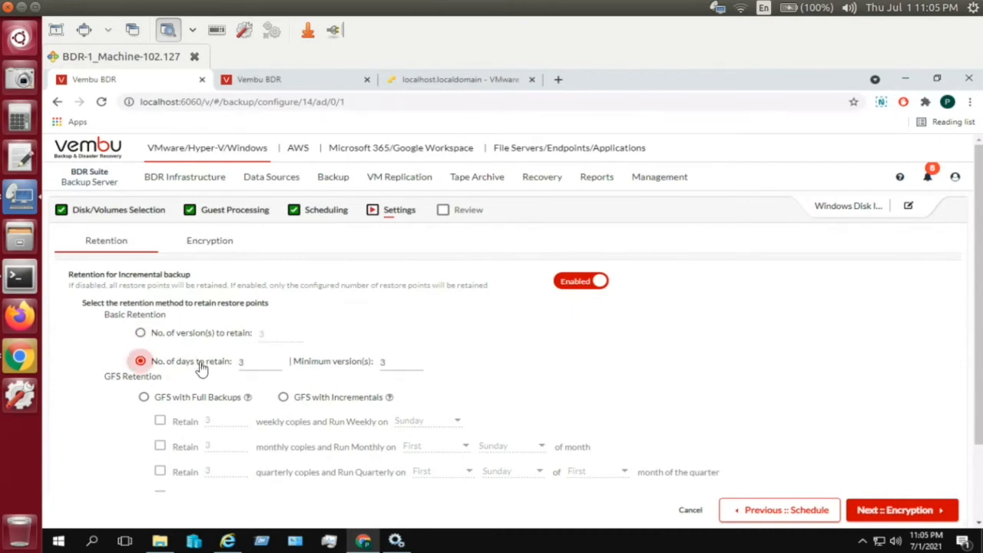
{"action": "left_click", "coordinate": [276, 364]}
{"action": "left_click", "coordinate": [277, 364]}
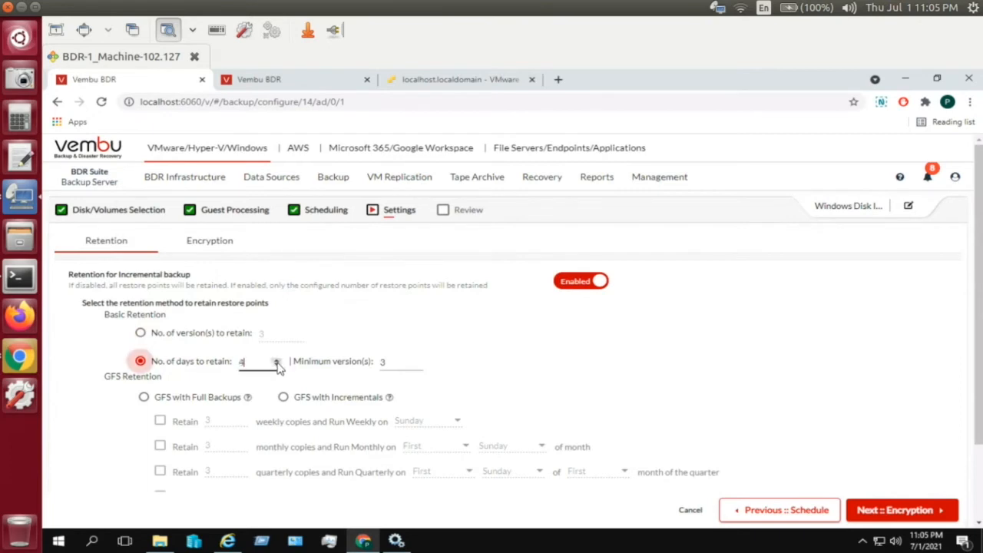
{"action": "left_click", "coordinate": [277, 365]}
{"action": "left_click", "coordinate": [278, 364]}
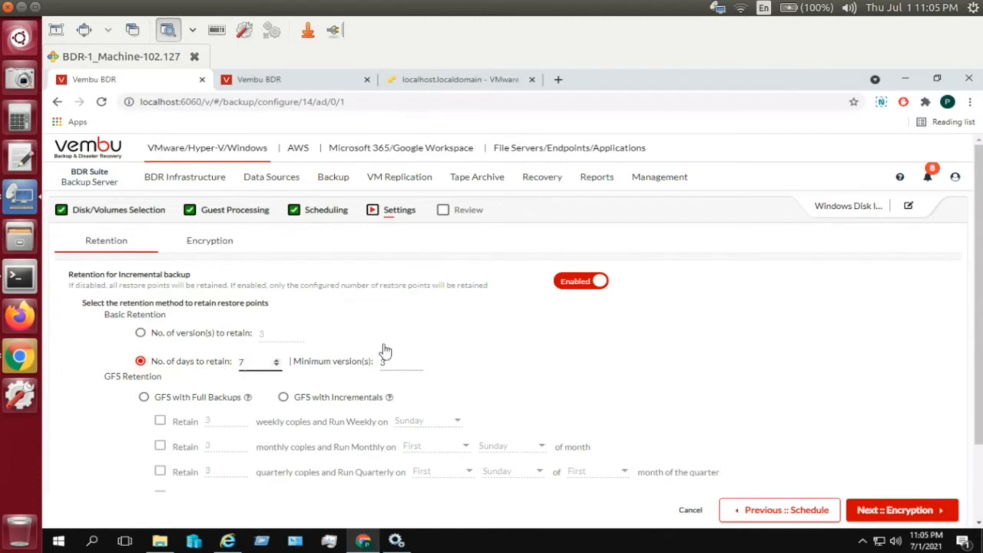
- Set the minimum versions to retain to 5
{"action": "left_click", "coordinate": [417, 367]}
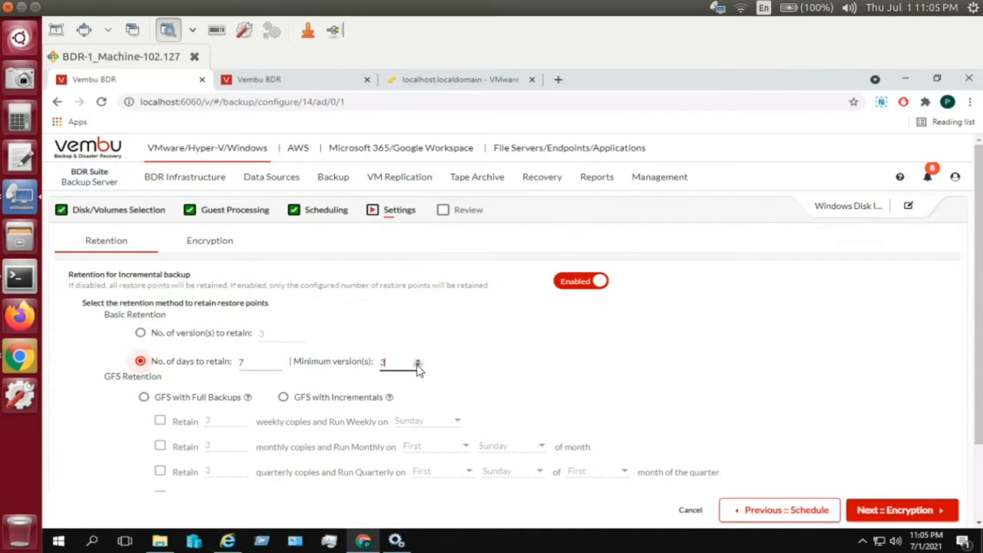
{"action": "left_click", "coordinate": [419, 367]}
{"action": "left_click", "coordinate": [418, 360]}
{"action": "left_click", "coordinate": [419, 360]}
{"action": "left_click", "coordinate": [418, 360]}
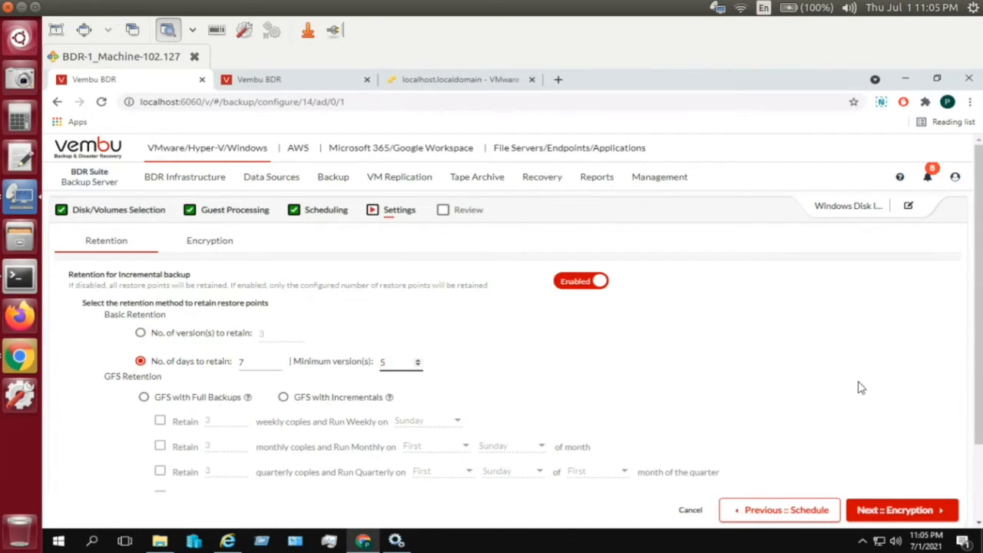
{"action": "scroll", "coordinate": [978, 369], "scroll_direction": "down", "scroll_amount": 2}
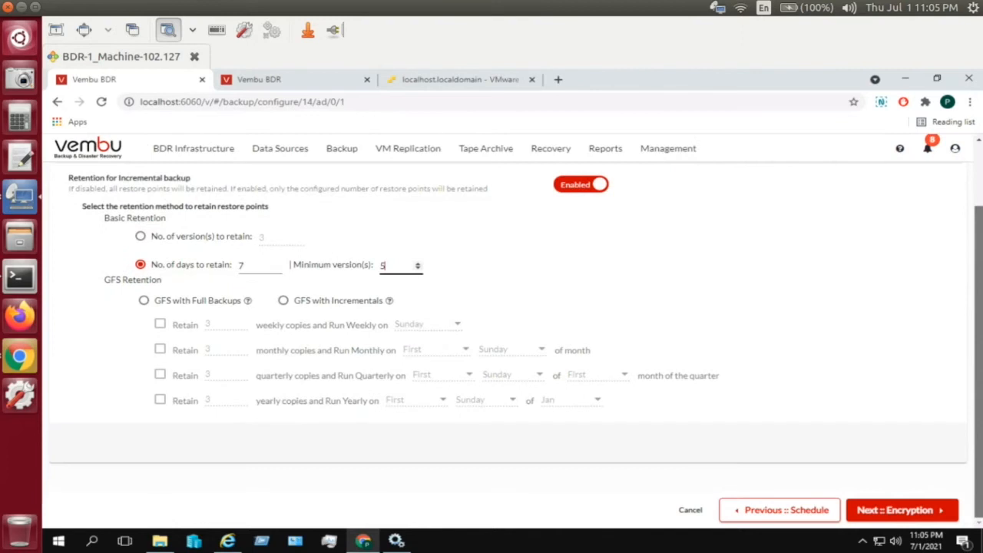
{"action": "left_click", "coordinate": [144, 302]}
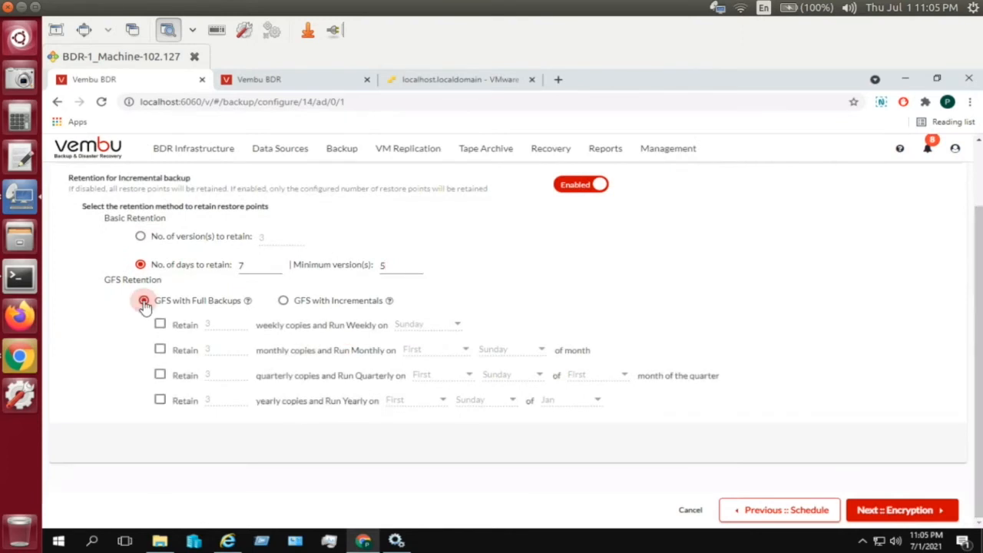
{"action": "left_click", "coordinate": [290, 304]}
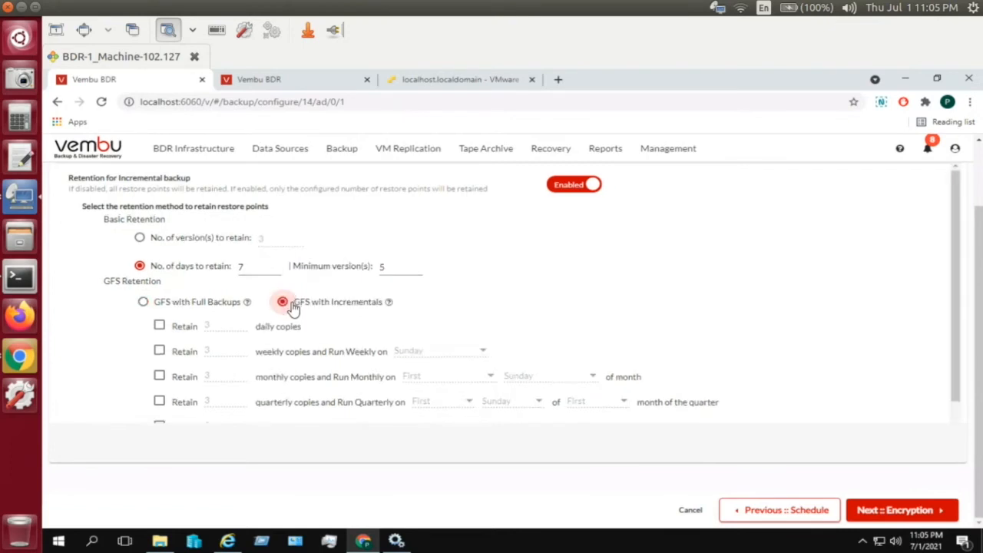
{"action": "left_click", "coordinate": [211, 306]}
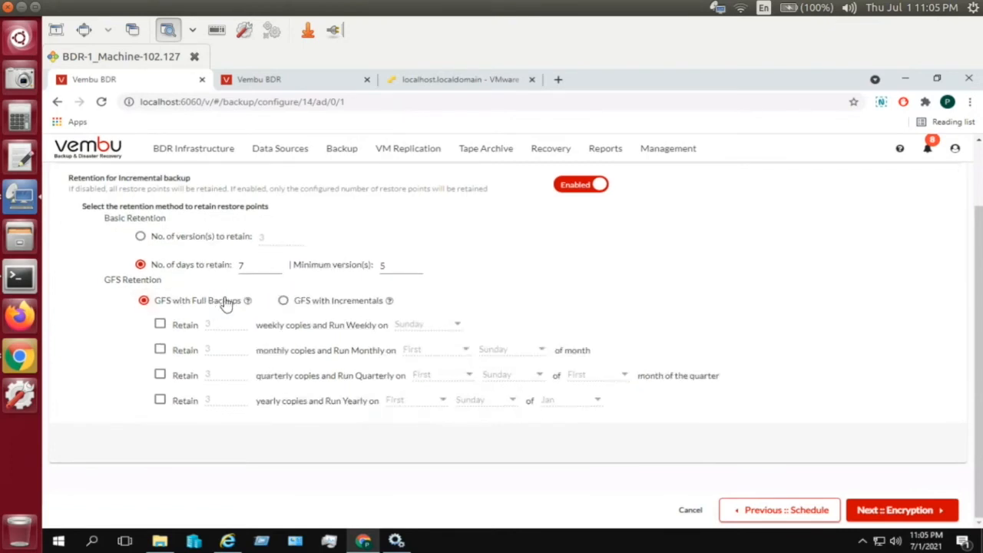
{"action": "mouse_move", "coordinate": [246, 302]}
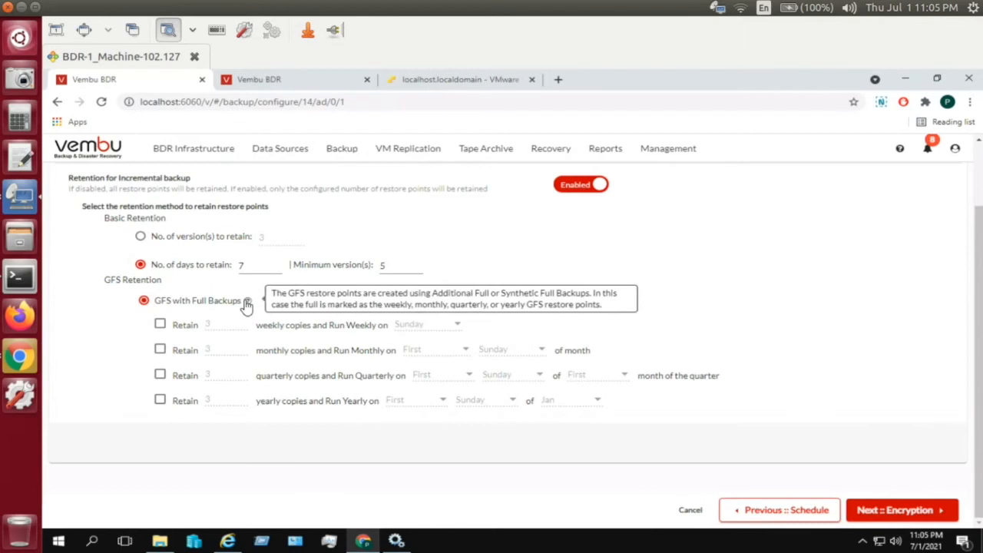
{"action": "left_click", "coordinate": [160, 326]}
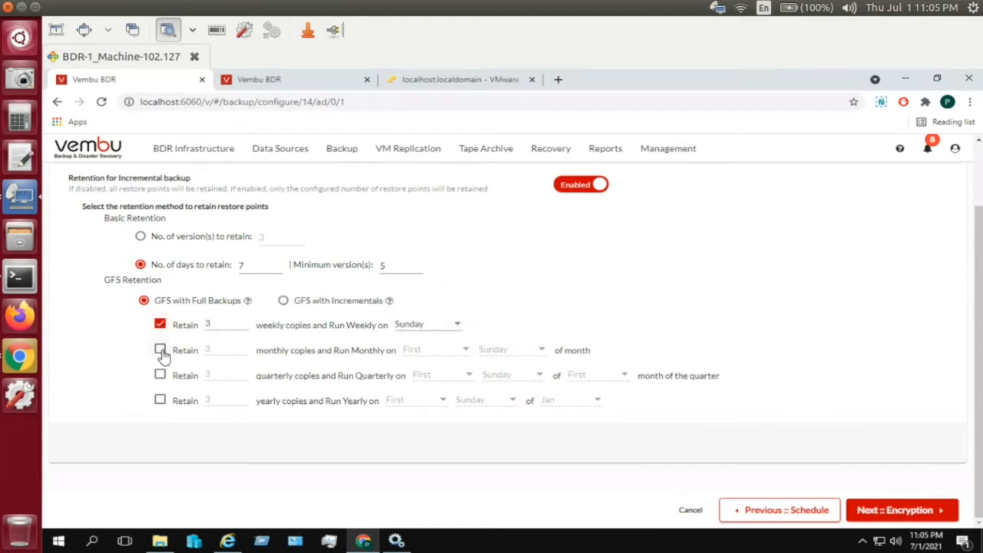
{"action": "left_click", "coordinate": [160, 351]}
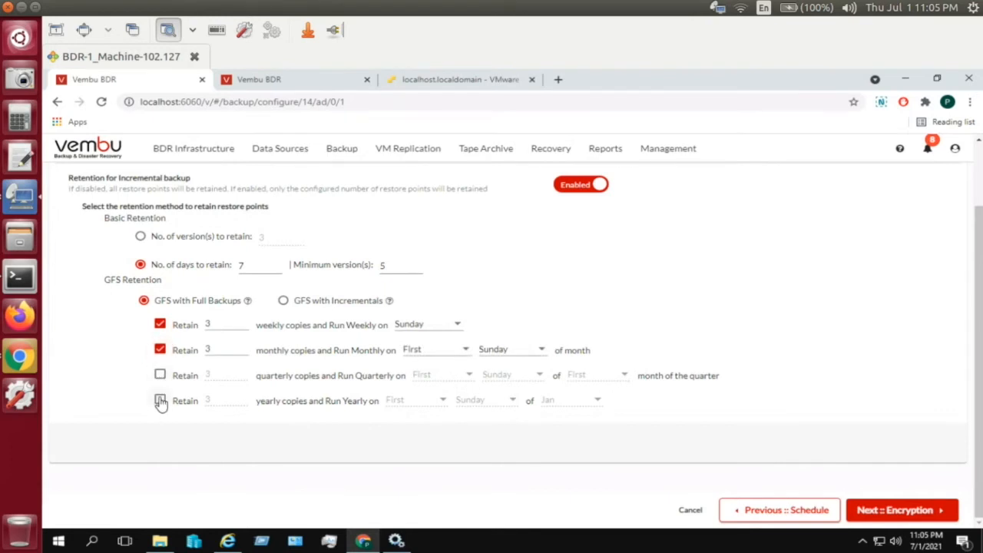
{"action": "left_click", "coordinate": [160, 351]}
{"action": "left_click", "coordinate": [160, 326]}
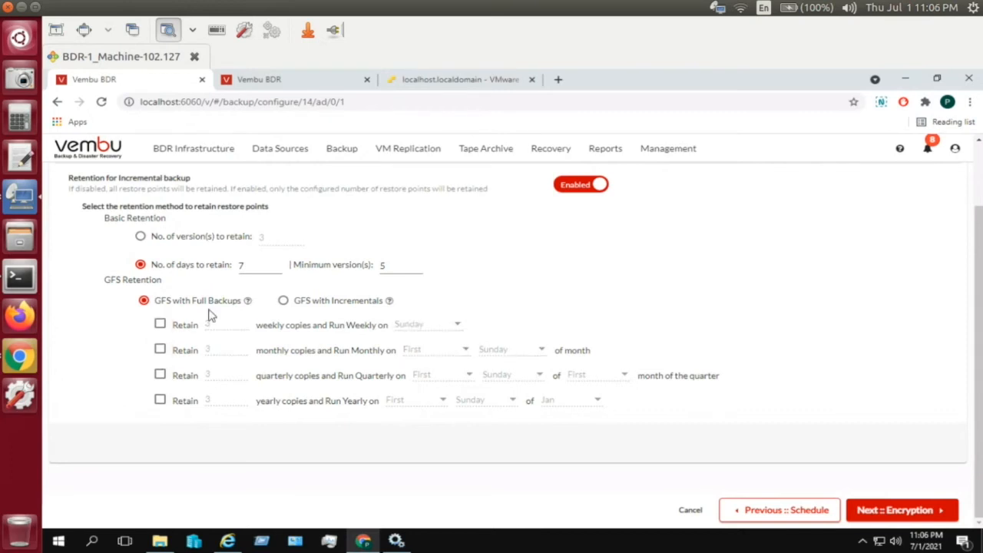
{"action": "left_click", "coordinate": [283, 301]}
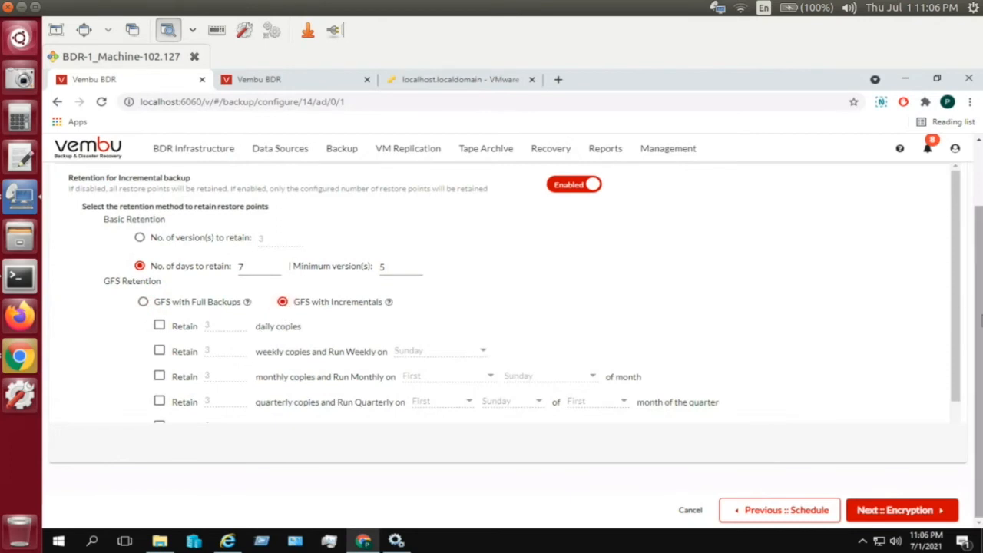
{"action": "left_click_drag", "start_coordinate": [959, 312], "coordinate": [960, 343]}
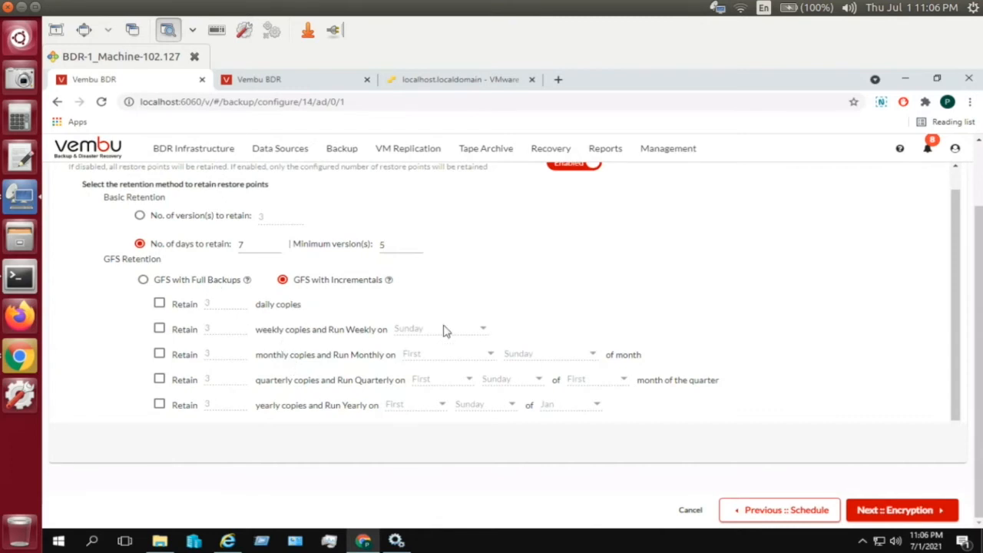
{"action": "left_click", "coordinate": [302, 284]}
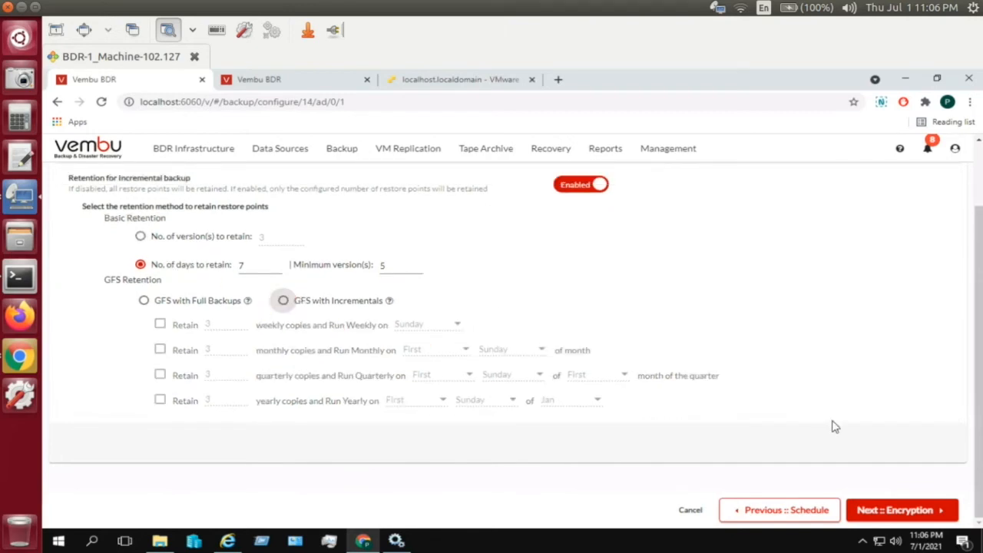
{"action": "left_click", "coordinate": [876, 510]}
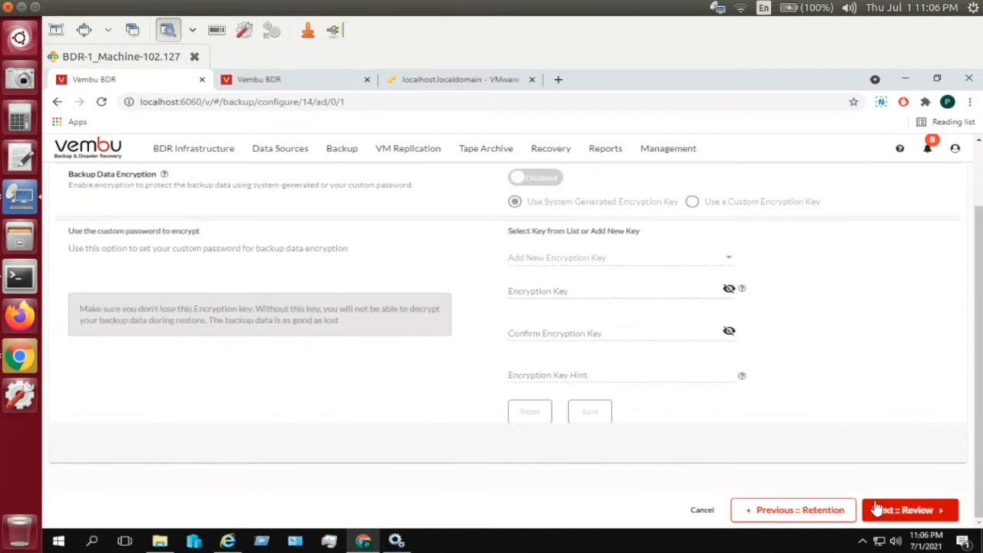
- Try encryption with a custom key, revert to the system key, turn encryption off, and reach Review
{"action": "scroll", "coordinate": [981, 271], "scroll_direction": "up", "scroll_amount": 3}
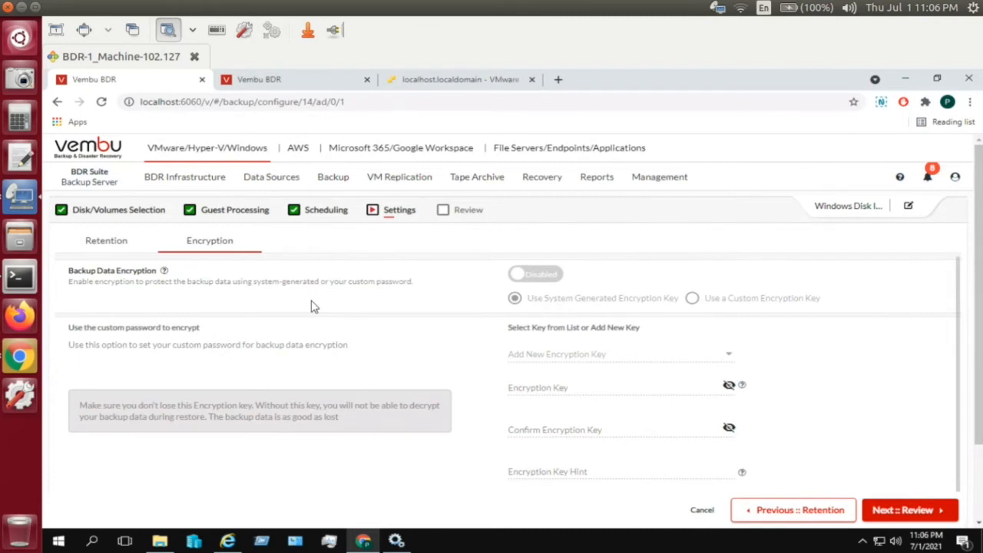
{"action": "left_click", "coordinate": [536, 277]}
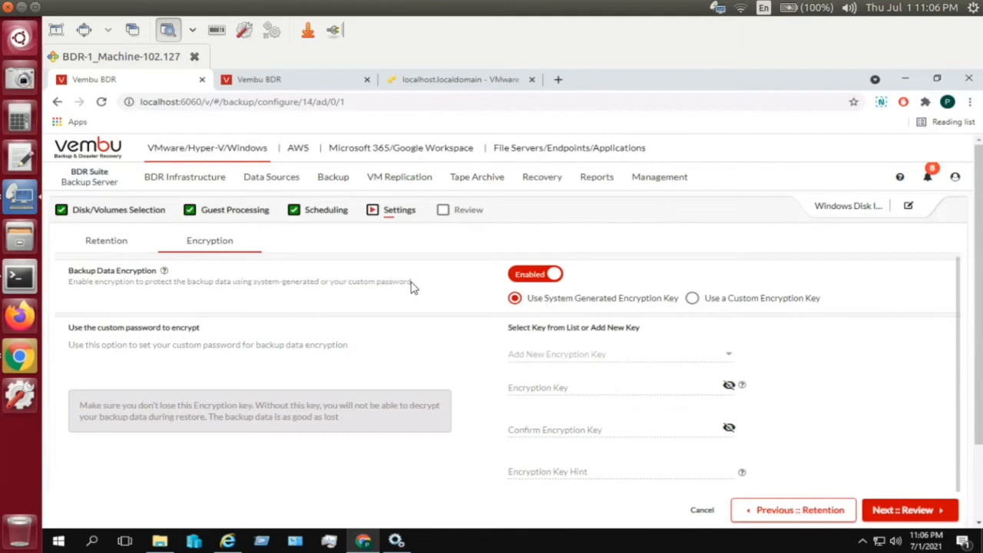
{"action": "left_click", "coordinate": [720, 300]}
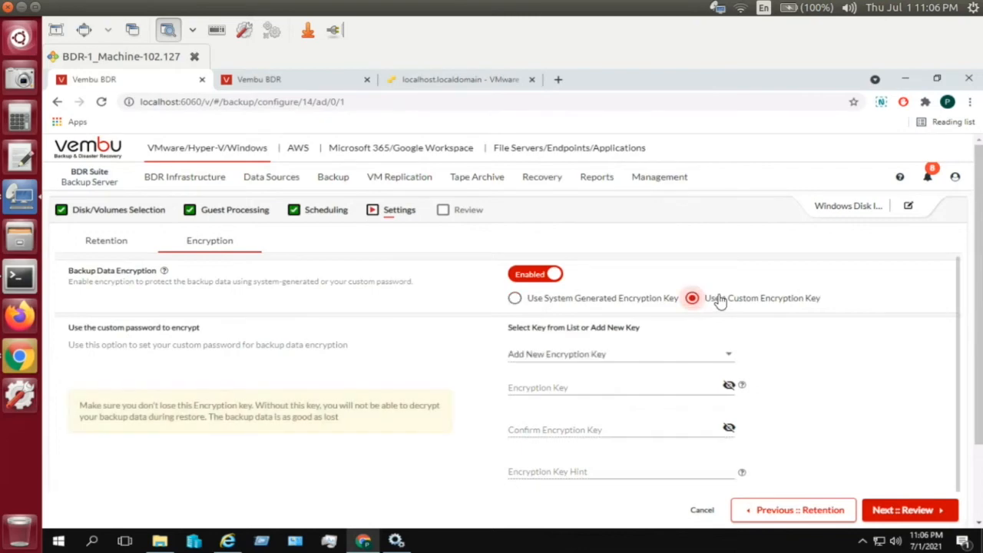
{"action": "left_click", "coordinate": [581, 357]}
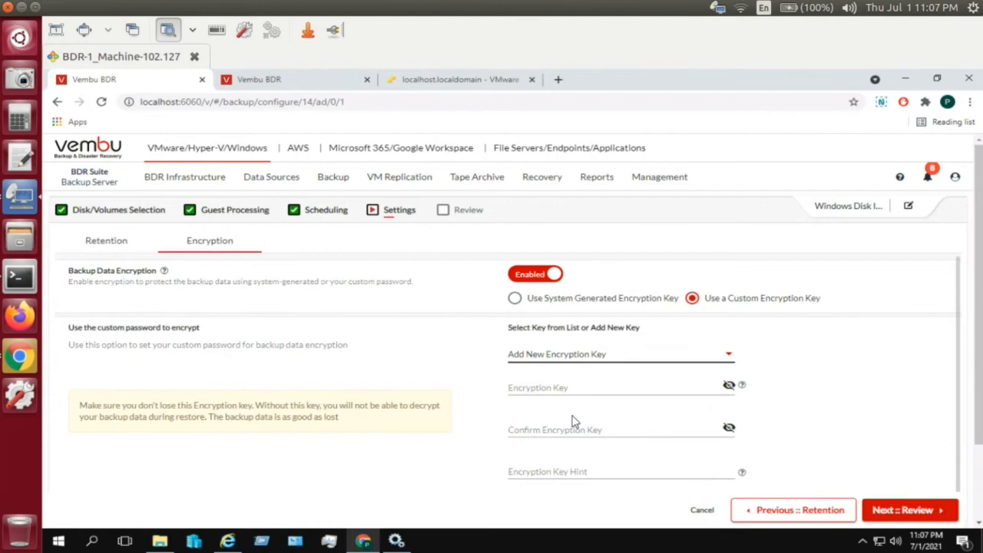
{"action": "left_click", "coordinate": [543, 298]}
{"action": "left_click", "coordinate": [533, 276]}
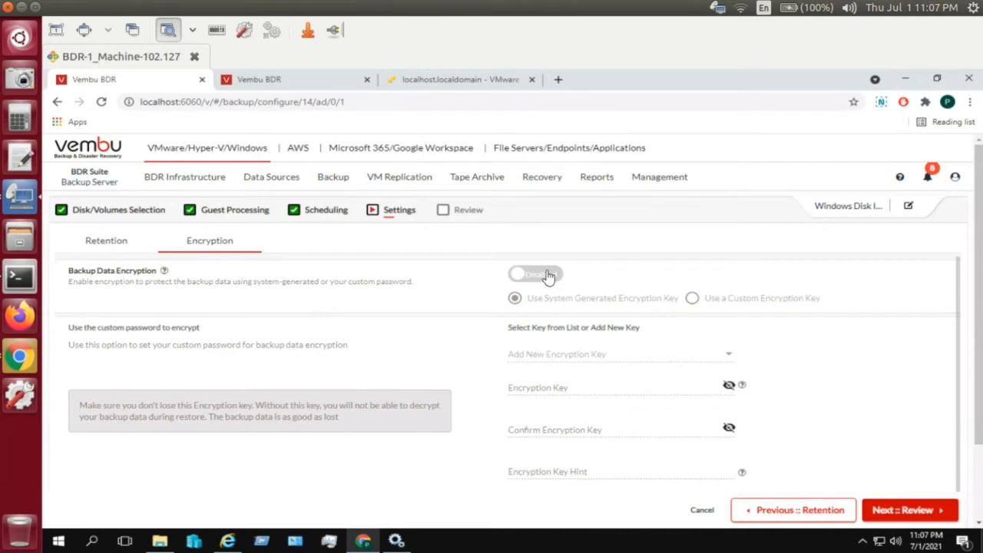
{"action": "left_click", "coordinate": [904, 512]}
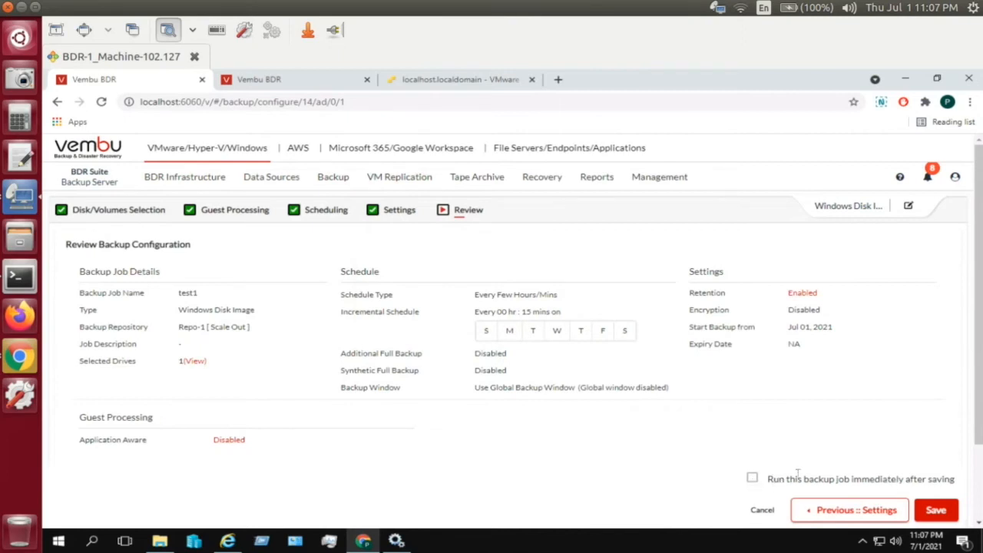
- Decline saving test1 and return to List Backup Jobs, confirming leaving the unsaved page
{"action": "left_click", "coordinate": [950, 514]}
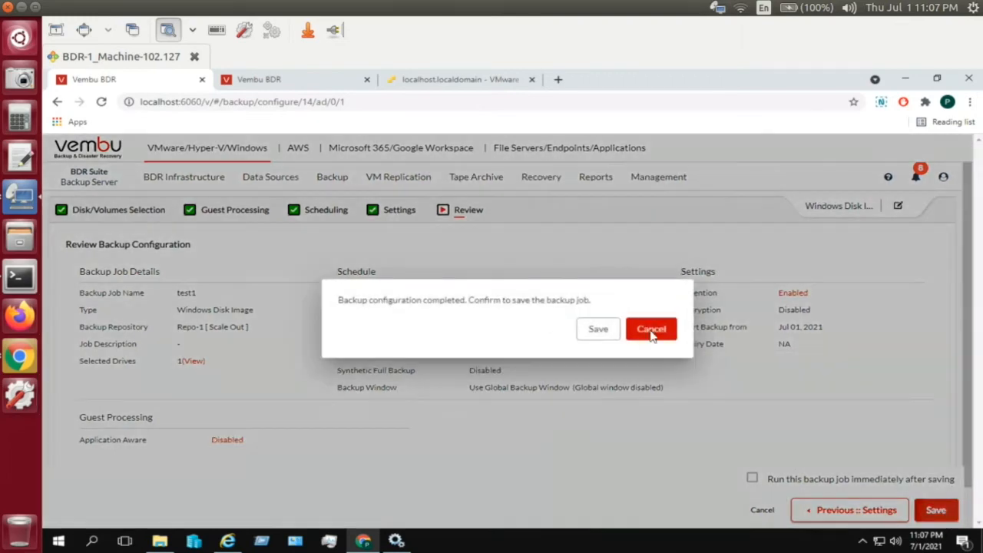
{"action": "left_click", "coordinate": [616, 252]}
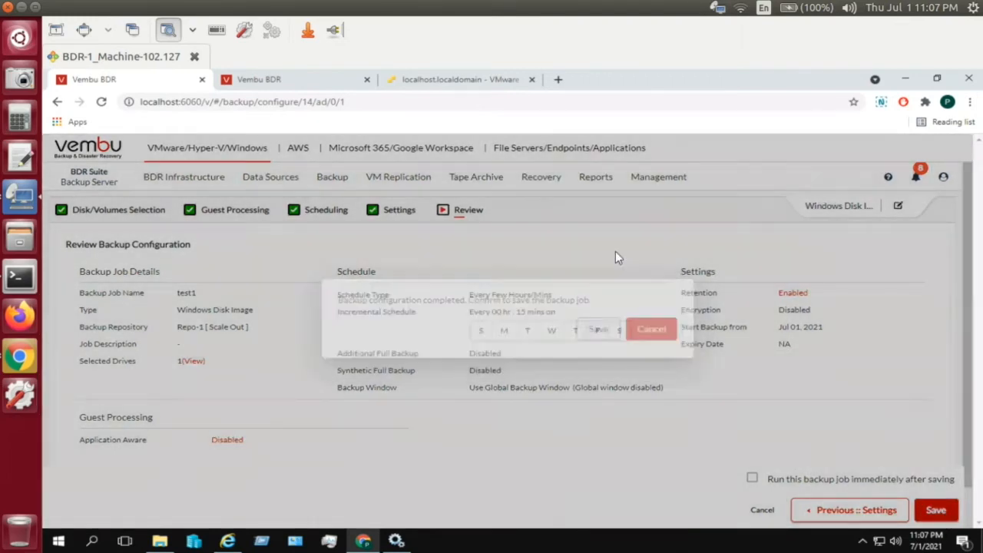
{"action": "mouse_move", "coordinate": [333, 183]}
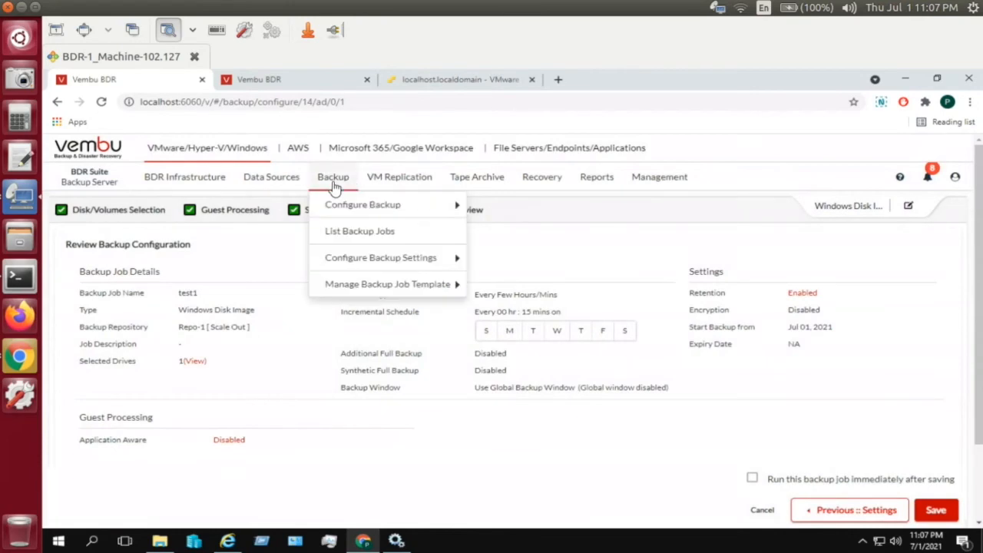
{"action": "left_click", "coordinate": [332, 232]}
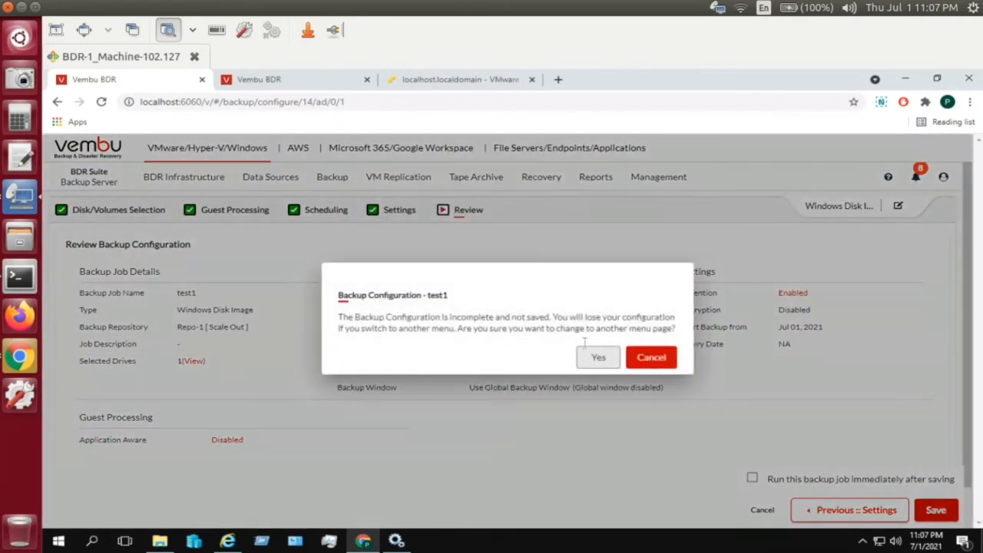
{"action": "left_click", "coordinate": [596, 358]}
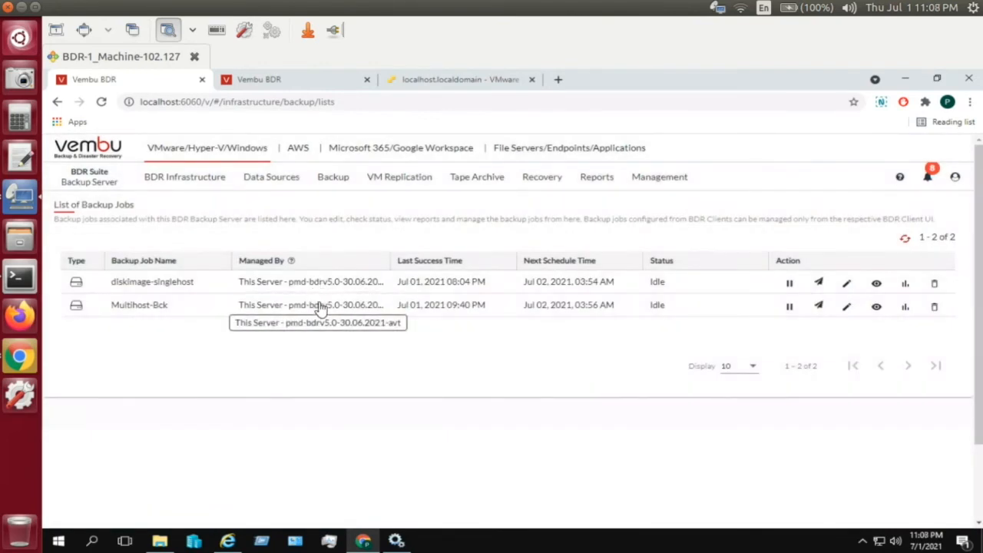
{"action": "left_click", "coordinate": [908, 287]}
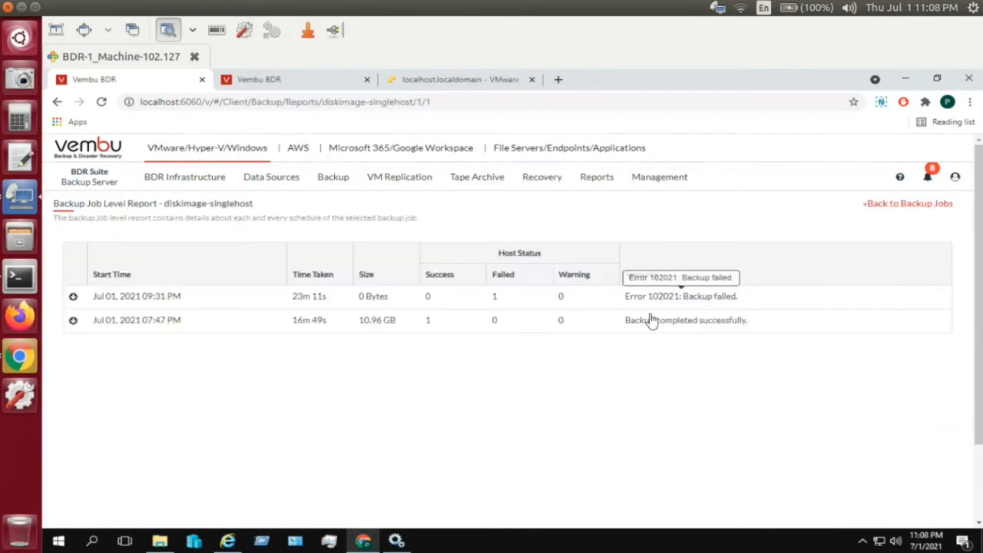
{"action": "left_click", "coordinate": [650, 320]}
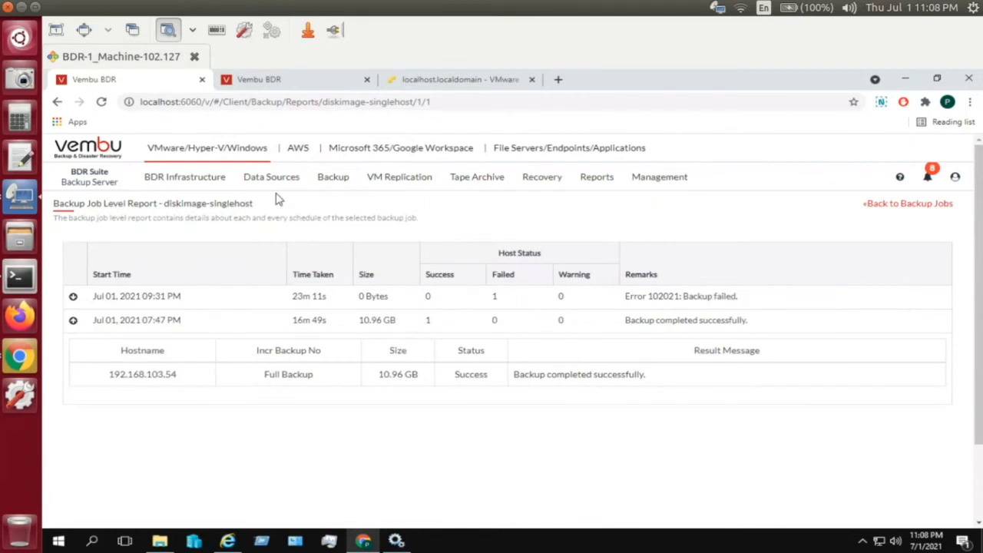
{"action": "mouse_move", "coordinate": [339, 173]}
{"action": "left_click", "coordinate": [345, 231]}
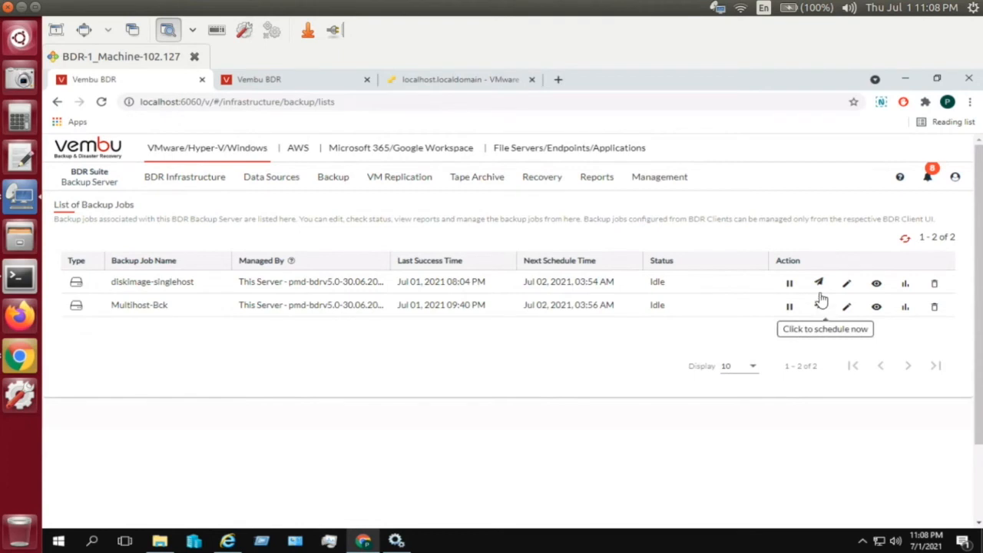
{"action": "left_click", "coordinate": [821, 307]}
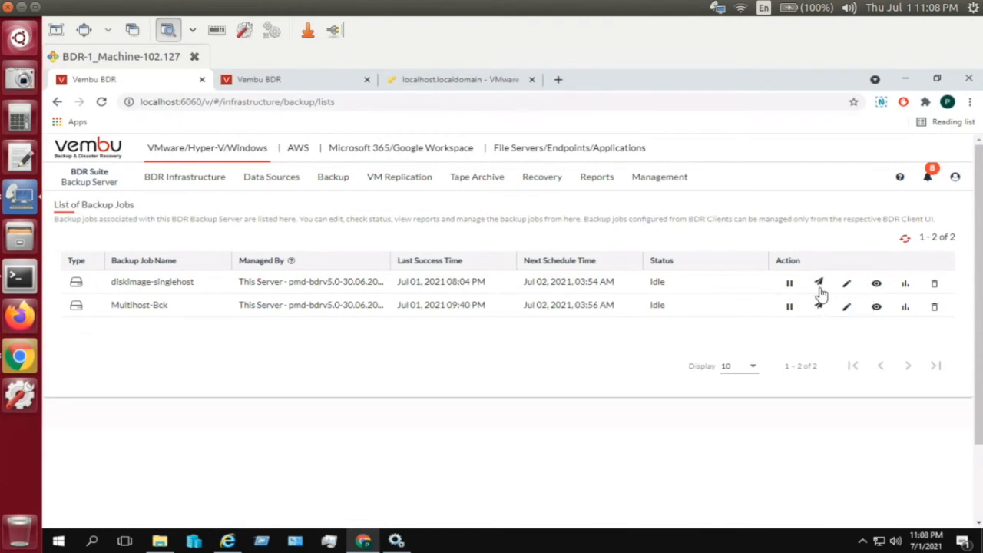
{"action": "left_click", "coordinate": [819, 284]}
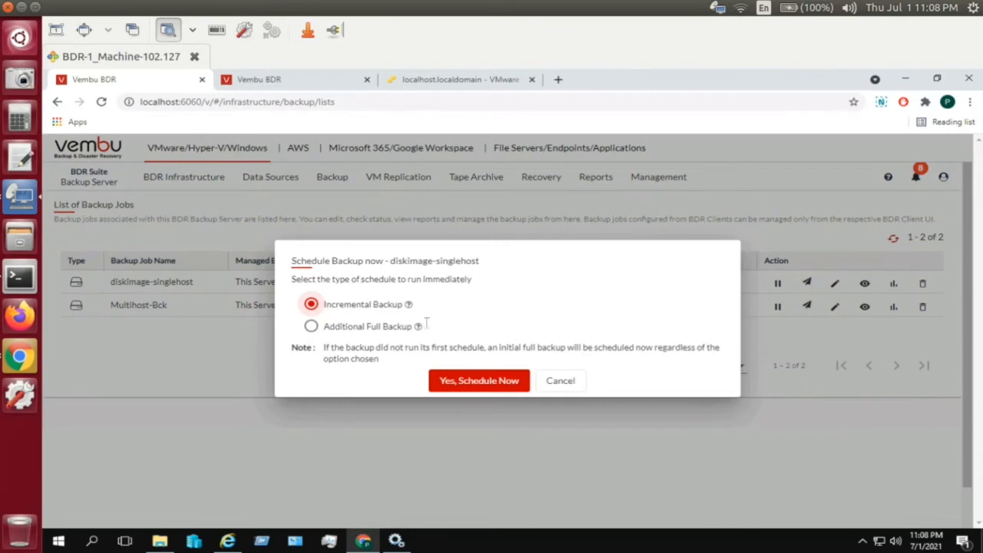
{"action": "left_click", "coordinate": [561, 381]}
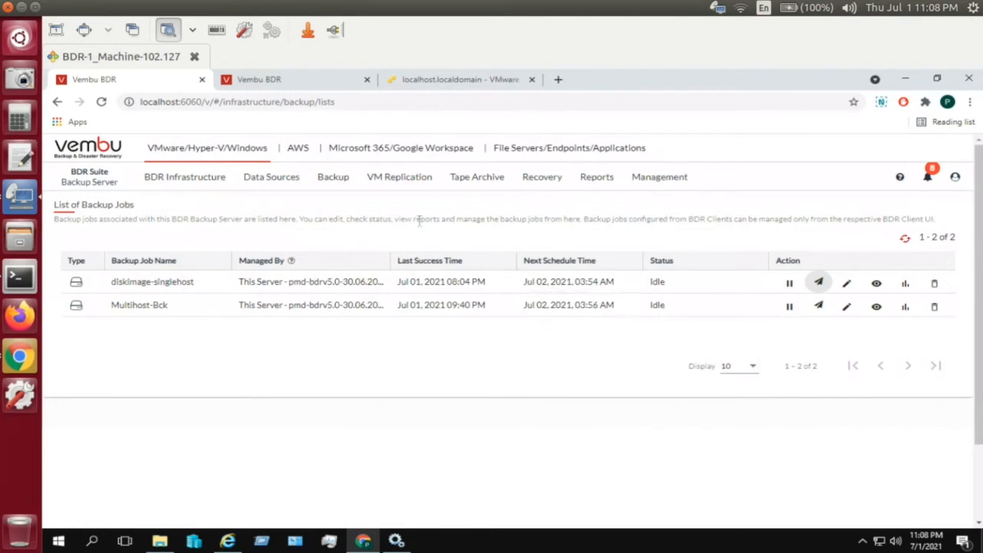
{"action": "left_click", "coordinate": [284, 81]}
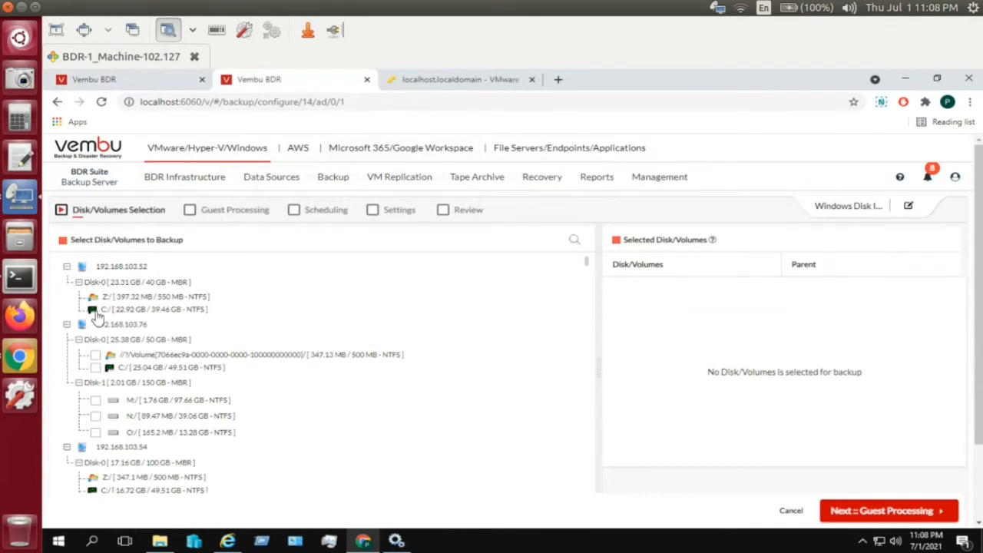
- Tick M:/ and Disk-0 of 192.168.103.76, dismiss the other-host volume error, and return to the jobs list
{"action": "left_click", "coordinate": [95, 401]}
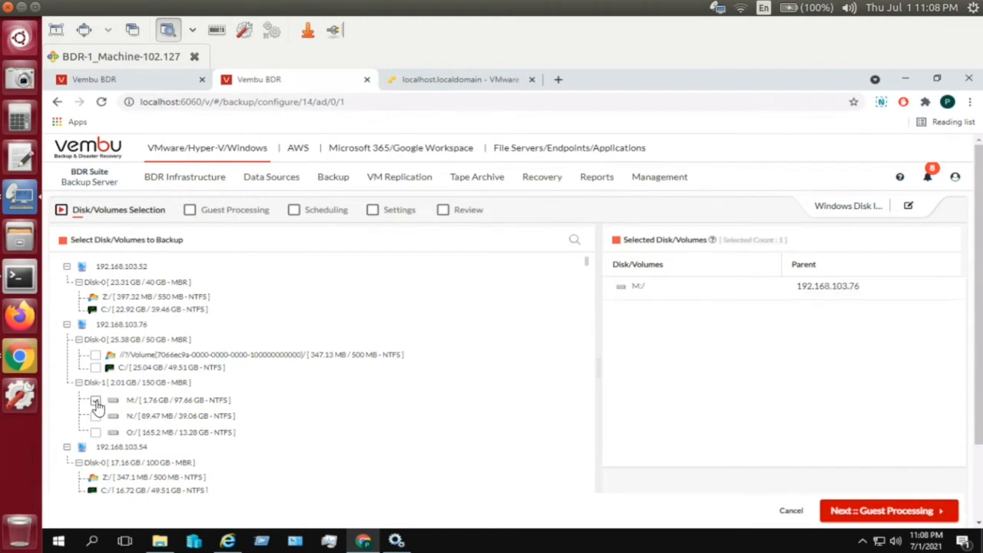
{"action": "left_click", "coordinate": [95, 358]}
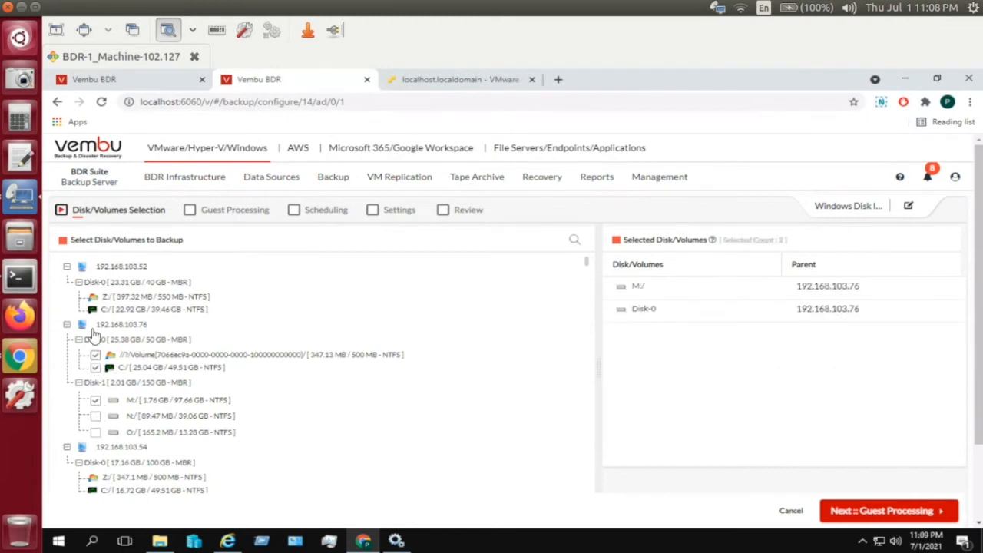
{"action": "left_click", "coordinate": [93, 307]}
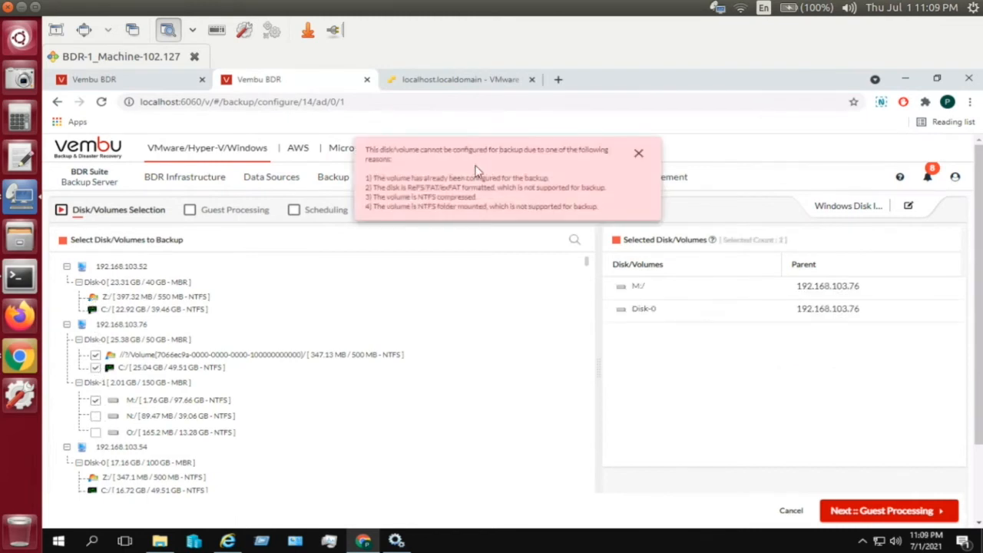
{"action": "left_click", "coordinate": [636, 154]}
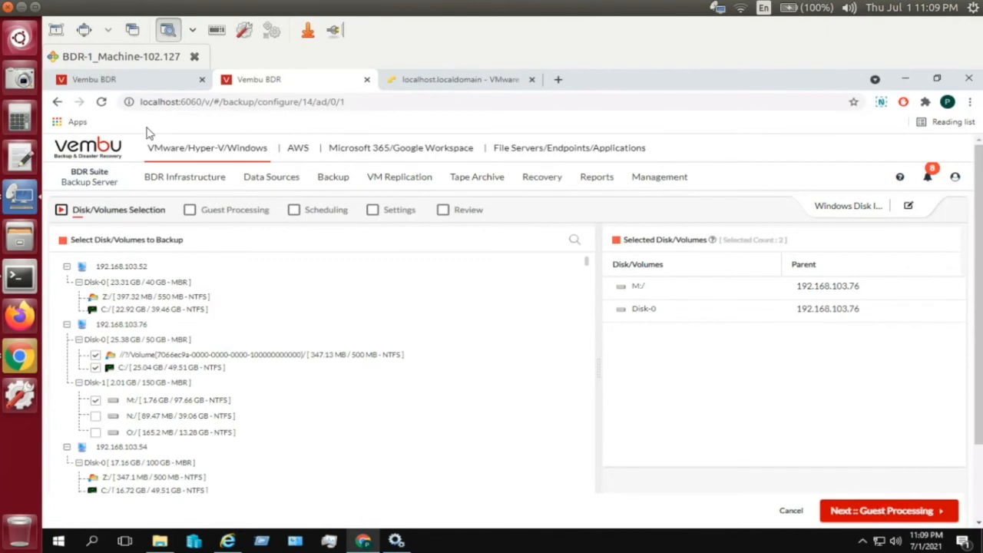
{"action": "left_click", "coordinate": [140, 78]}
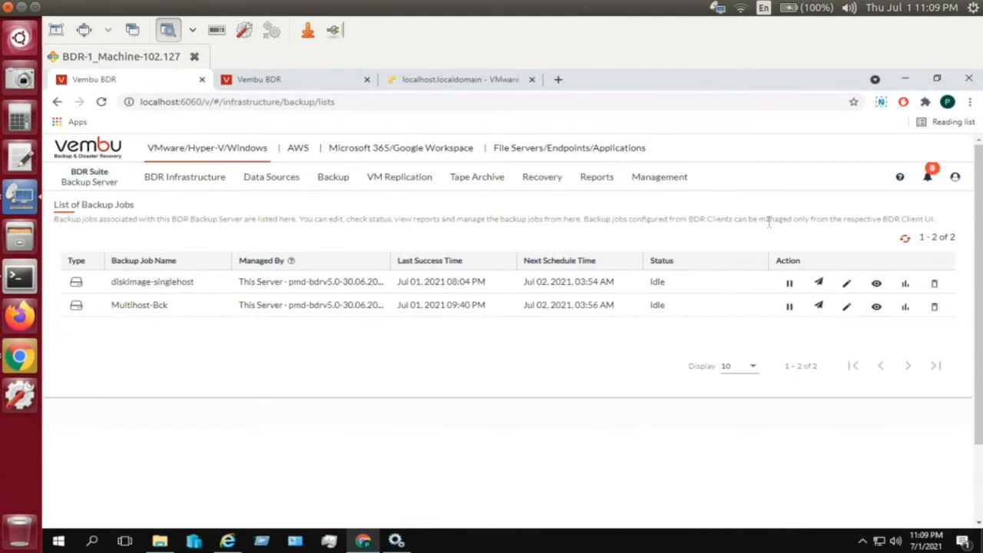
- Open Recovery > Restore Backup Data, then bring up the link menu for Data Compression Level
{"action": "mouse_move", "coordinate": [533, 188]}
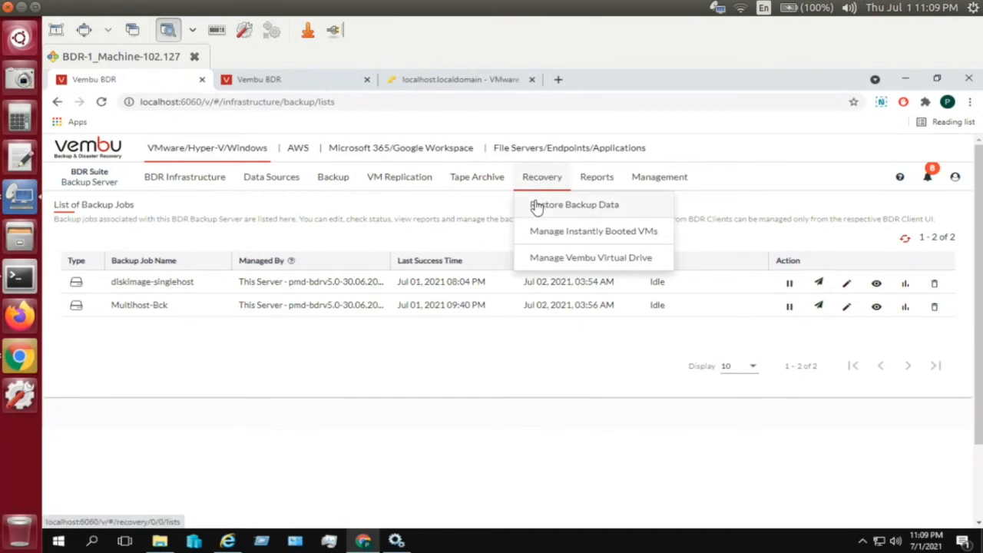
{"action": "left_click", "coordinate": [536, 206]}
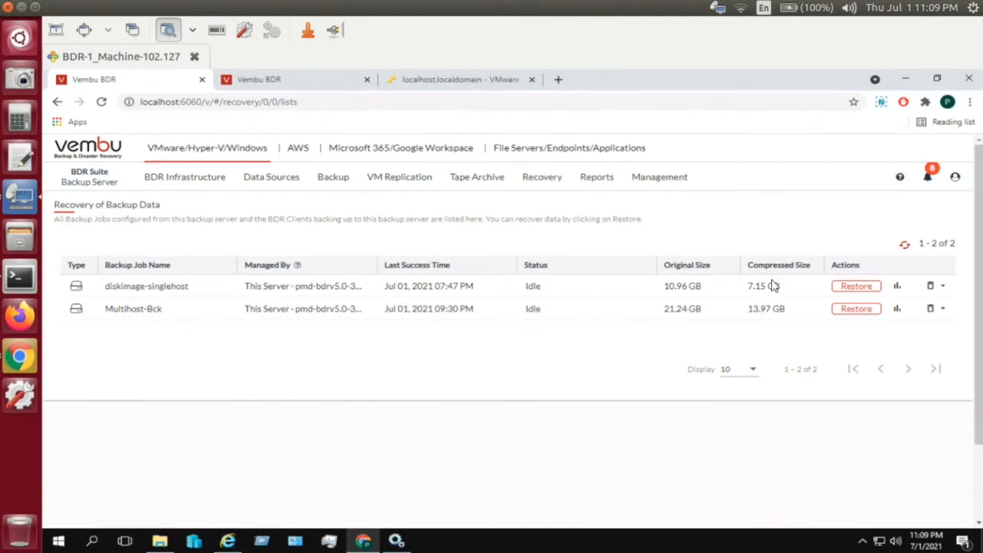
{"action": "mouse_move", "coordinate": [335, 191]}
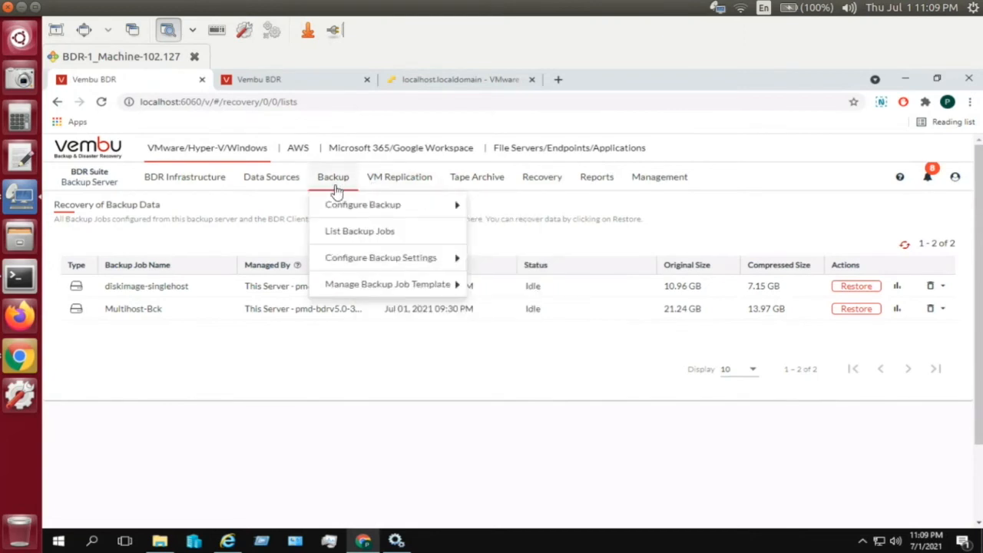
{"action": "mouse_move", "coordinate": [357, 262]}
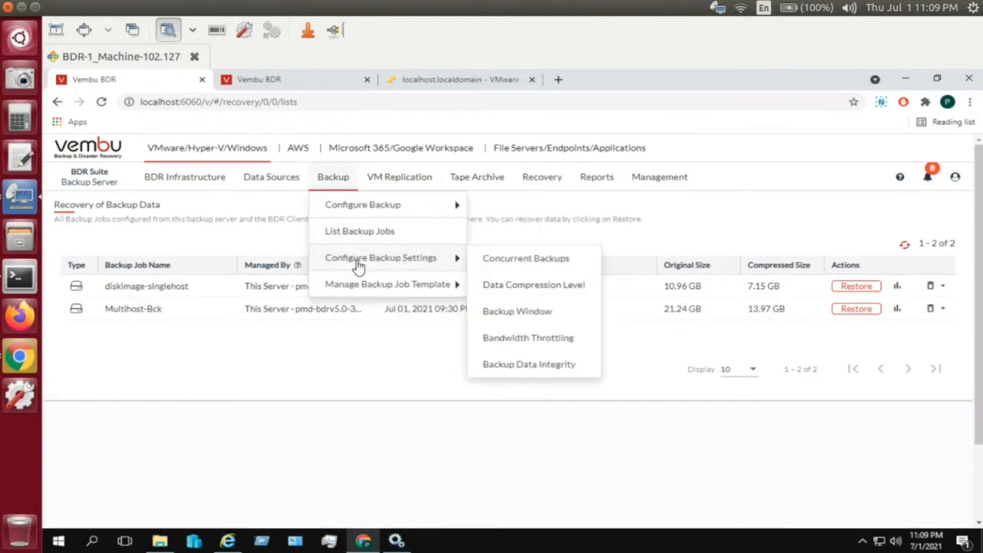
{"action": "right_click", "coordinate": [534, 292]}
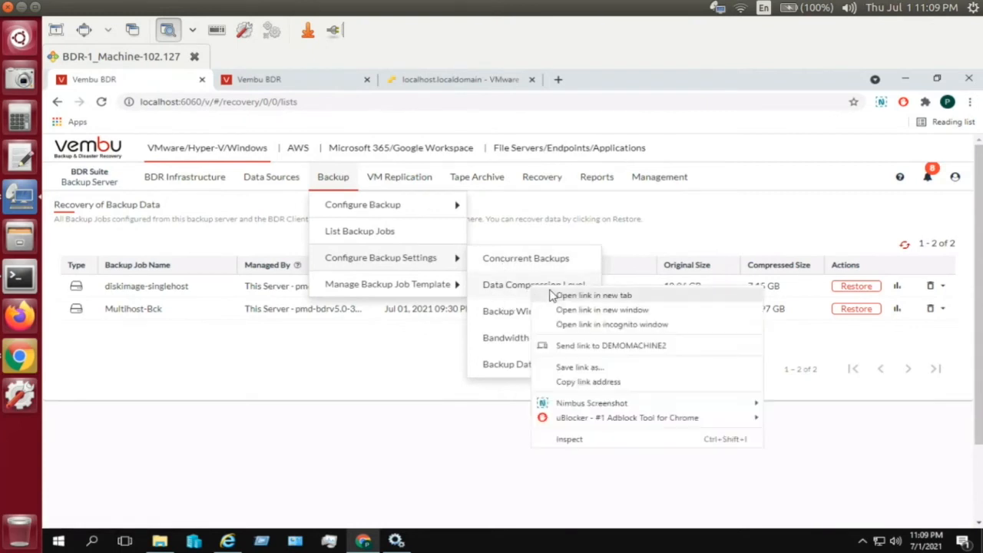
- Open Data Compression Level in a new tab and change compression from Low to Optimal
{"action": "left_click", "coordinate": [552, 295]}
{"action": "left_click", "coordinate": [298, 77]}
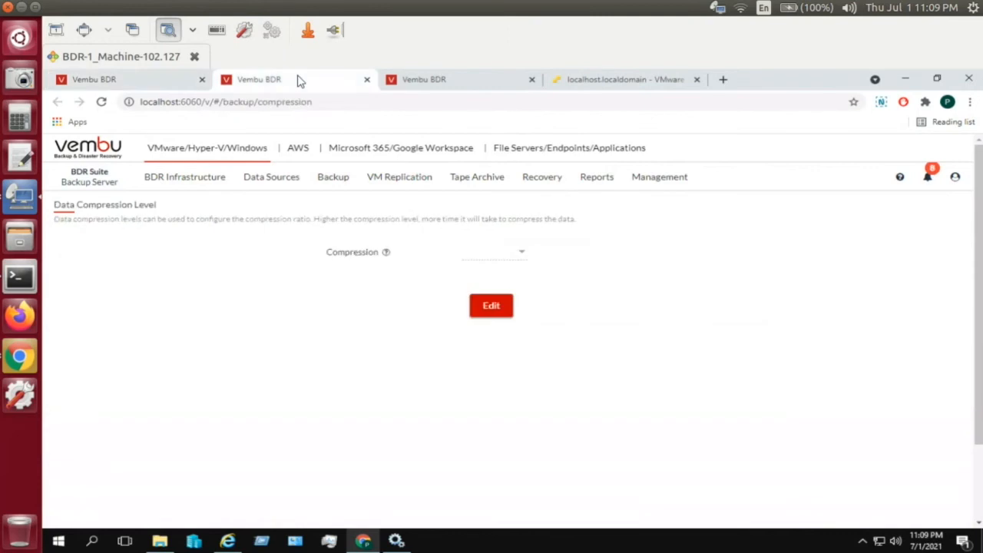
{"action": "left_click", "coordinate": [492, 318]}
{"action": "left_click", "coordinate": [523, 253]}
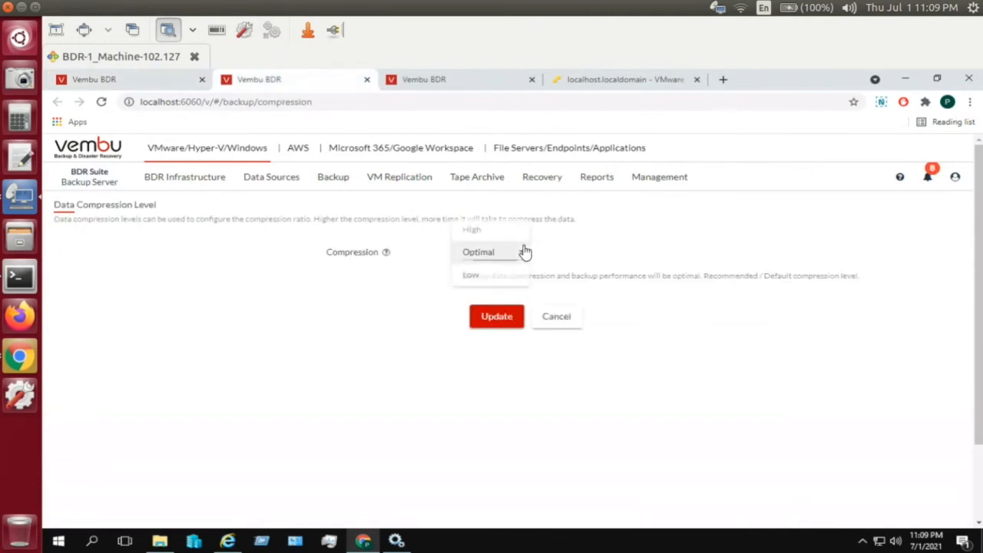
{"action": "left_click", "coordinate": [519, 230]}
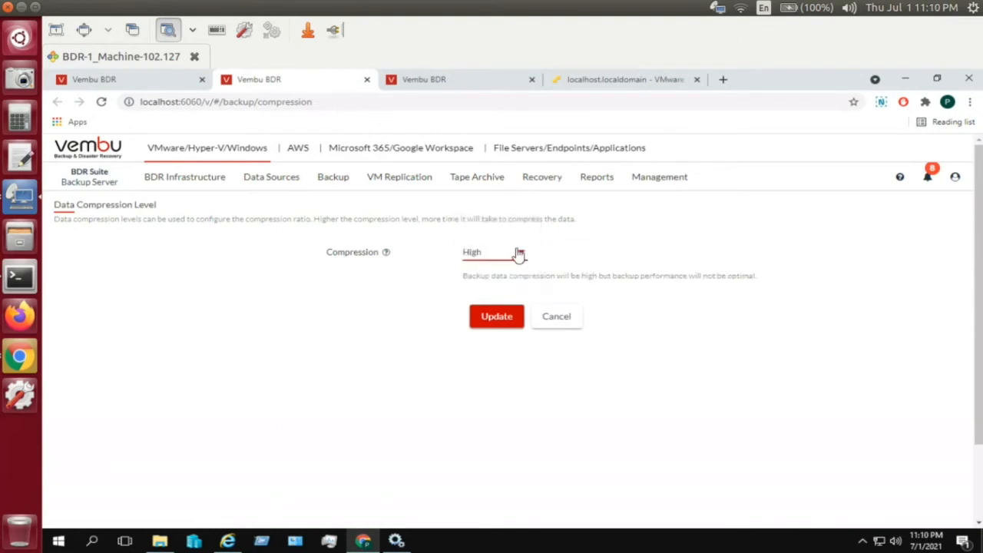
{"action": "left_click", "coordinate": [517, 254]}
{"action": "left_click", "coordinate": [489, 302]}
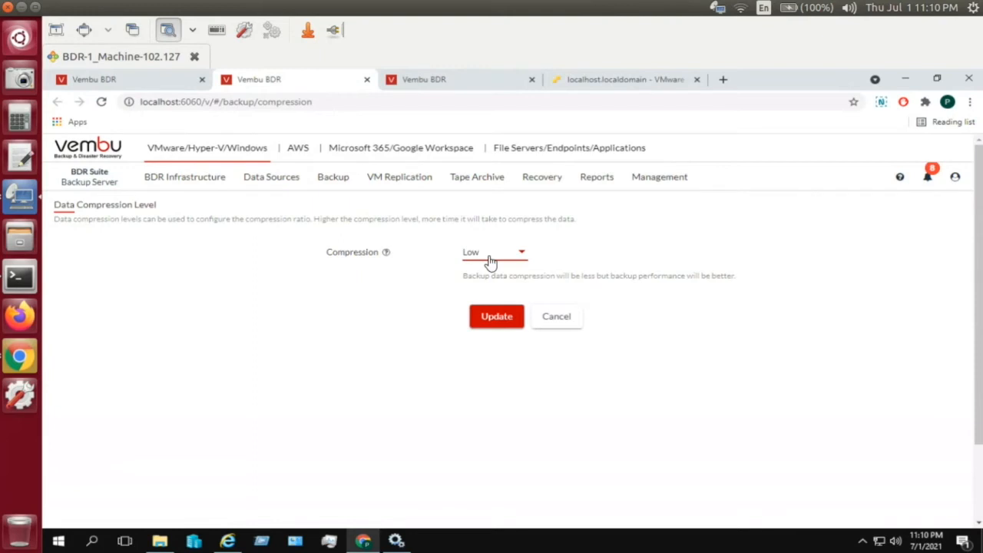
{"action": "left_click", "coordinate": [490, 262]}
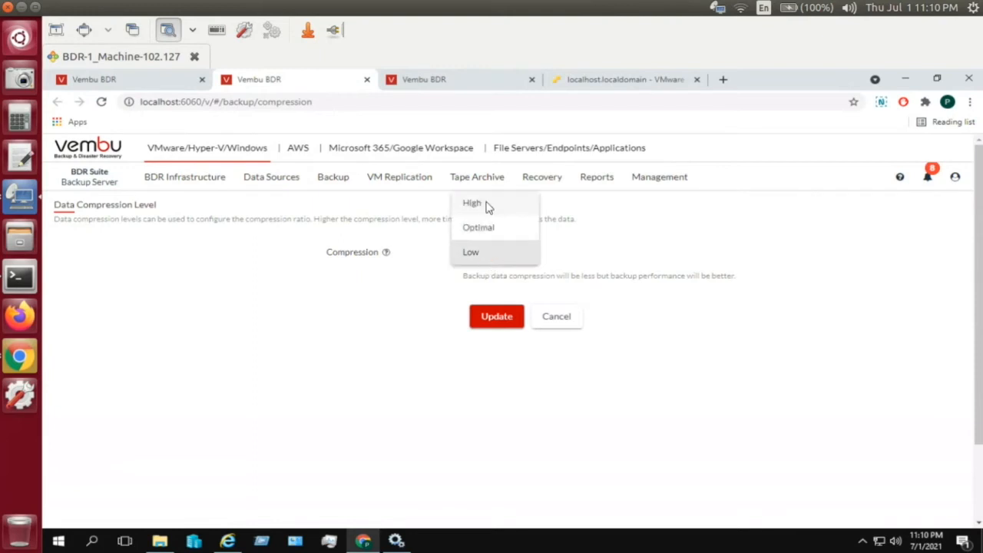
{"action": "left_click", "coordinate": [488, 206]}
{"action": "left_click", "coordinate": [512, 253]}
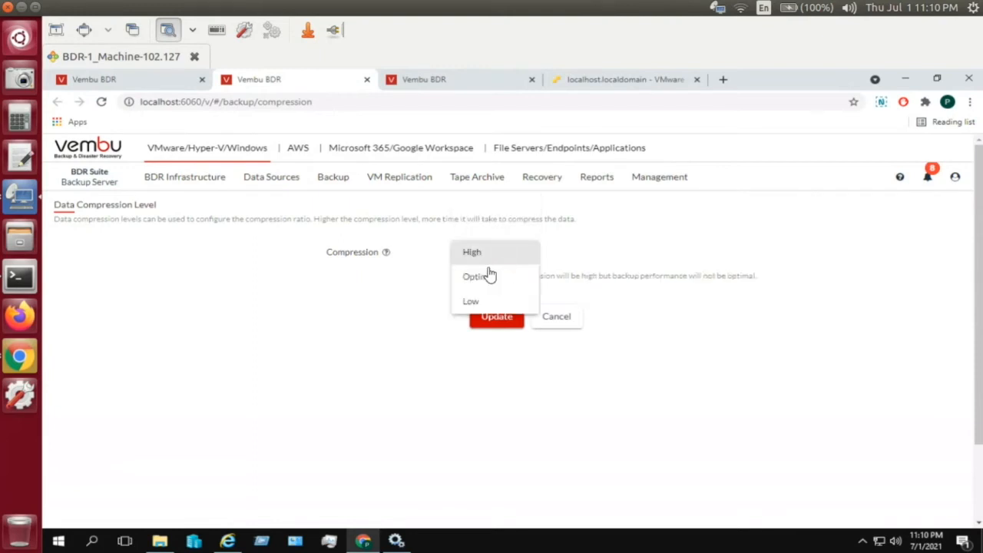
{"action": "left_click", "coordinate": [488, 274]}
{"action": "left_click", "coordinate": [489, 318]}
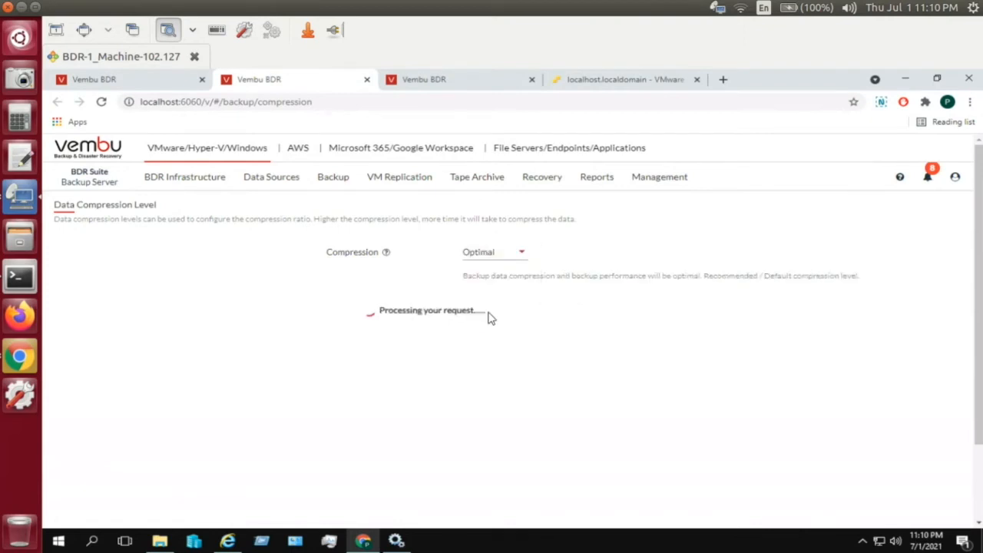
- Back on the recovery list, start an Instant Boot VM restore of Multihost-Bck from the Jul 01, 2021 09:30 PM point
{"action": "left_click", "coordinate": [367, 80]}
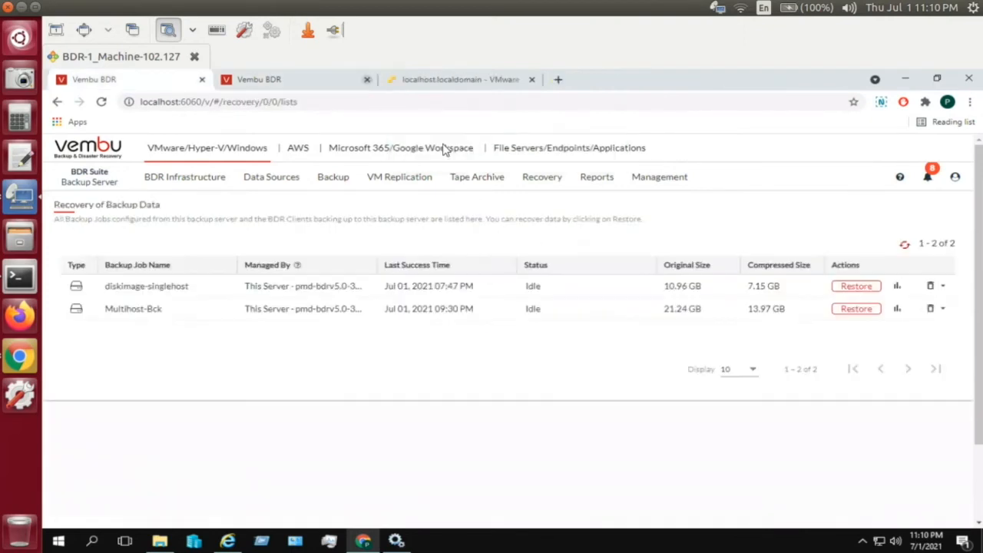
{"action": "left_click", "coordinate": [855, 310]}
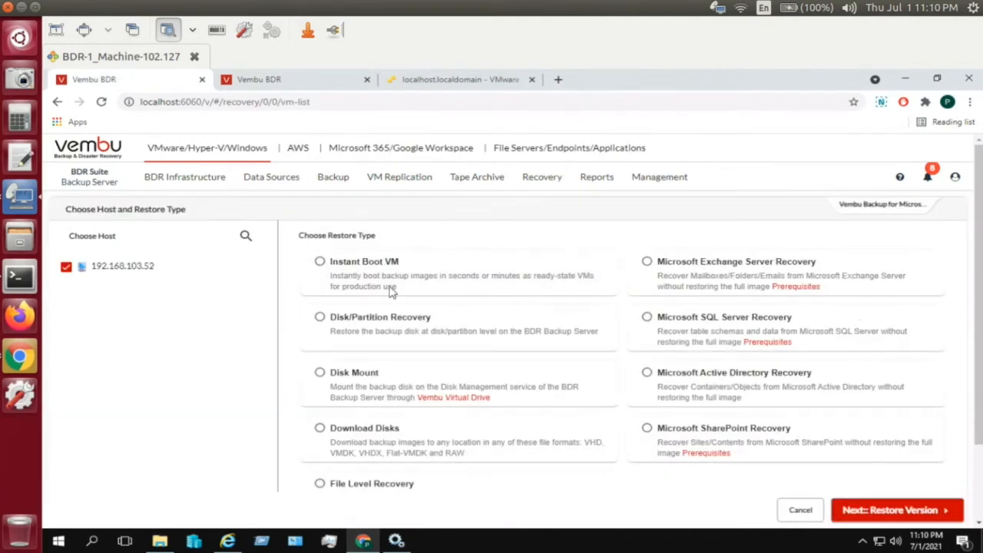
{"action": "left_click", "coordinate": [329, 264]}
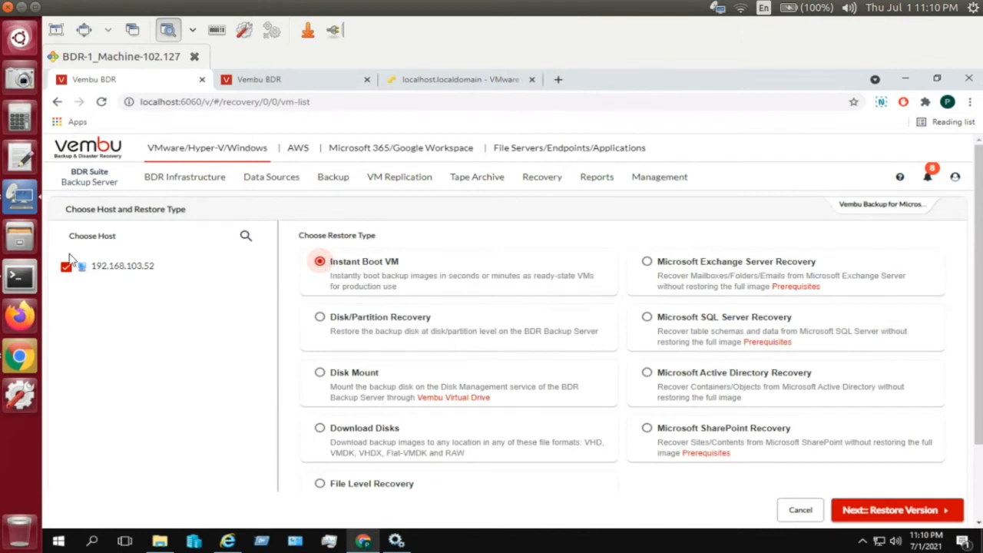
{"action": "left_click", "coordinate": [868, 516]}
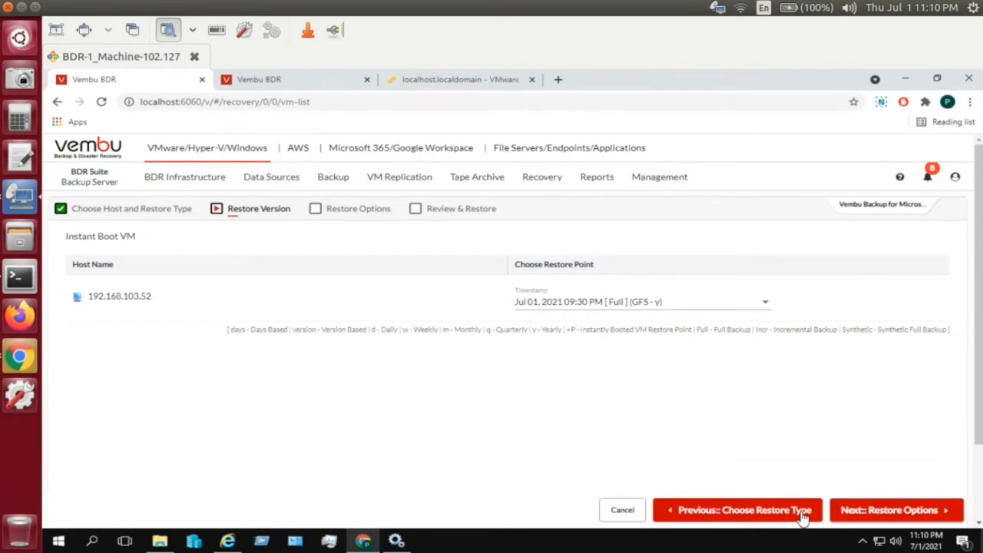
{"action": "left_click", "coordinate": [742, 310]}
{"action": "left_click", "coordinate": [739, 308]}
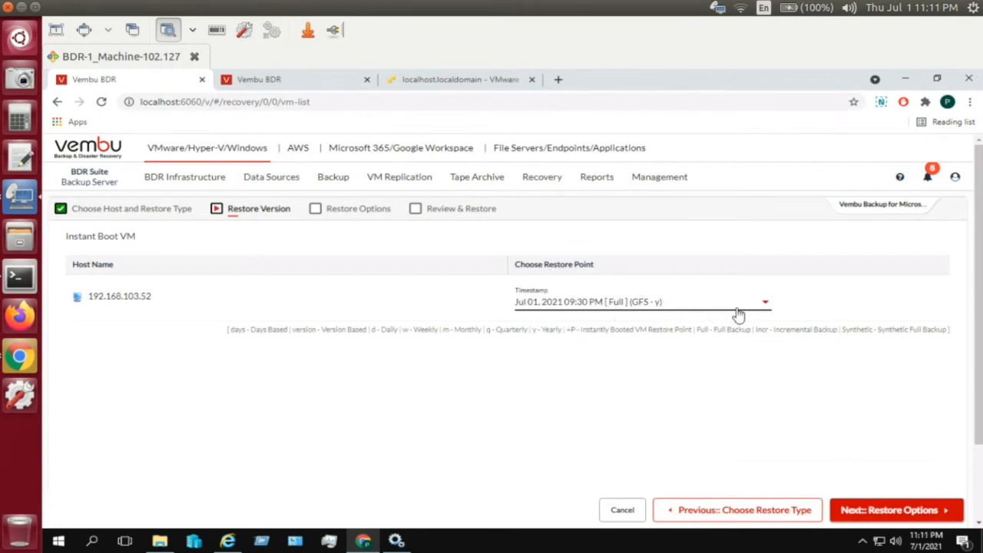
- Tick Disk0, keep VMware as target hypervisor after trying Hyper-V, and click into Target VM Name
{"action": "left_click", "coordinate": [864, 511]}
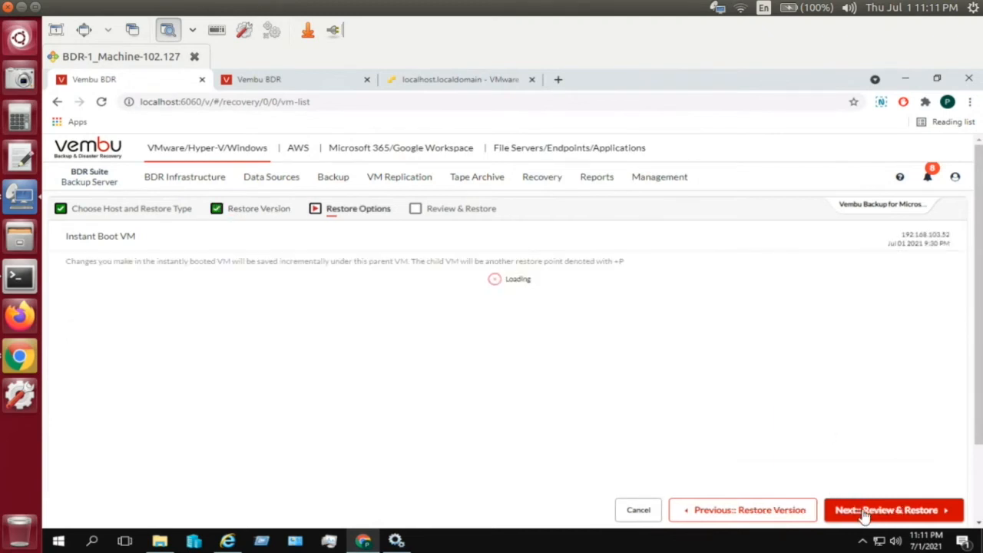
{"action": "left_click", "coordinate": [92, 316]}
{"action": "left_click", "coordinate": [103, 317]}
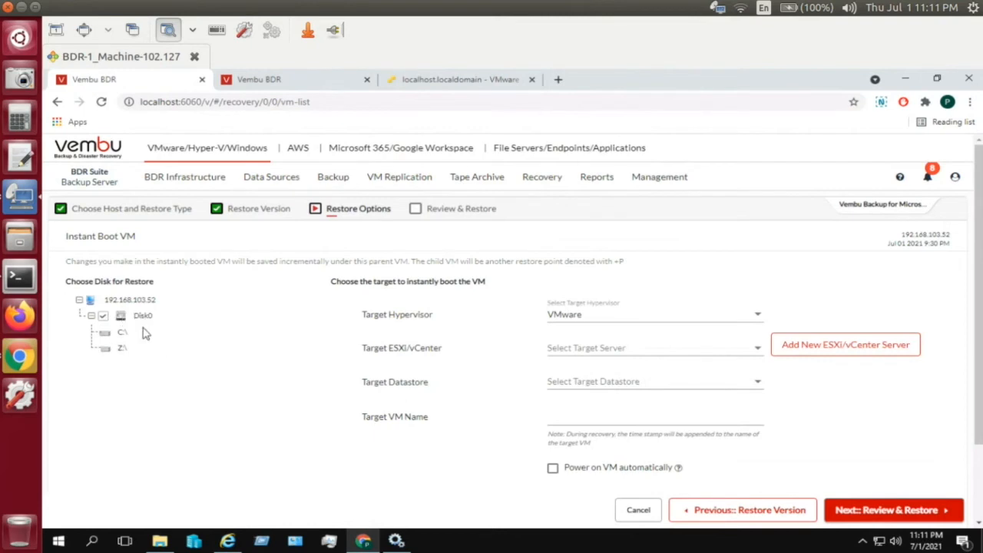
{"action": "left_click", "coordinate": [682, 323]}
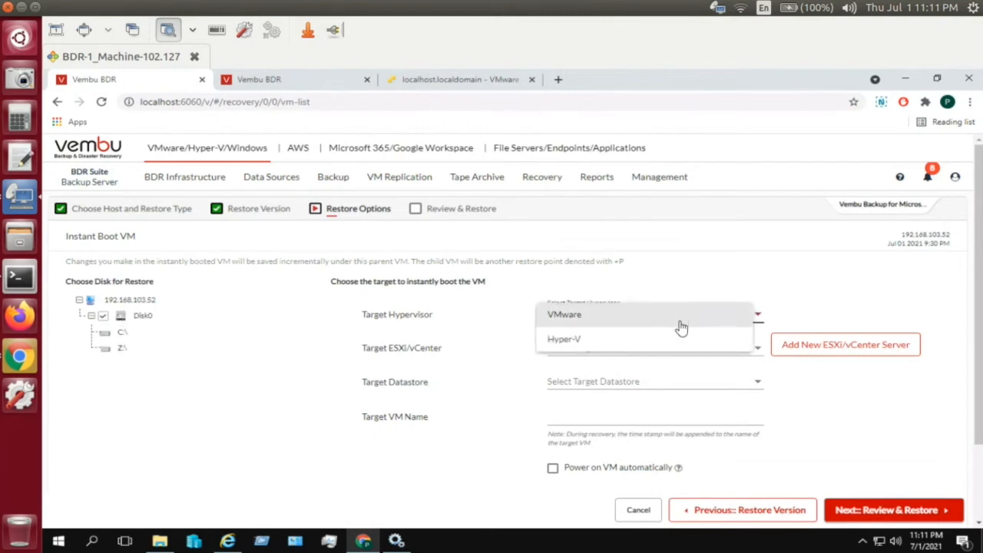
{"action": "left_click", "coordinate": [660, 339]}
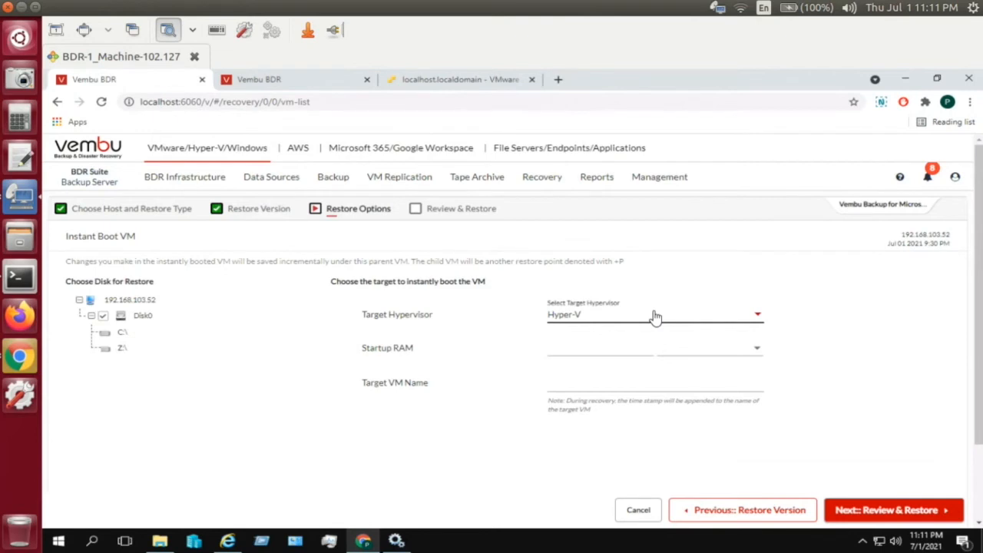
{"action": "left_click", "coordinate": [655, 316]}
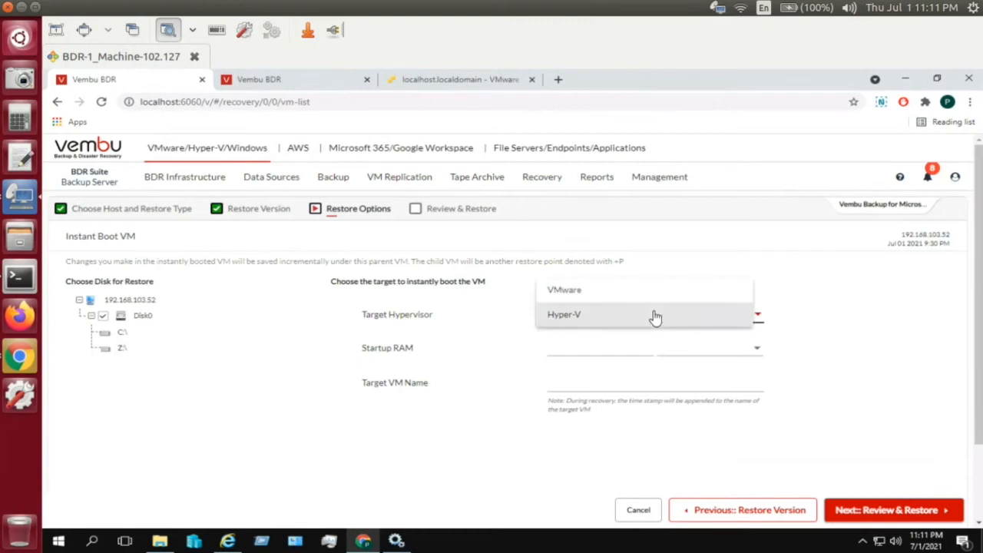
{"action": "left_click", "coordinate": [645, 302]}
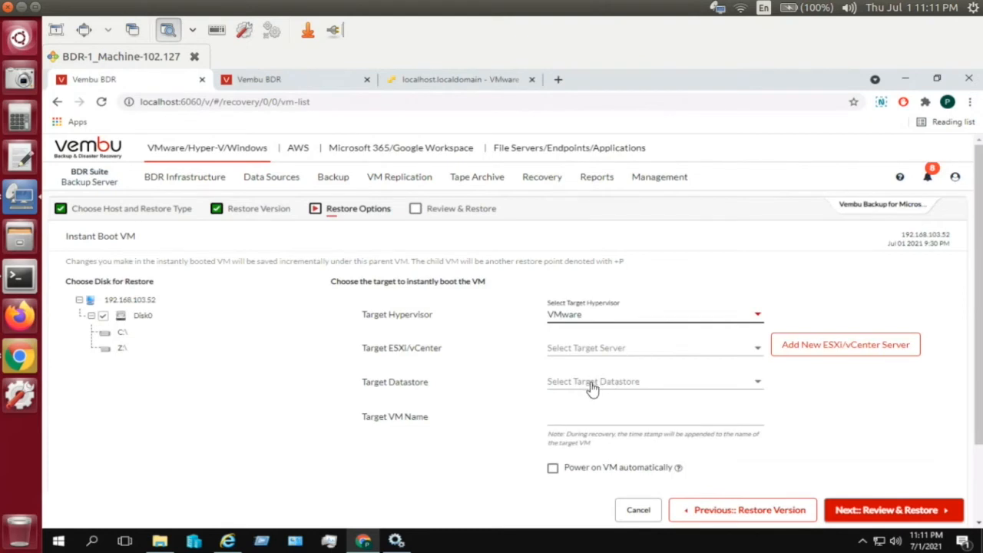
{"action": "left_click", "coordinate": [582, 411]}
- Return to restore types, try Disk/Partition Recovery and Disk Mount, then continue with Download Disks
{"action": "left_click", "coordinate": [722, 513]}
{"action": "left_click", "coordinate": [724, 511]}
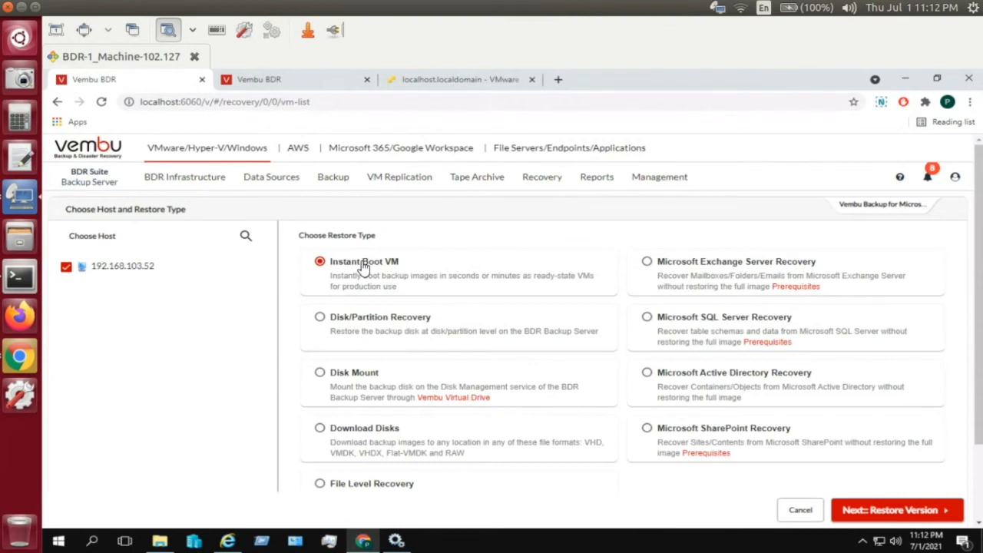
{"action": "left_click", "coordinate": [361, 318]}
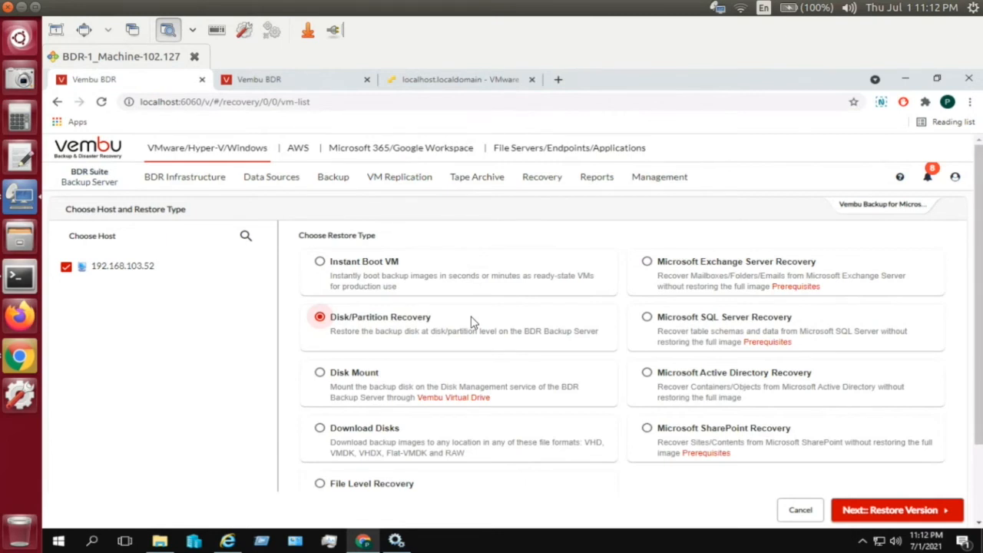
{"action": "left_click", "coordinate": [375, 375]}
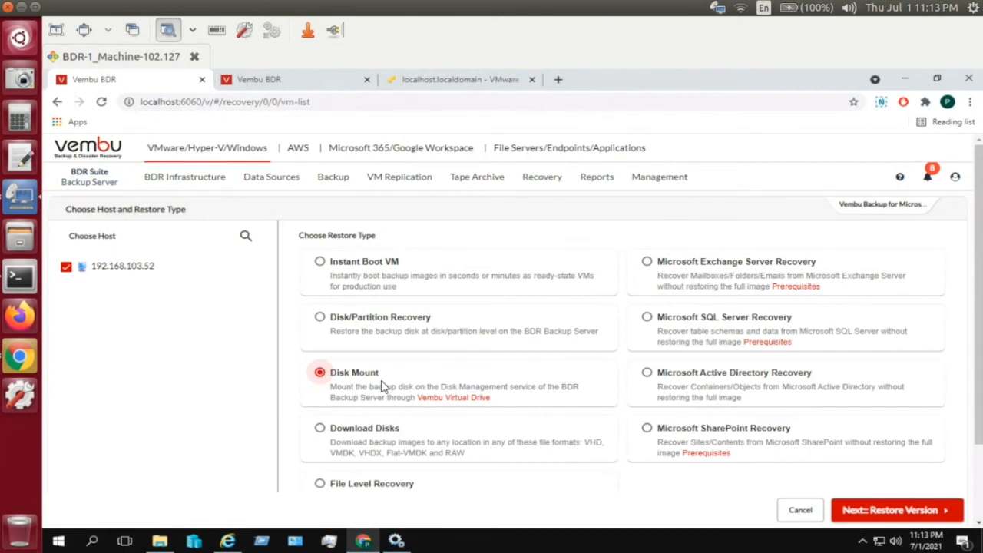
{"action": "left_click", "coordinate": [364, 432]}
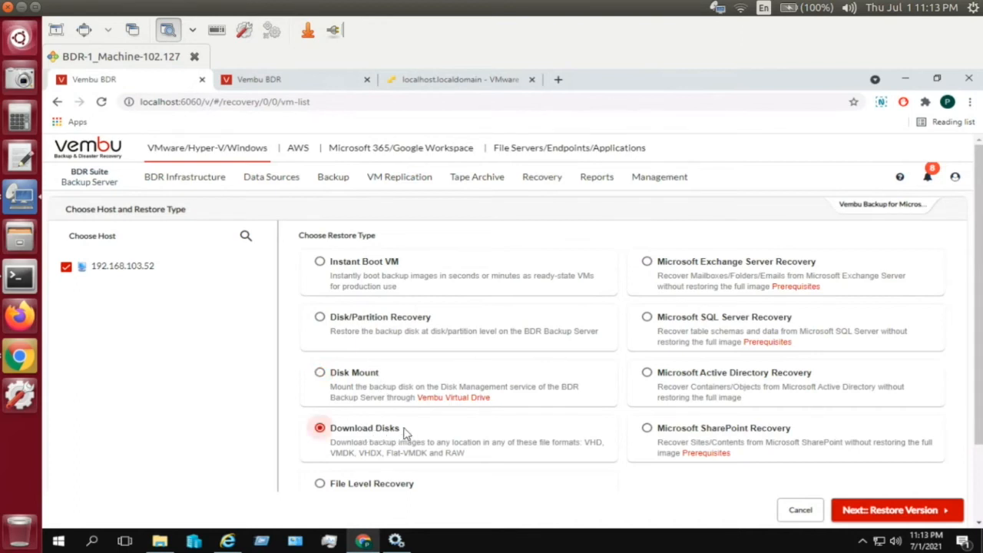
{"action": "left_click", "coordinate": [859, 509]}
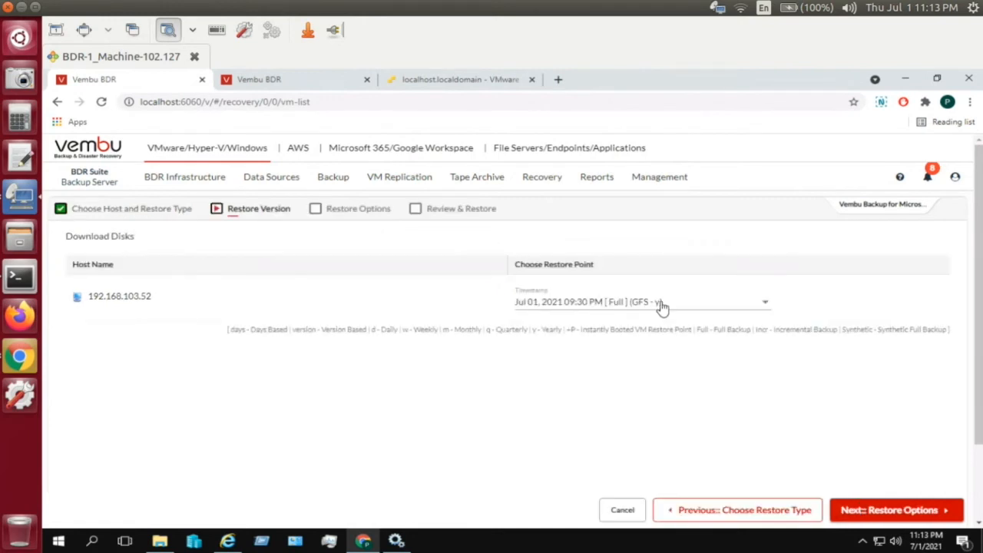
- Pick the Jul 01, 2021 09:30 PM point, tick Disk0, and set the download format to VHD
{"action": "left_click", "coordinate": [663, 307]}
{"action": "left_click", "coordinate": [663, 304]}
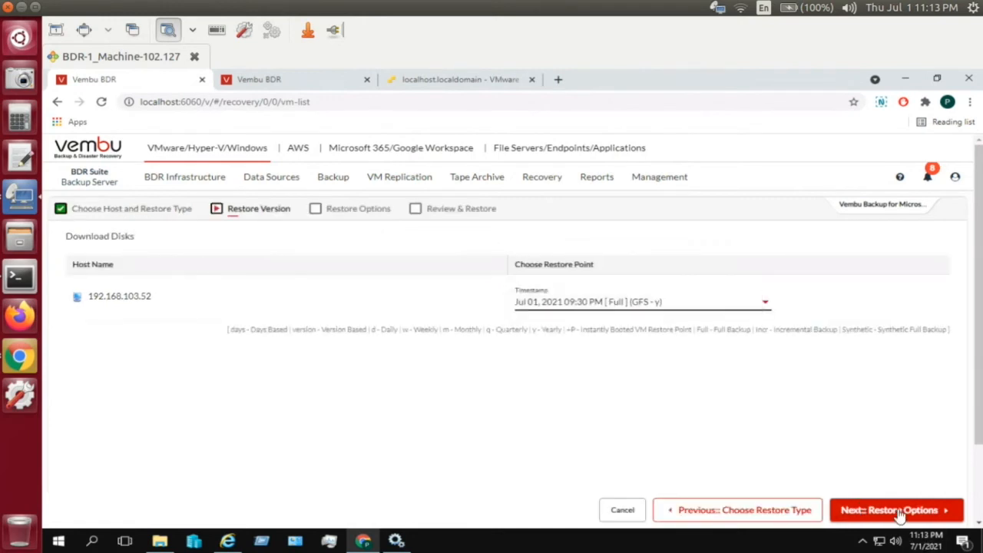
{"action": "left_click", "coordinate": [901, 511]}
{"action": "left_click", "coordinate": [104, 292]}
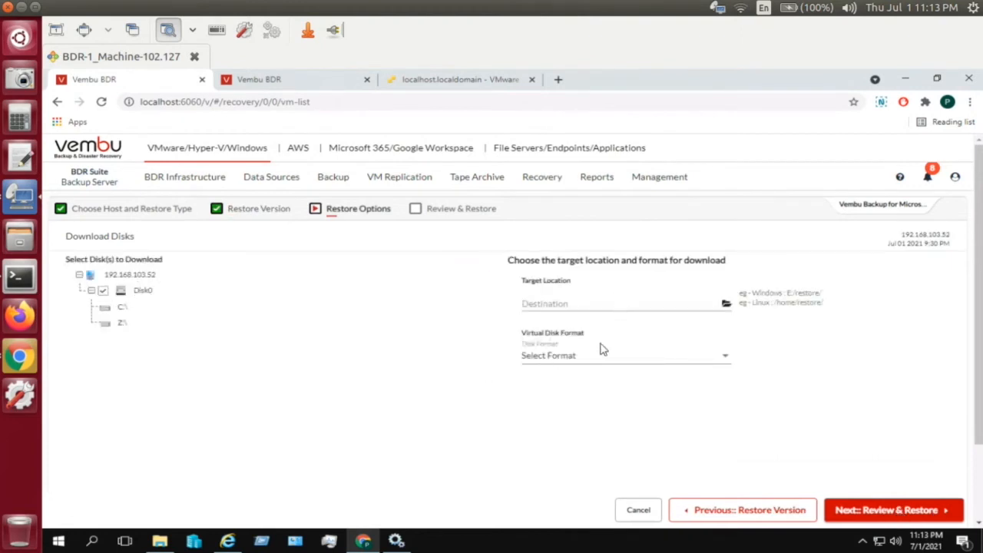
{"action": "left_click", "coordinate": [588, 367]}
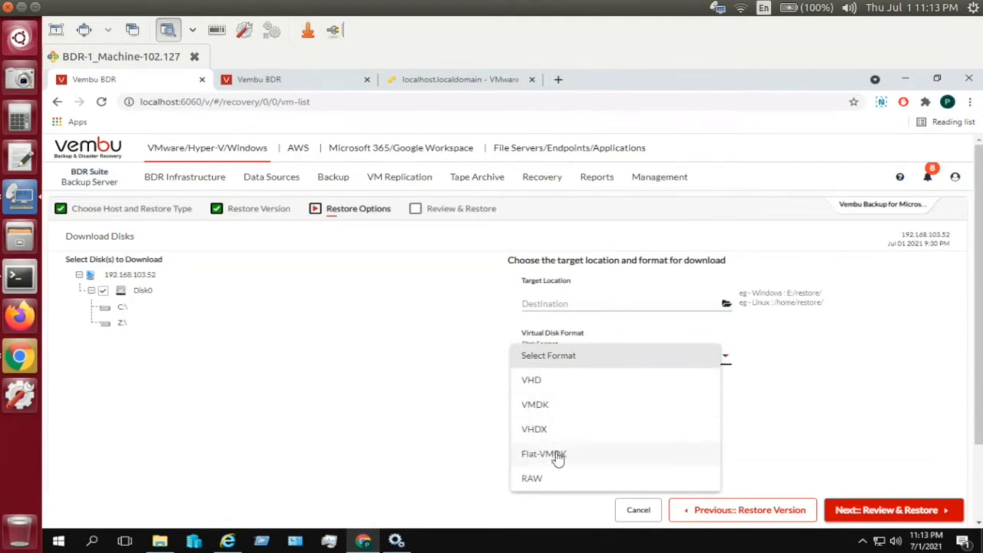
{"action": "left_click", "coordinate": [434, 414]}
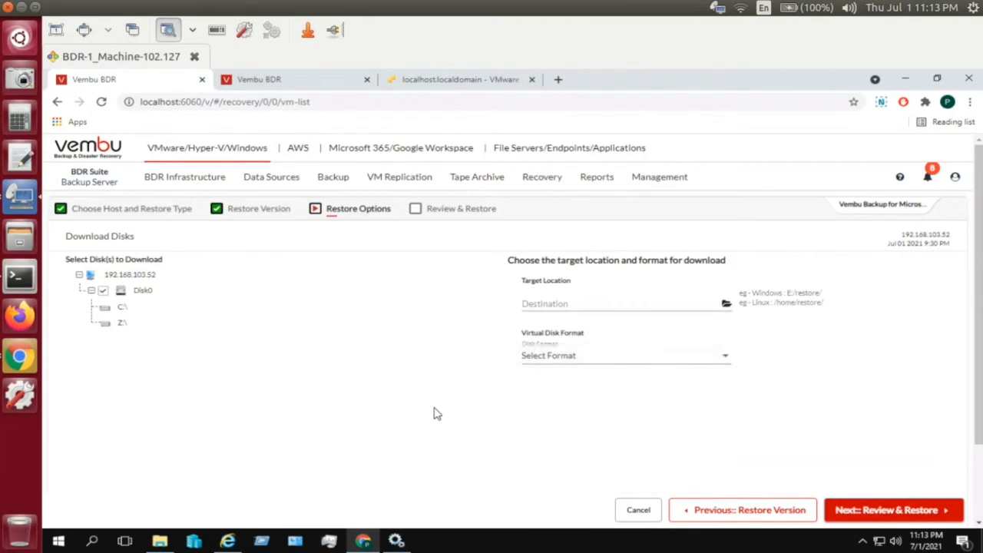
{"action": "left_click", "coordinate": [580, 361]}
{"action": "left_click", "coordinate": [571, 387]}
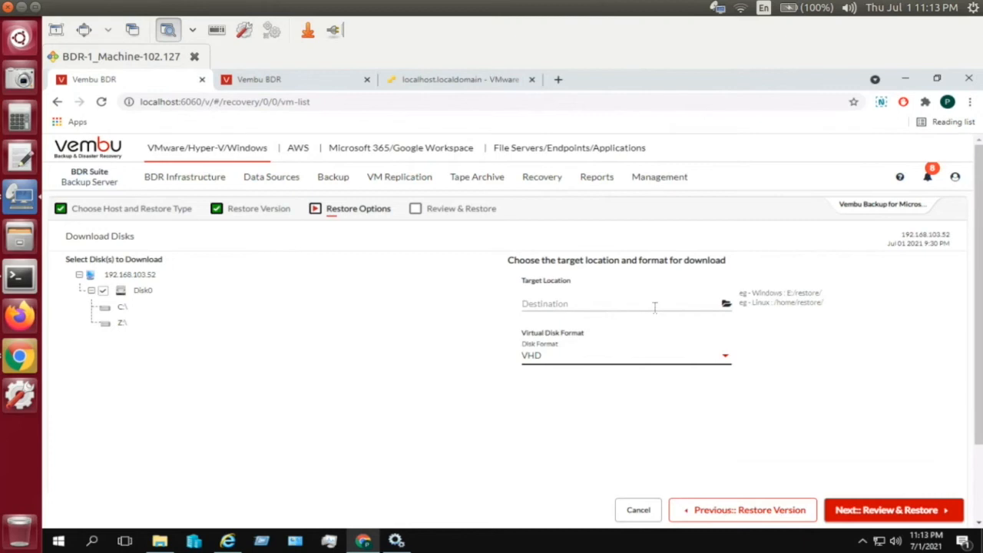
- Go back to the restore types and select File Level Recovery
{"action": "left_click", "coordinate": [717, 515]}
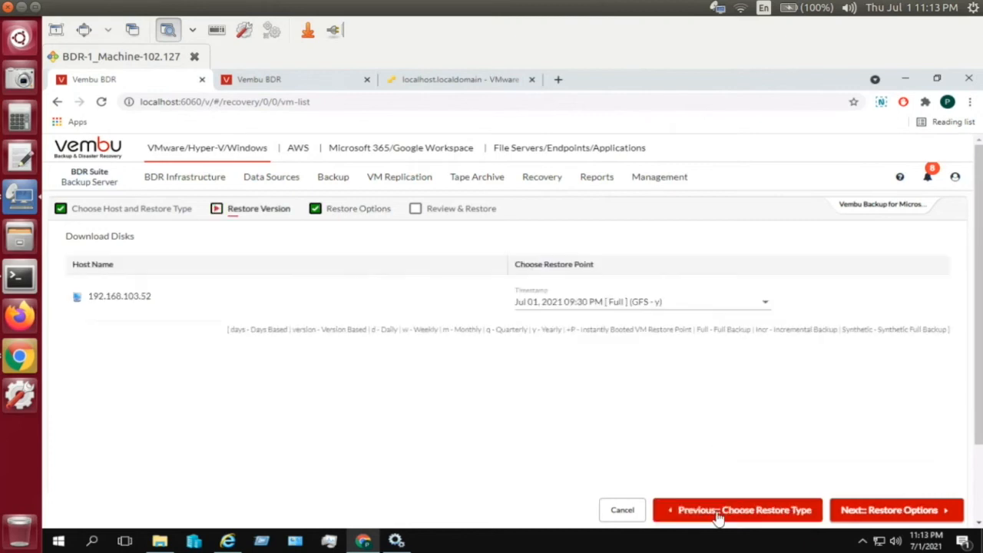
{"action": "left_click", "coordinate": [718, 515]}
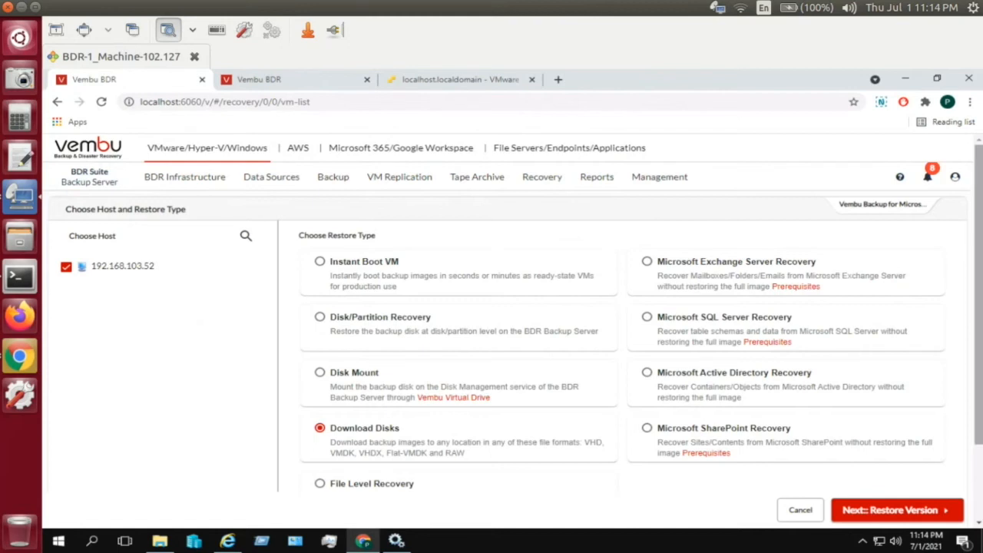
{"action": "scroll", "coordinate": [978, 307], "scroll_direction": "down", "scroll_amount": 2}
{"action": "left_click", "coordinate": [388, 432]}
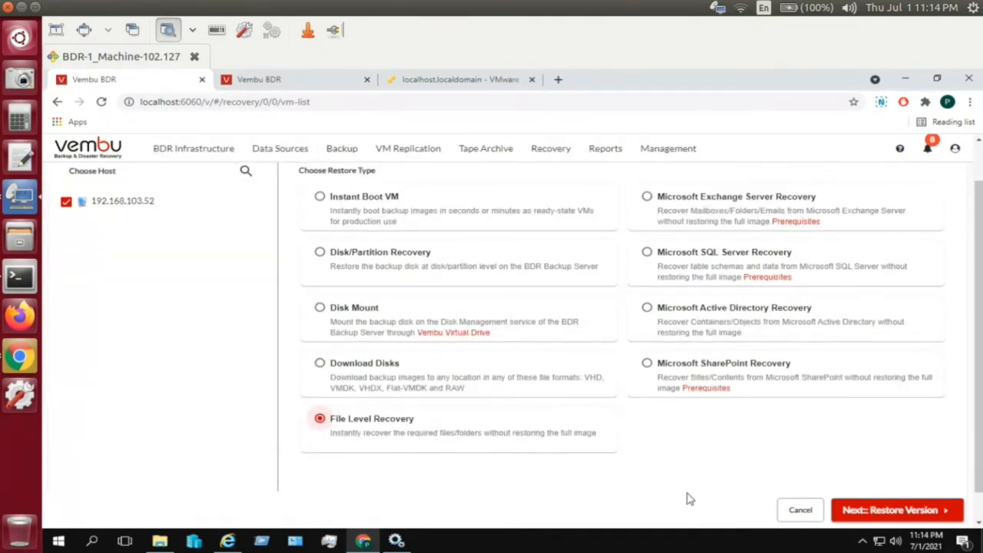
- Choose the Jul 01, 2021 09:30 PM Full restore point for File Level Recovery
{"action": "left_click", "coordinate": [901, 513]}
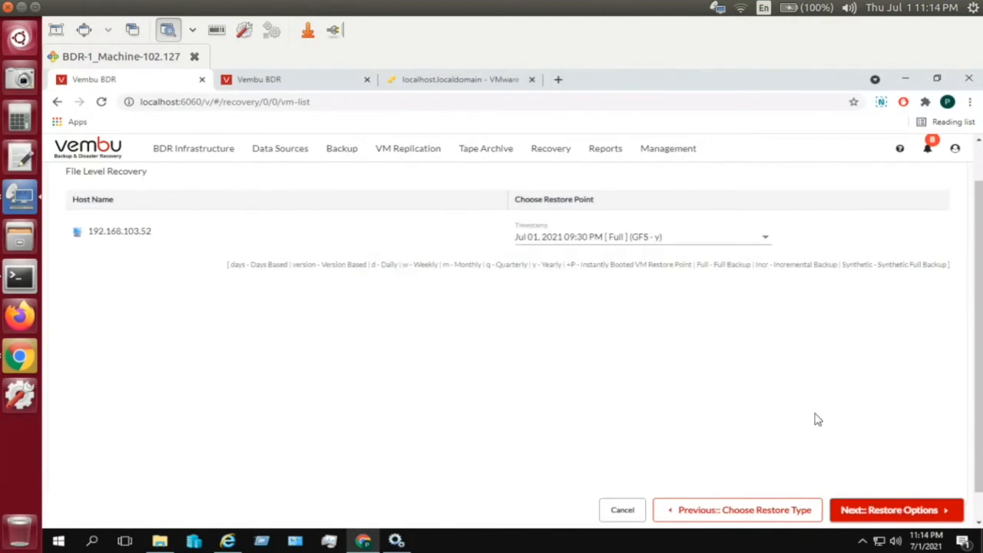
{"action": "left_click", "coordinate": [710, 251]}
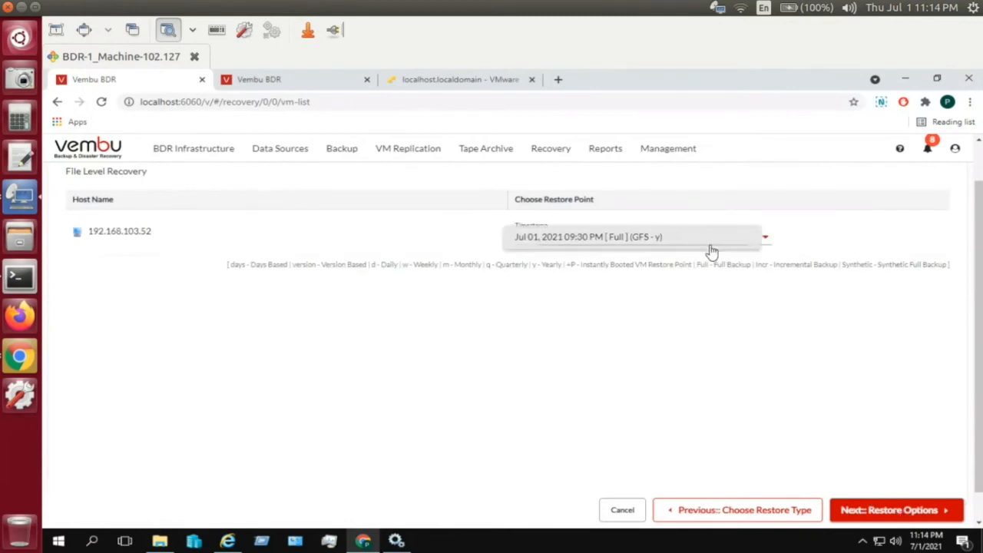
{"action": "left_click", "coordinate": [710, 249]}
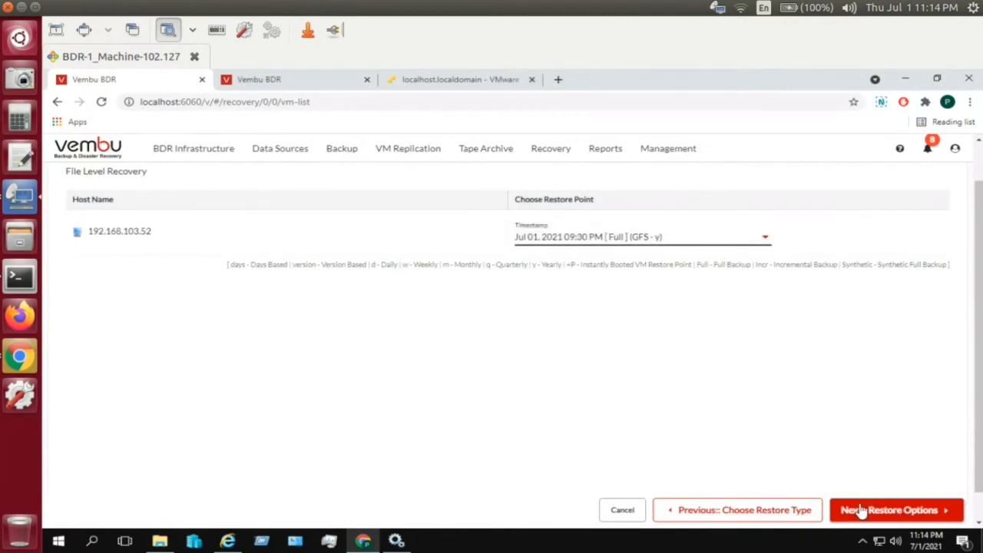
{"action": "left_click", "coordinate": [862, 512]}
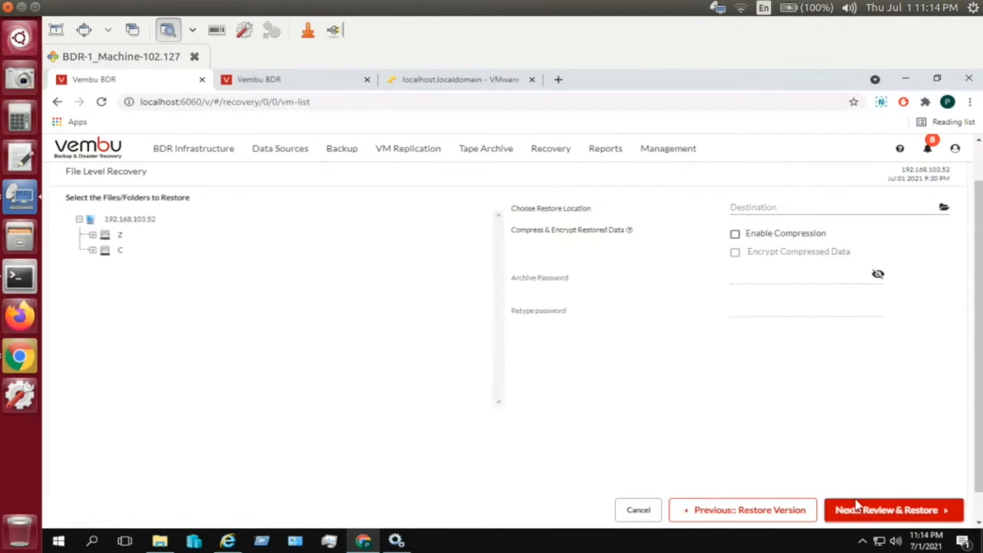
- Under the C drive's Recovery folder, tick swapfile.sys and enable compression
{"action": "left_click", "coordinate": [93, 251]}
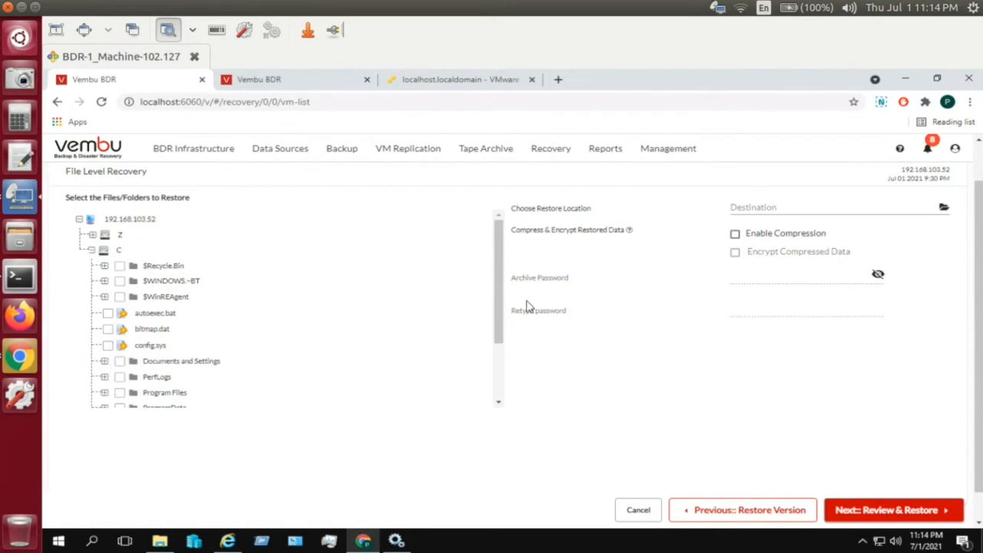
{"action": "left_click_drag", "start_coordinate": [499, 305], "coordinate": [498, 351]}
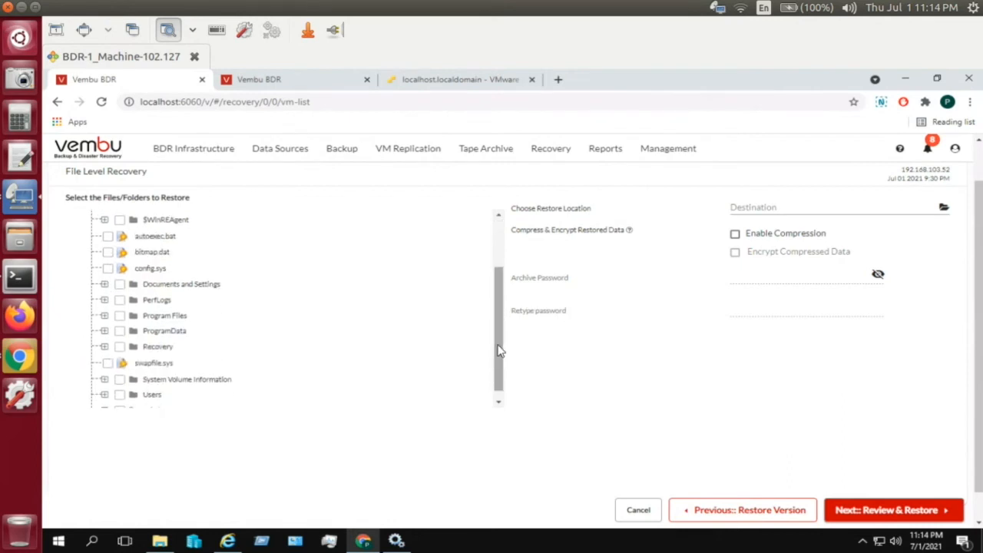
{"action": "left_click", "coordinate": [104, 348]}
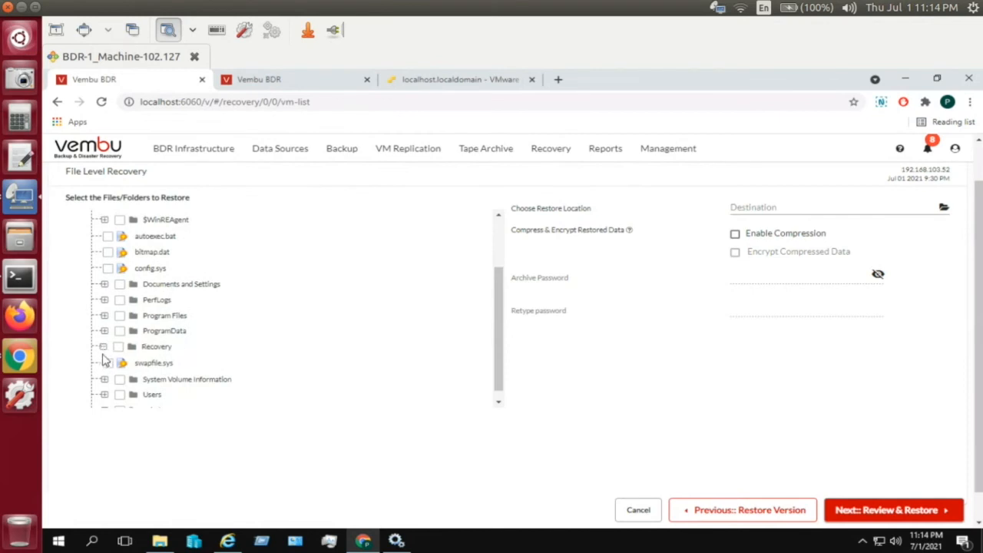
{"action": "left_click", "coordinate": [119, 348]}
{"action": "left_click", "coordinate": [119, 347]}
{"action": "left_click", "coordinate": [108, 364]}
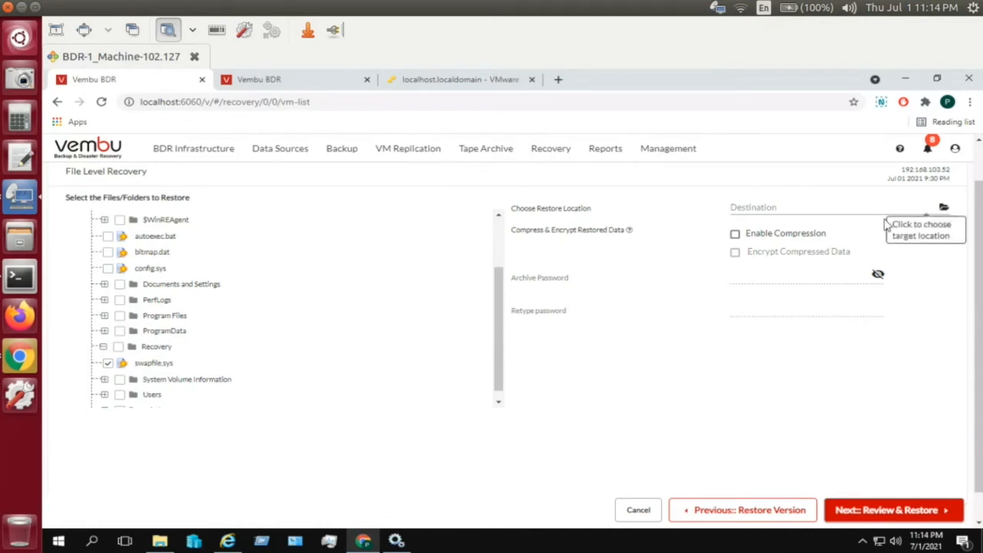
{"action": "left_click", "coordinate": [810, 236]}
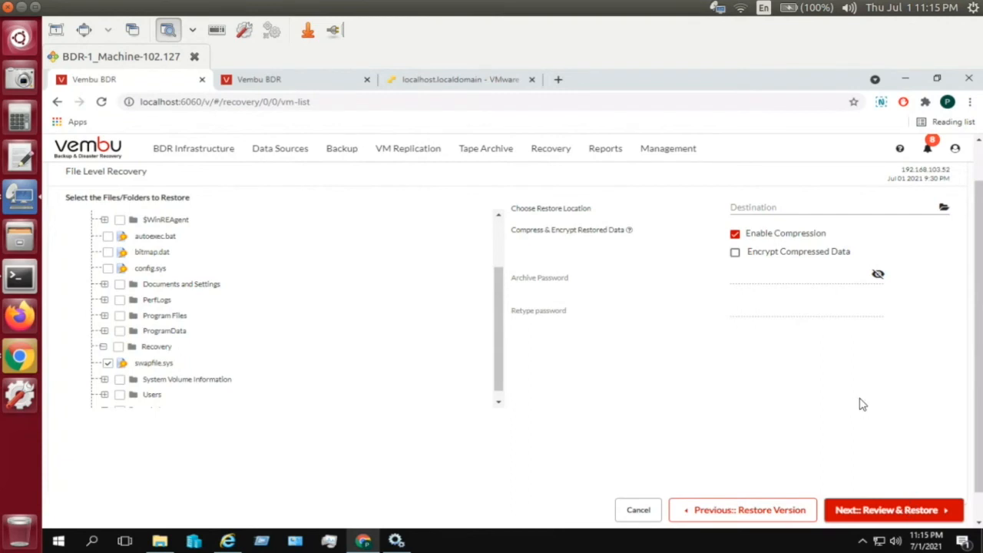
{"action": "left_click", "coordinate": [742, 513]}
- Return to the restore type step and cancel the File Level Recovery restore
{"action": "left_click", "coordinate": [742, 511]}
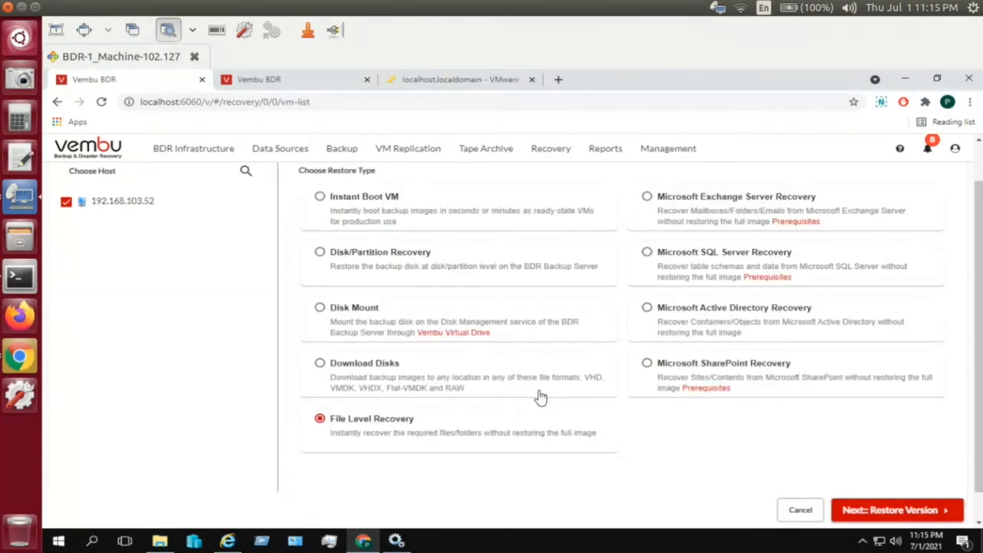
{"action": "scroll", "coordinate": [980, 330], "scroll_direction": "down", "scroll_amount": 1}
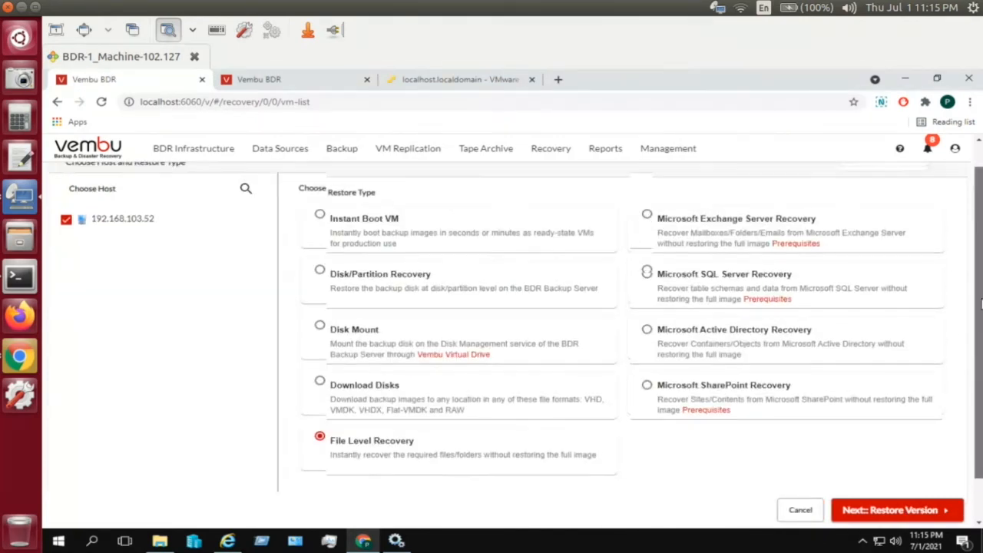
{"action": "scroll", "coordinate": [980, 287], "scroll_direction": "up", "scroll_amount": 1}
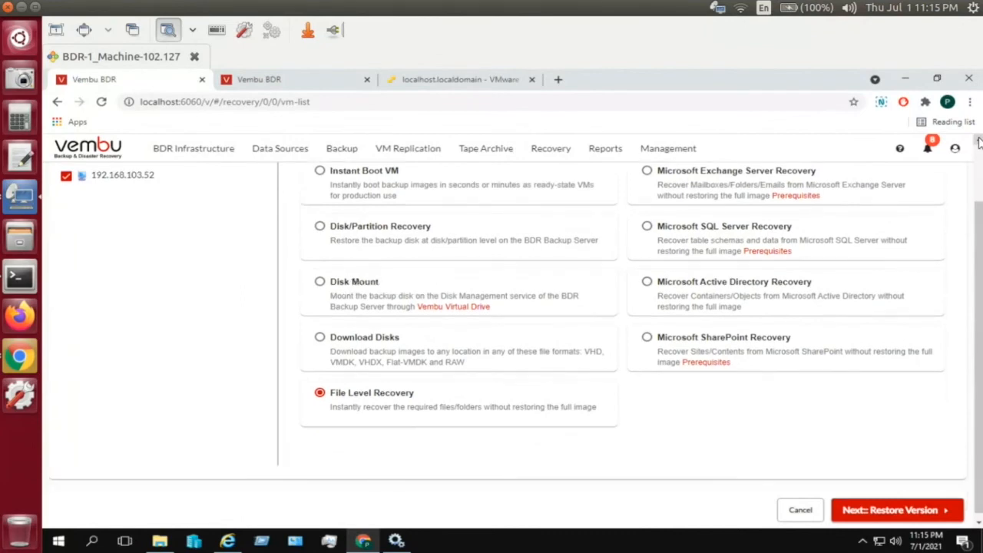
{"action": "scroll", "coordinate": [980, 143], "scroll_direction": "down", "scroll_amount": 1}
{"action": "left_click", "coordinate": [980, 143]}
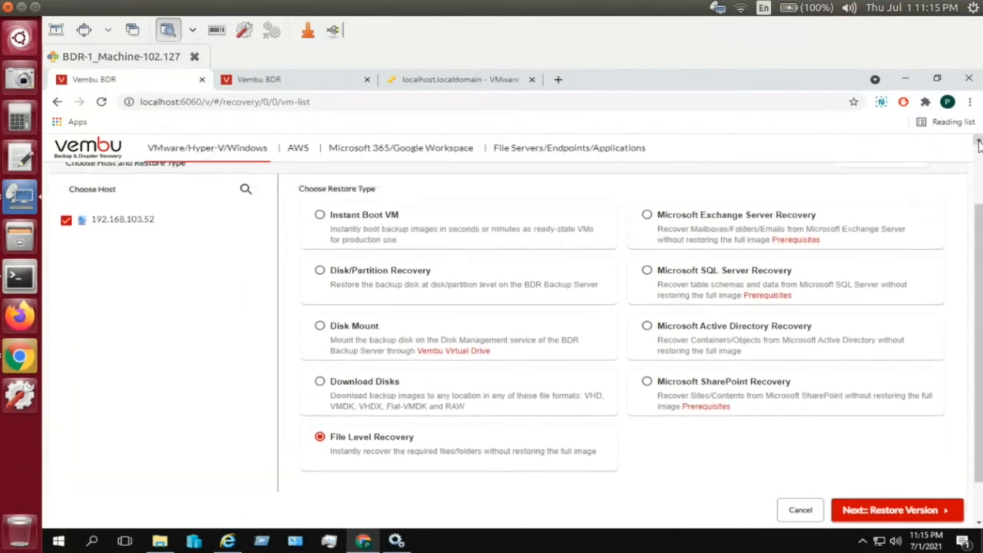
{"action": "mouse_move", "coordinate": [982, 194]}
{"action": "left_mouse_down"}
{"action": "mouse_move", "coordinate": [982, 162]}
{"action": "mouse_move", "coordinate": [982, 208]}
{"action": "left_mouse_up"}
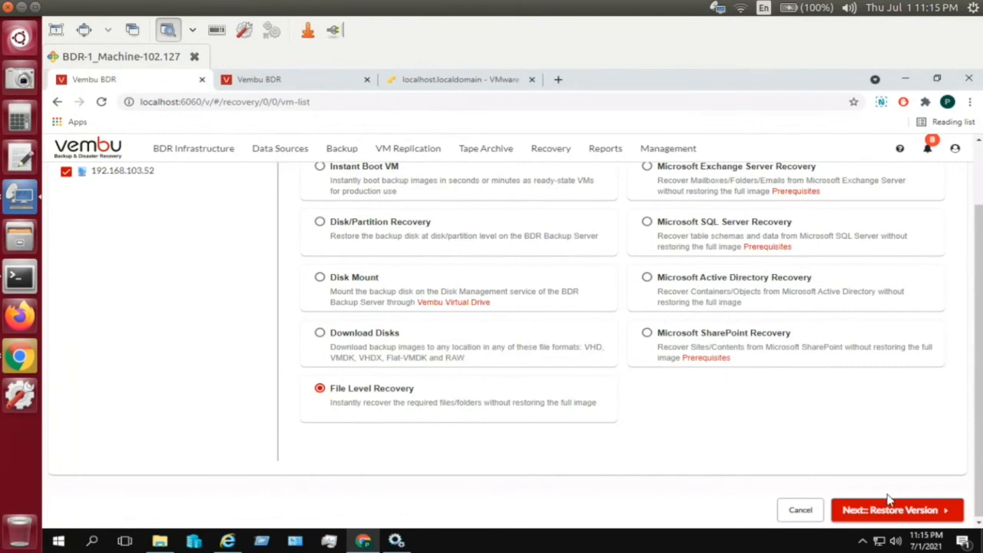
{"action": "left_click", "coordinate": [787, 510]}
{"action": "left_click", "coordinate": [531, 352]}
- Start a restore of Multihost-Bck and cancel it as well
{"action": "mouse_move", "coordinate": [690, 163]}
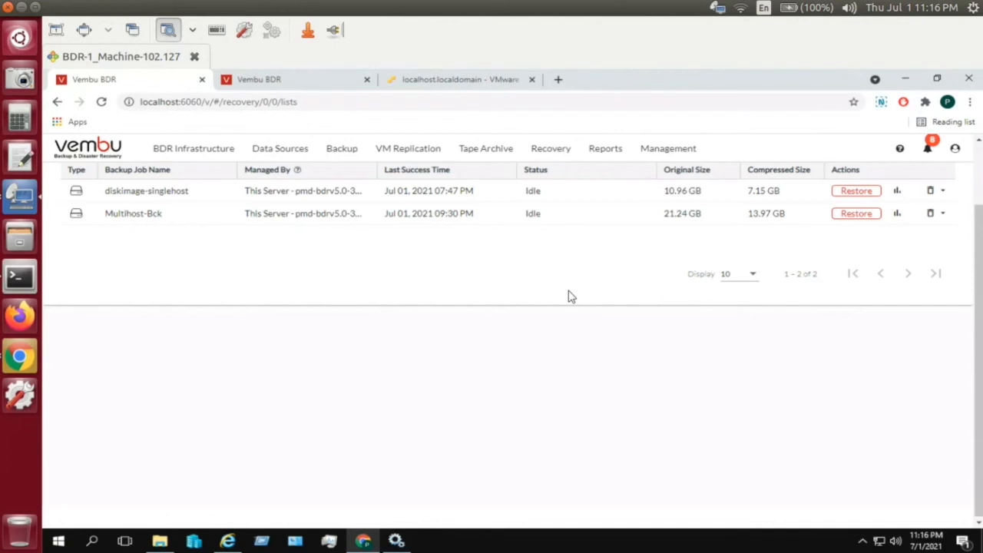
{"action": "left_click", "coordinate": [845, 218]}
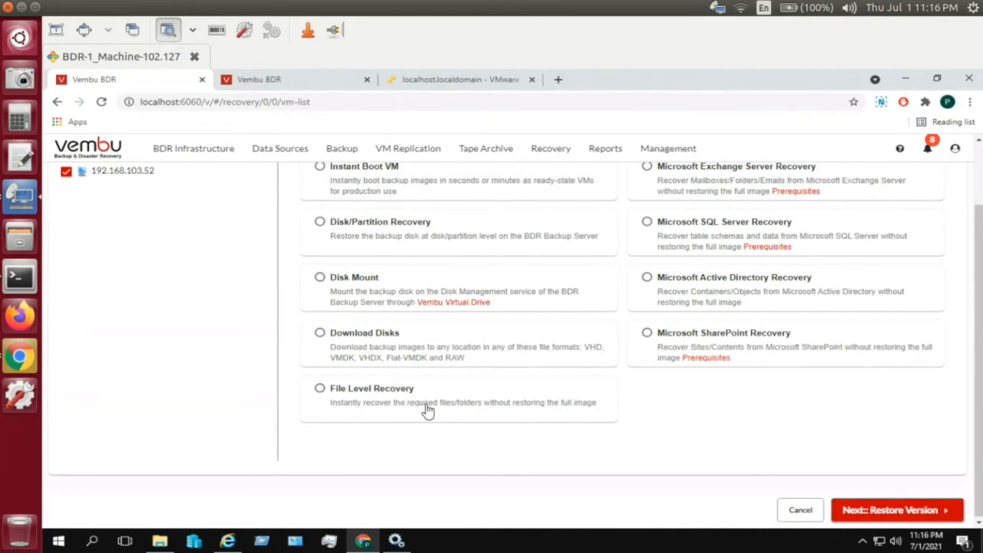
{"action": "left_click", "coordinate": [803, 512]}
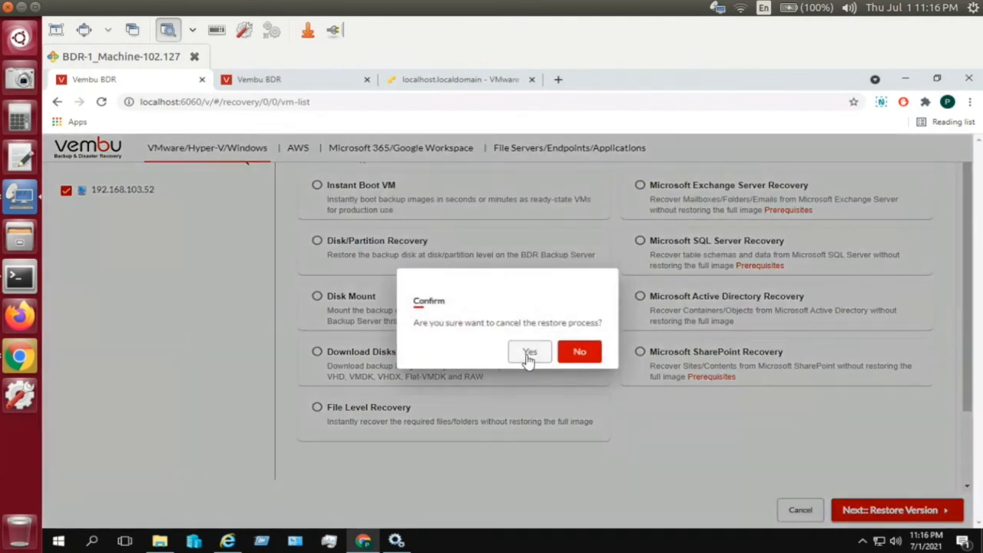
{"action": "left_click", "coordinate": [528, 355]}
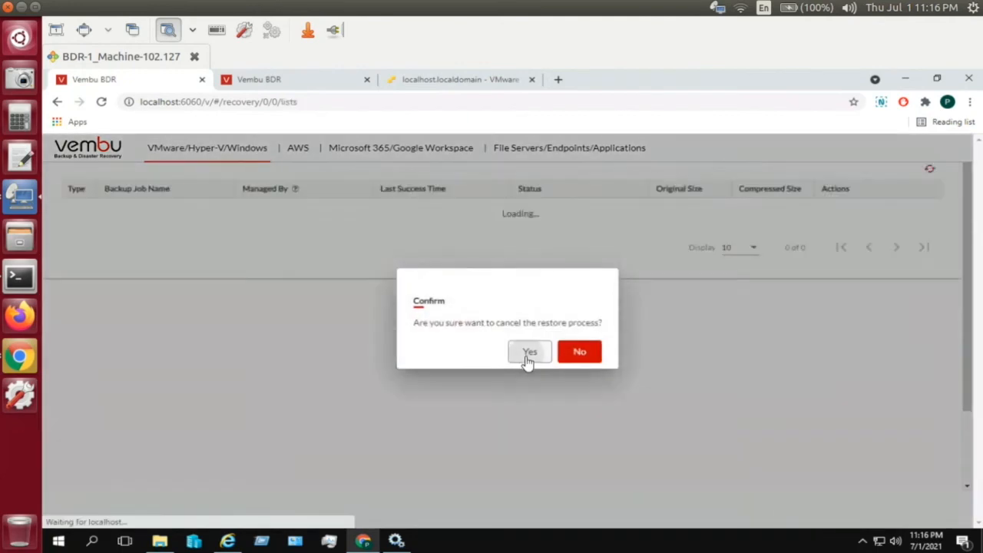
{"action": "left_click_drag", "start_coordinate": [980, 252], "coordinate": [979, 157]}
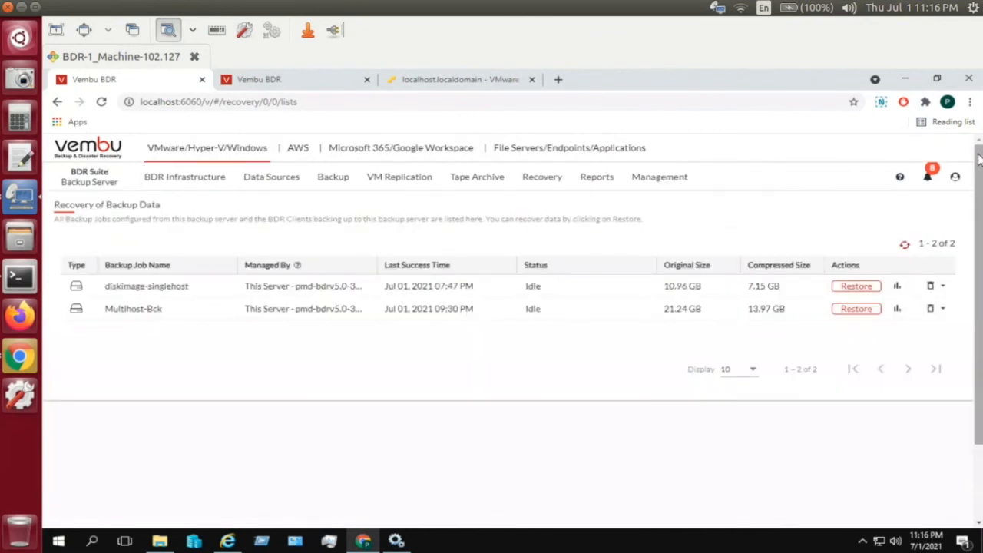
- View Recovery > Manage Vembu Virtual Drive, then Manage Instantly Booted VMs with its idle VMware VM
{"action": "mouse_move", "coordinate": [565, 181]}
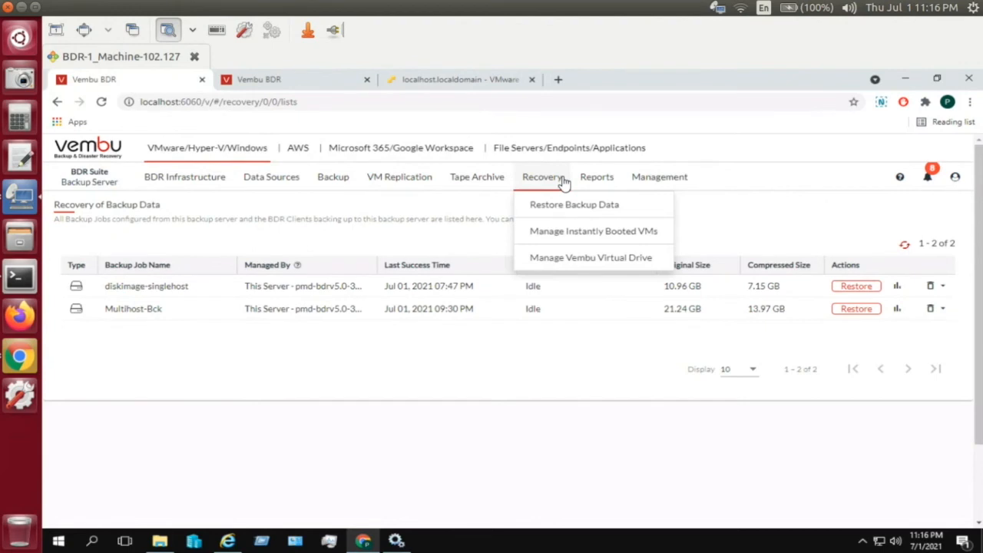
{"action": "left_click", "coordinate": [558, 258]}
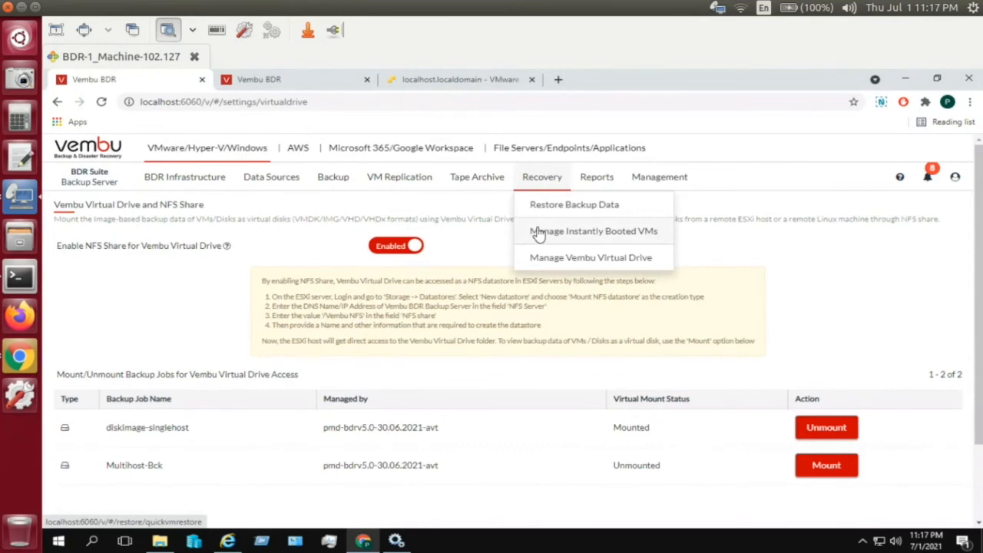
{"action": "left_click", "coordinate": [539, 236]}
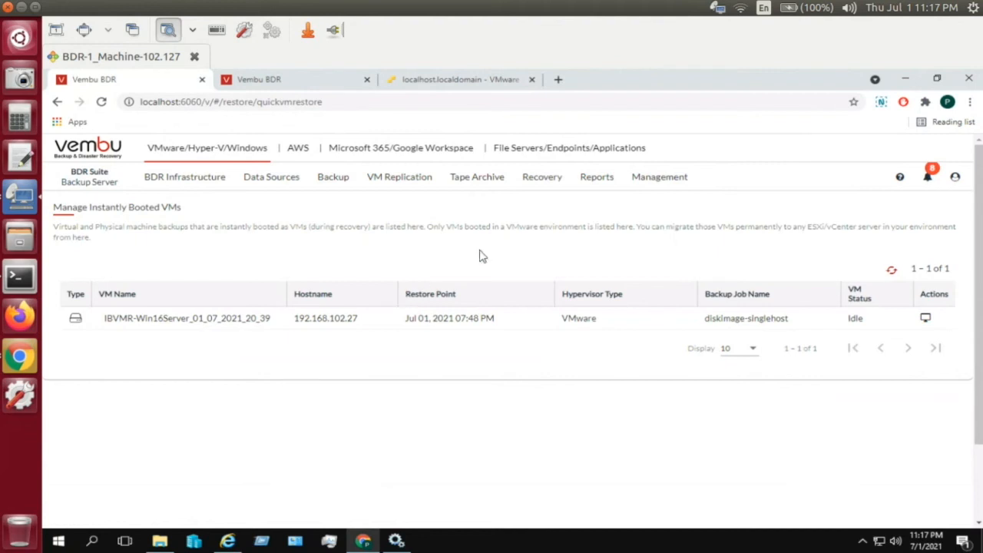
{"action": "left_click", "coordinate": [557, 188]}
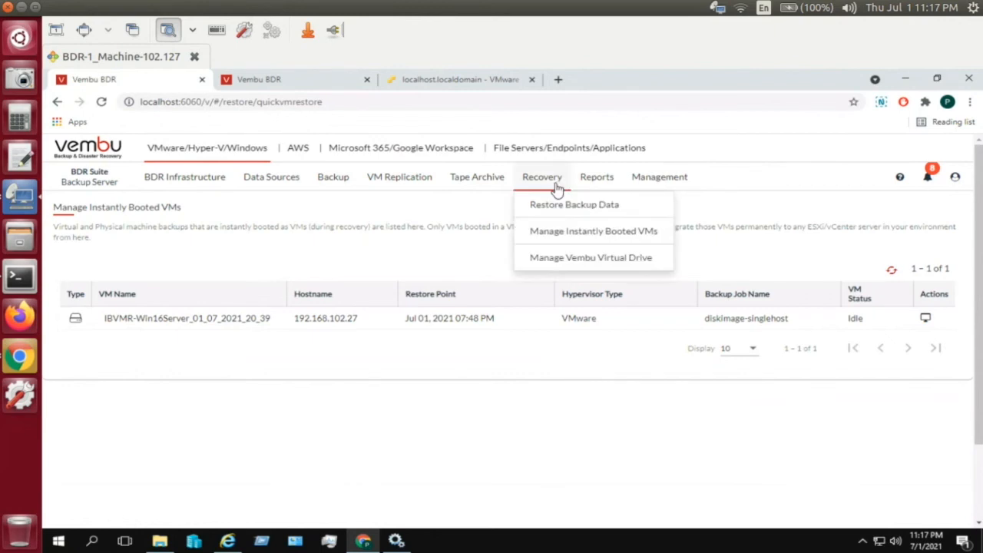
{"action": "left_click", "coordinate": [560, 232]}
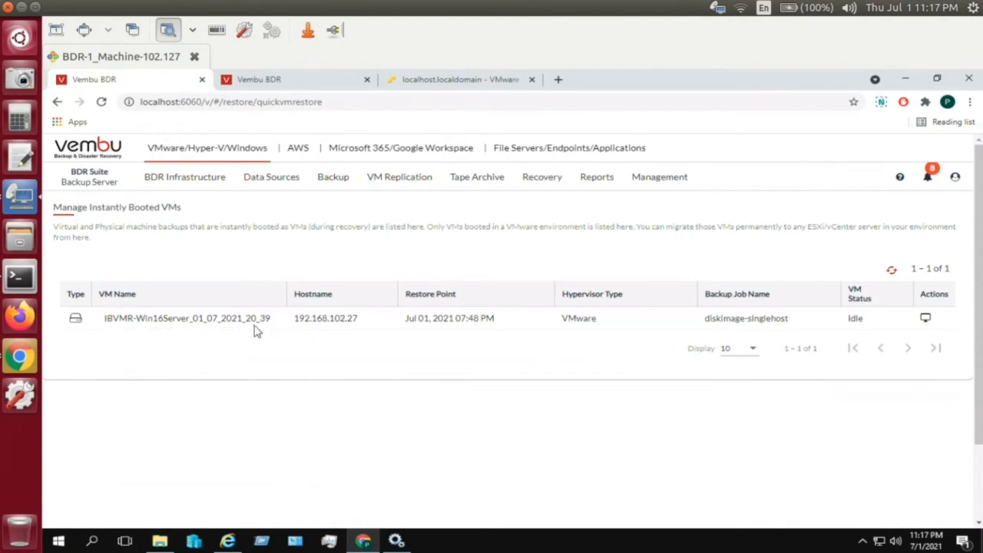
{"action": "left_click", "coordinate": [925, 320]}
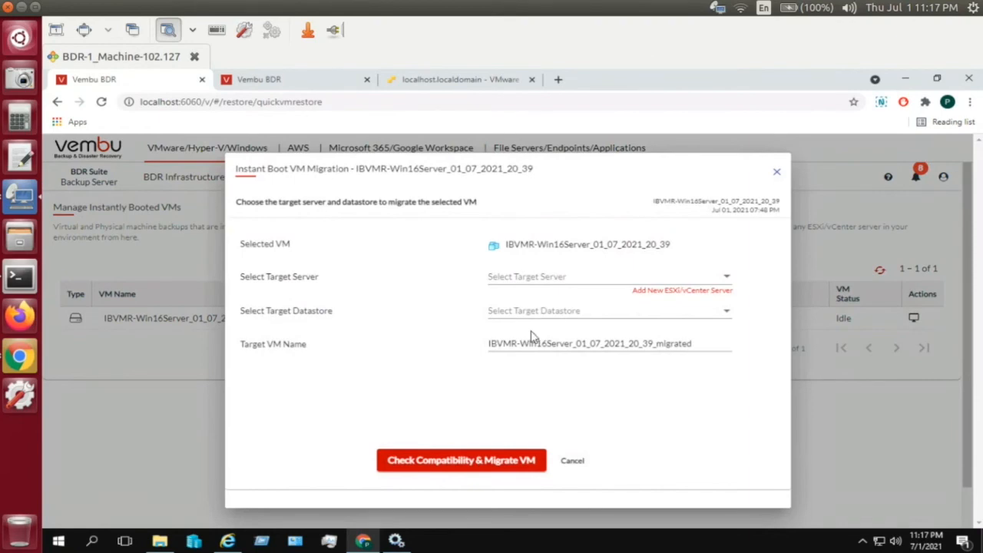
{"action": "left_click", "coordinate": [584, 465]}
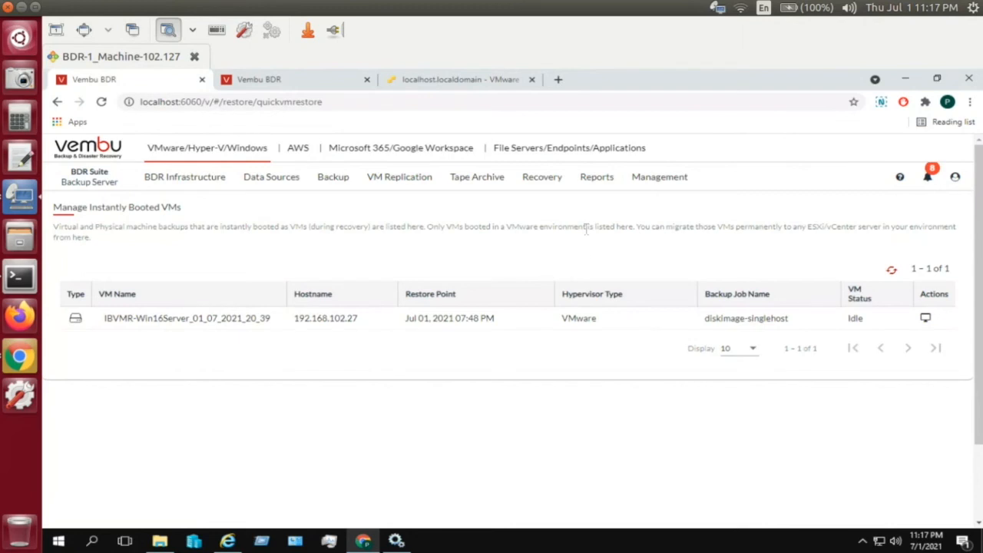
- Open Add Microsoft Windows (Disk Image Backup), open the add-machine form, and close it unsaved
{"action": "mouse_move", "coordinate": [558, 188]}
{"action": "mouse_move", "coordinate": [268, 185]}
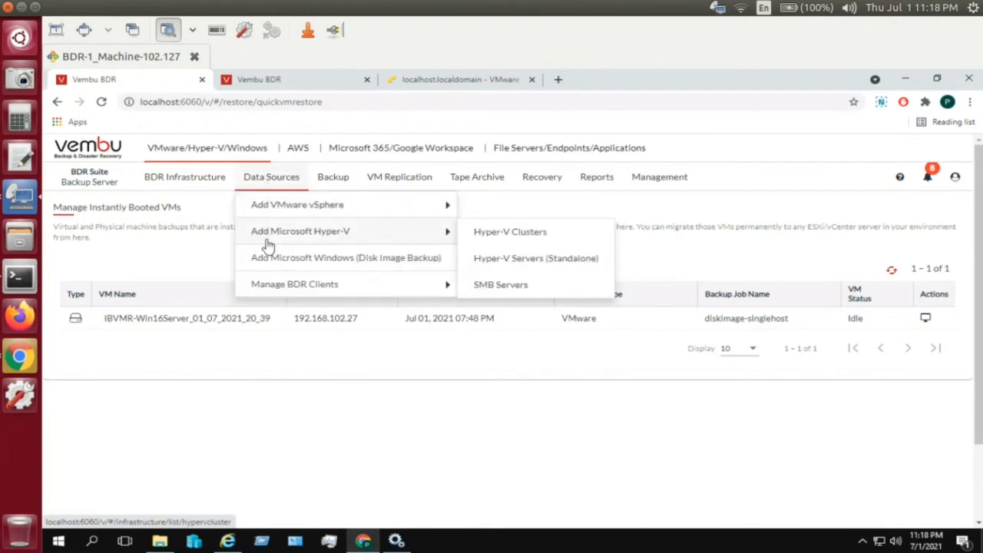
{"action": "left_click", "coordinate": [261, 261]}
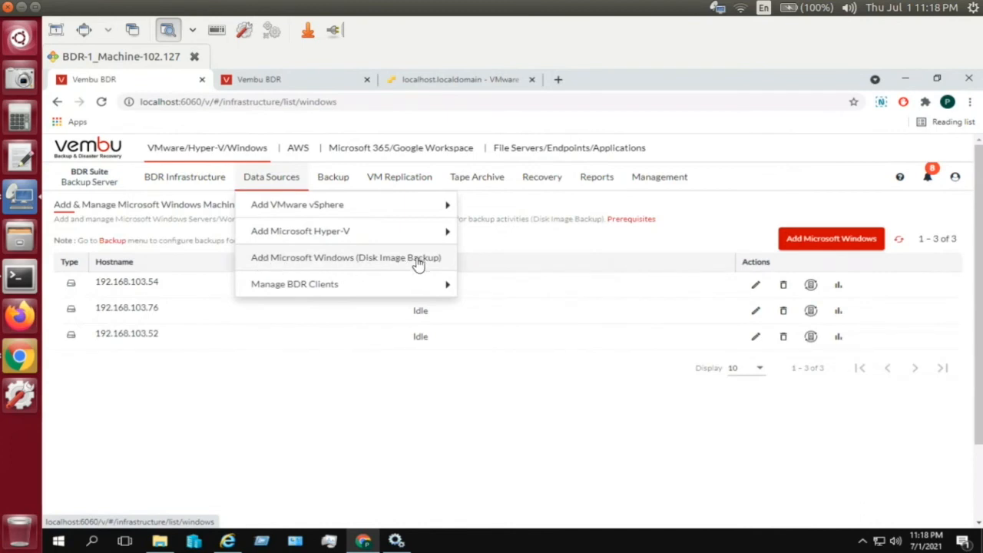
{"action": "left_click", "coordinate": [785, 243]}
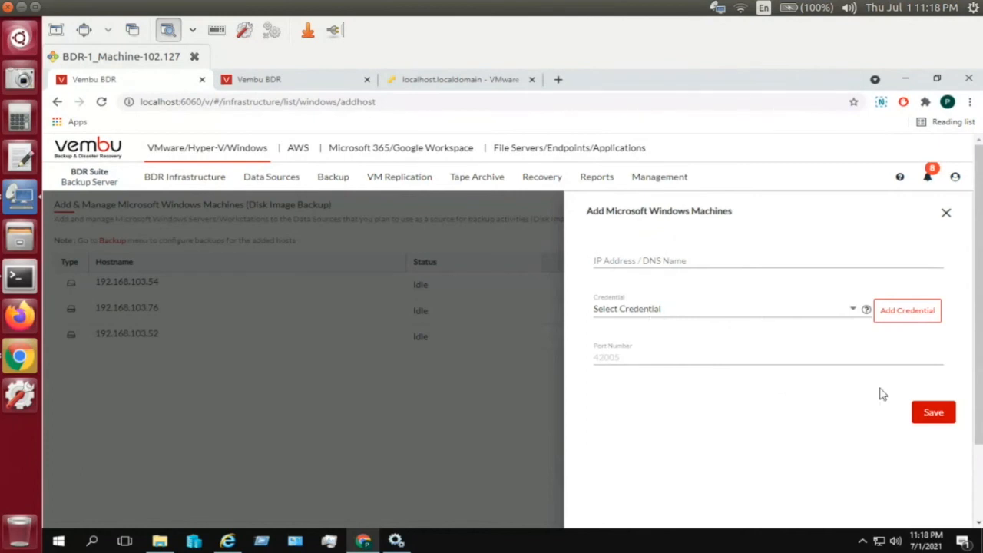
{"action": "left_click", "coordinate": [480, 397]}
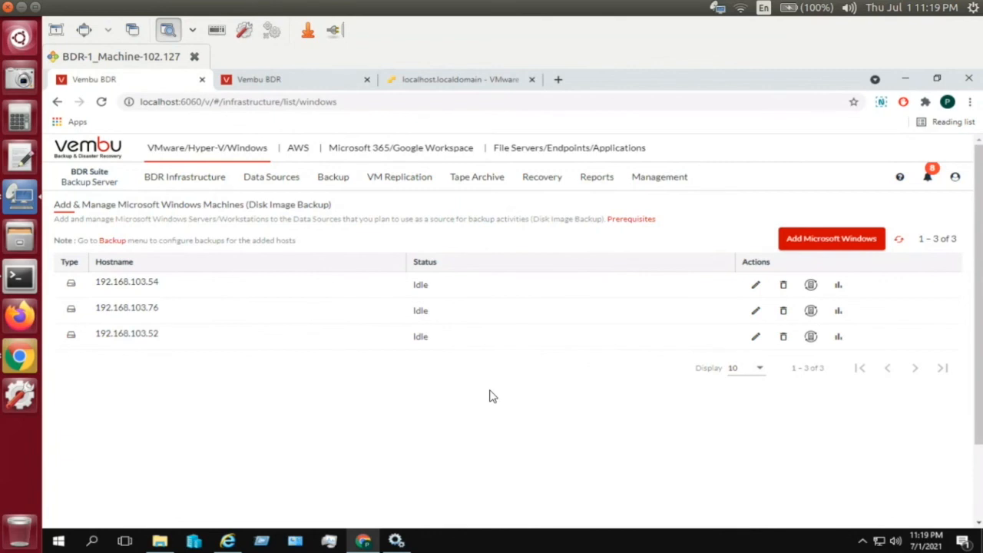
- Glance at the Tape Archive options, then bring up the Reports > Backup Jobs submenu
{"action": "left_click", "coordinate": [496, 185]}
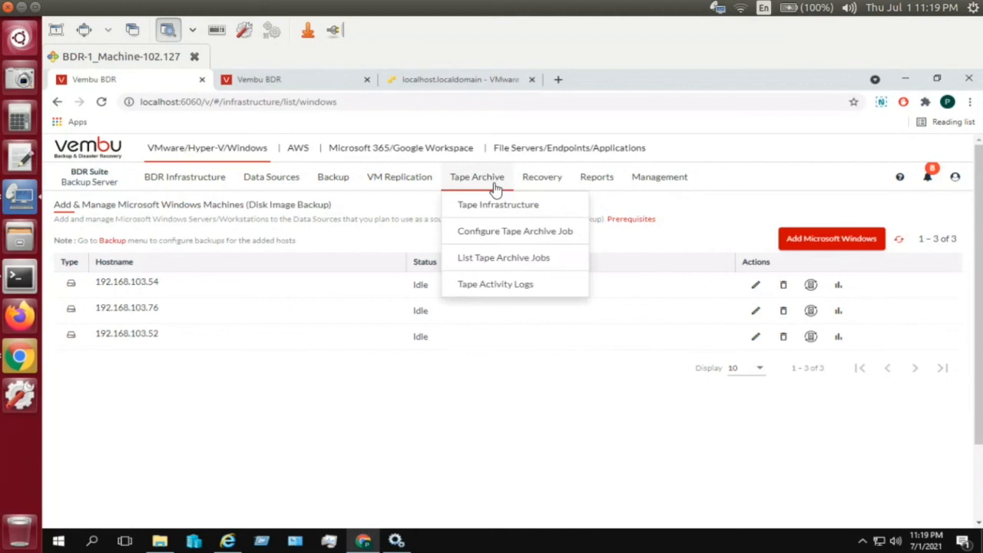
{"action": "mouse_move", "coordinate": [617, 189]}
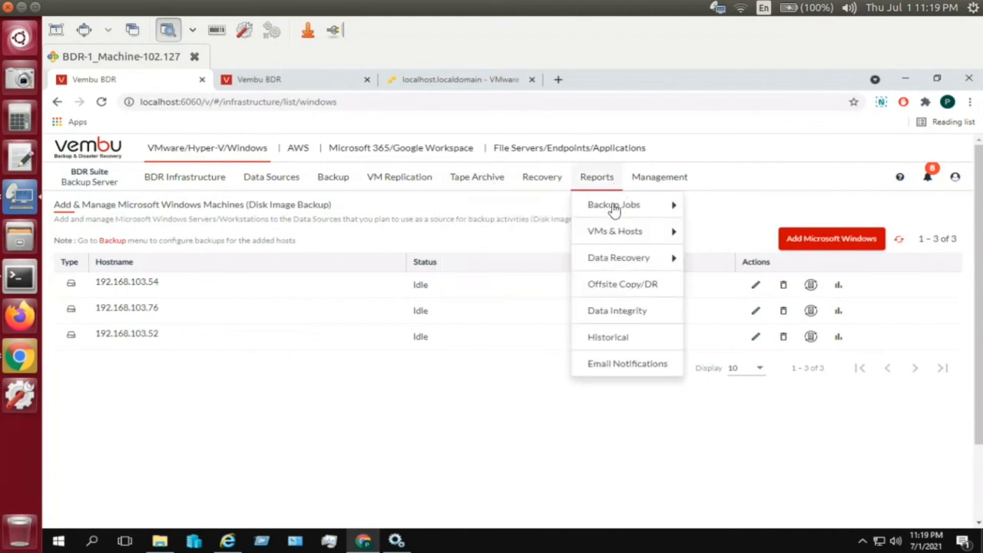
{"action": "mouse_move", "coordinate": [614, 209]}
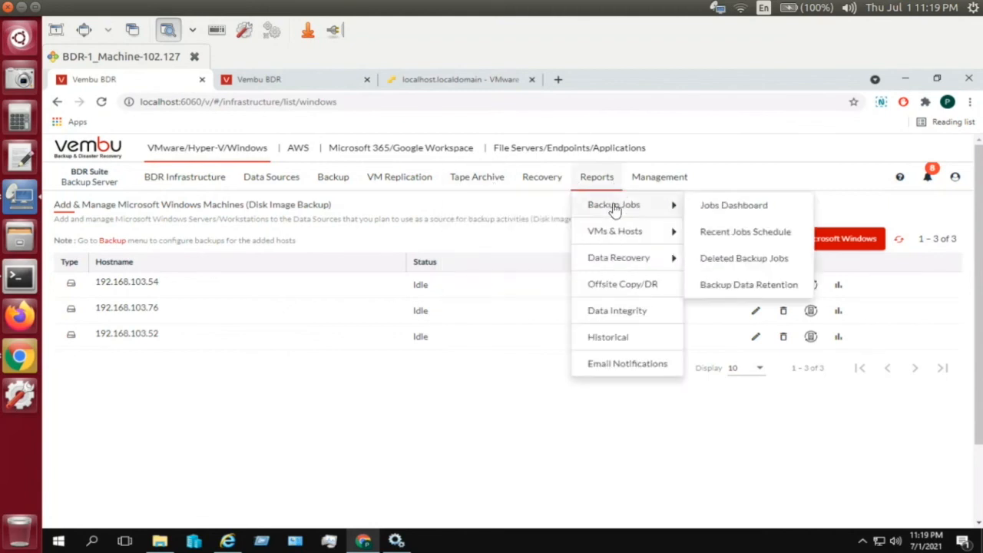
- Open the Backup Jobs dashboard, then the Recent Jobs Schedule report, and scroll through it
{"action": "left_click", "coordinate": [706, 209]}
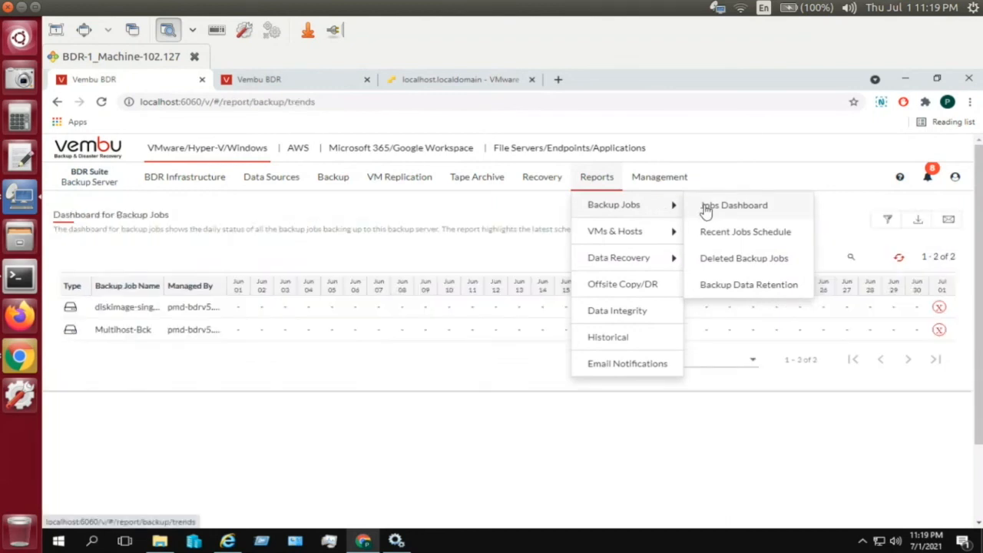
{"action": "left_click", "coordinate": [707, 233]}
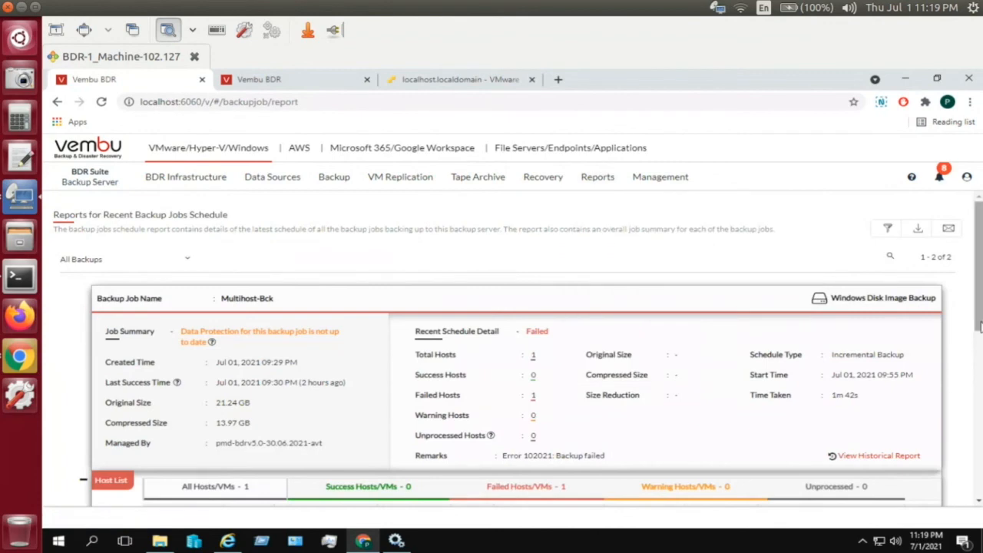
{"action": "scroll", "coordinate": [508, 353], "scroll_direction": "down", "scroll_amount": 2}
{"action": "scroll", "coordinate": [842, 338], "scroll_direction": "down", "scroll_amount": 1}
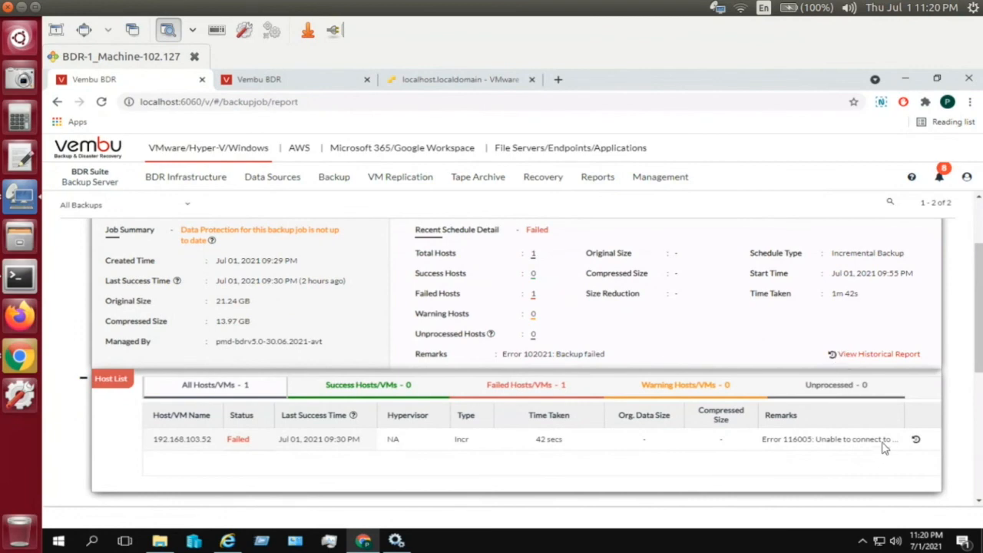
{"action": "scroll", "coordinate": [979, 346], "scroll_direction": "down", "scroll_amount": 3}
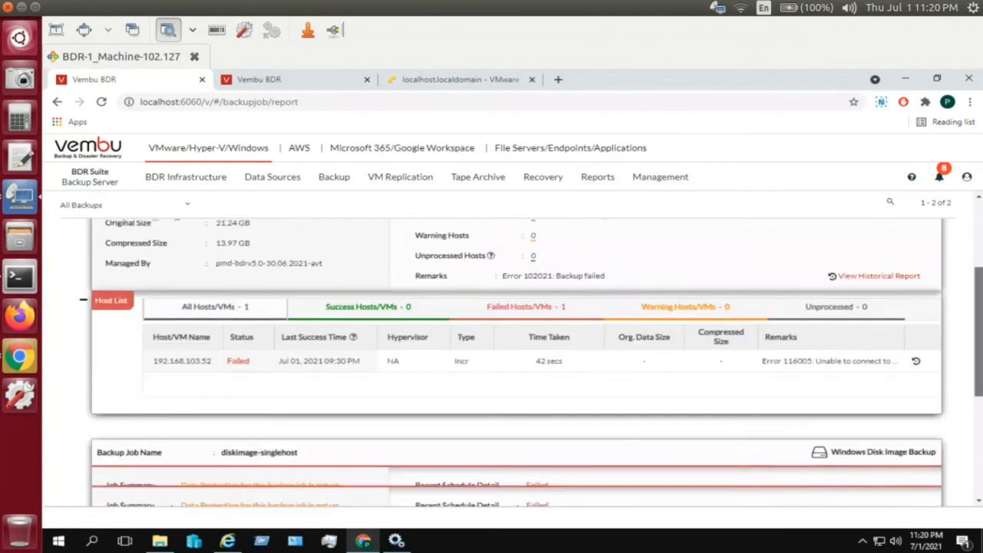
{"action": "left_click_drag", "start_coordinate": [978, 388], "coordinate": [978, 269]}
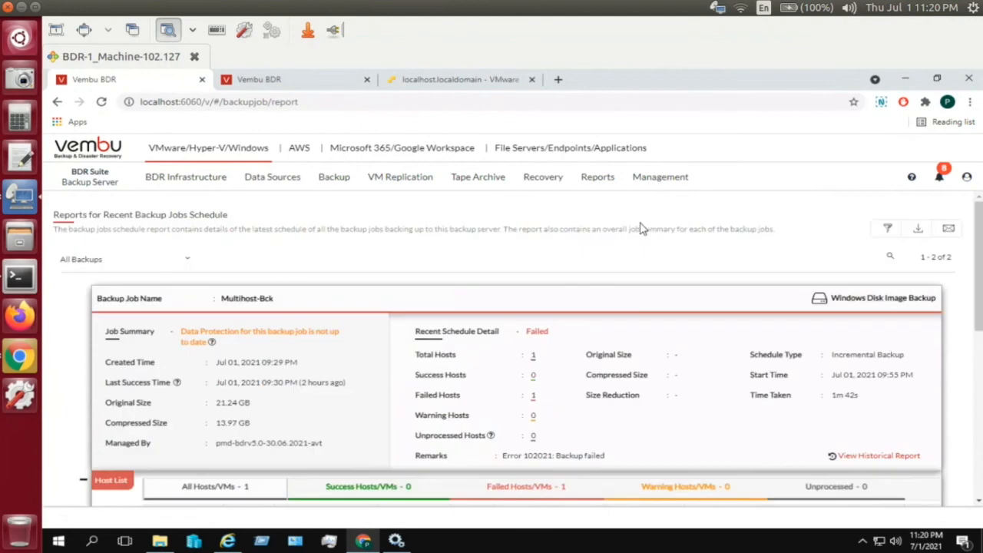
- Open the Host/VM backup dashboard, then the Recent Host/VM Schedule report showing both hosts failed
{"action": "left_click", "coordinate": [599, 178]}
{"action": "mouse_move", "coordinate": [615, 233]}
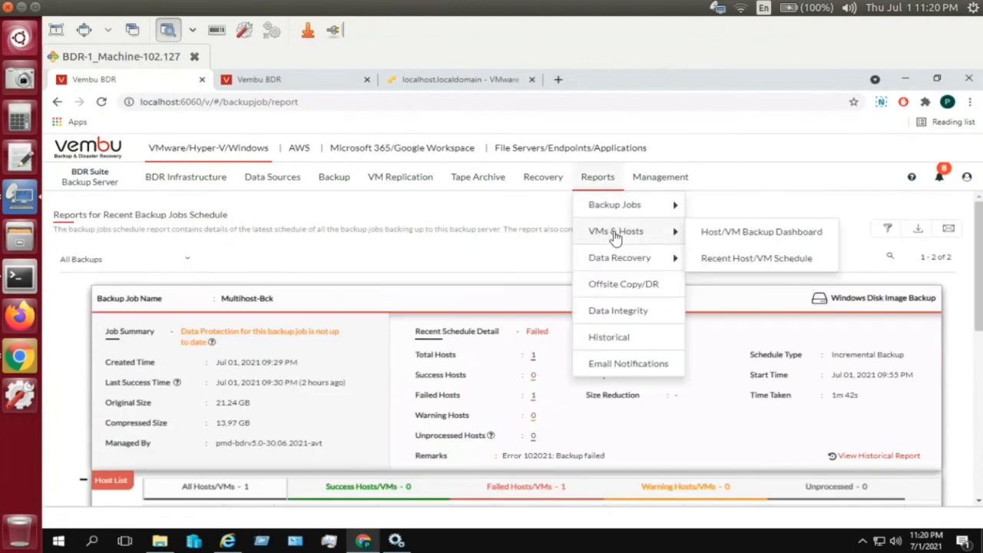
{"action": "left_click", "coordinate": [705, 234]}
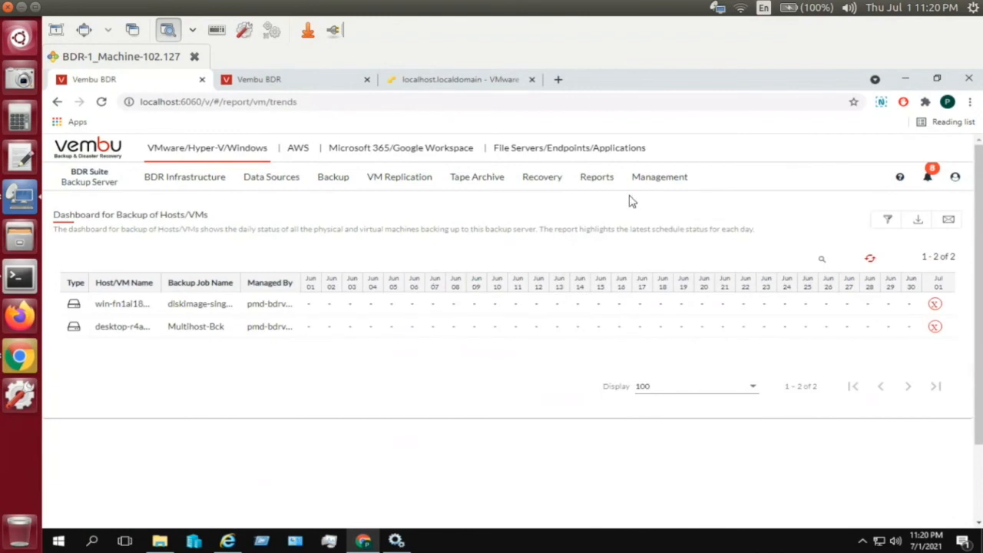
{"action": "left_click", "coordinate": [588, 177]}
{"action": "mouse_move", "coordinate": [615, 231]}
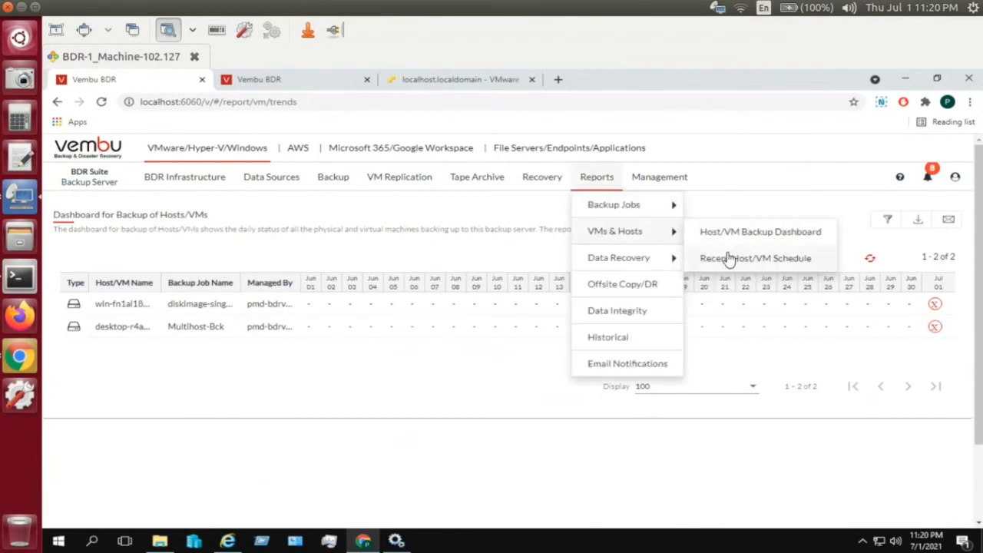
{"action": "left_click", "coordinate": [729, 259]}
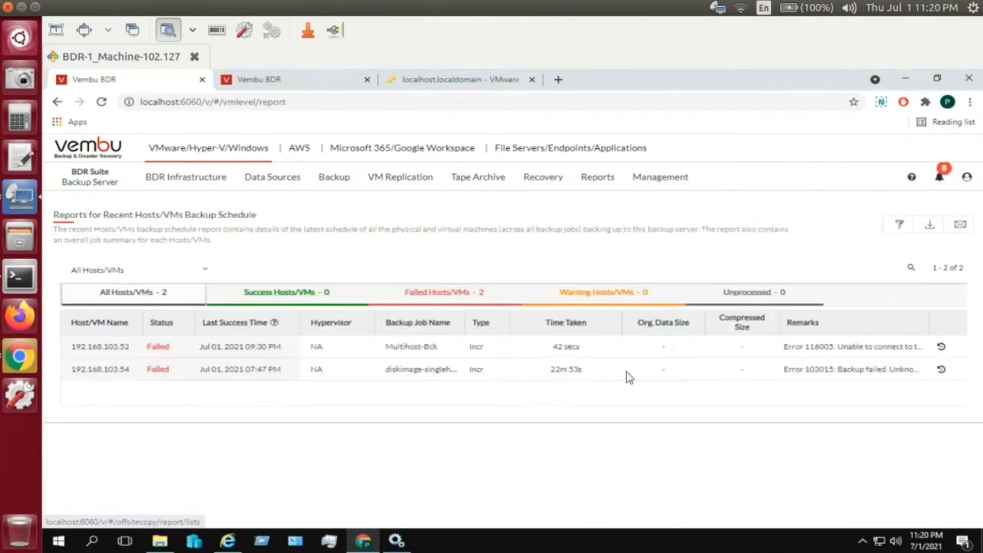
- Scroll through host 192.168.103.52's historical backup report, close it, and open the Reports menu
{"action": "left_click", "coordinate": [942, 349]}
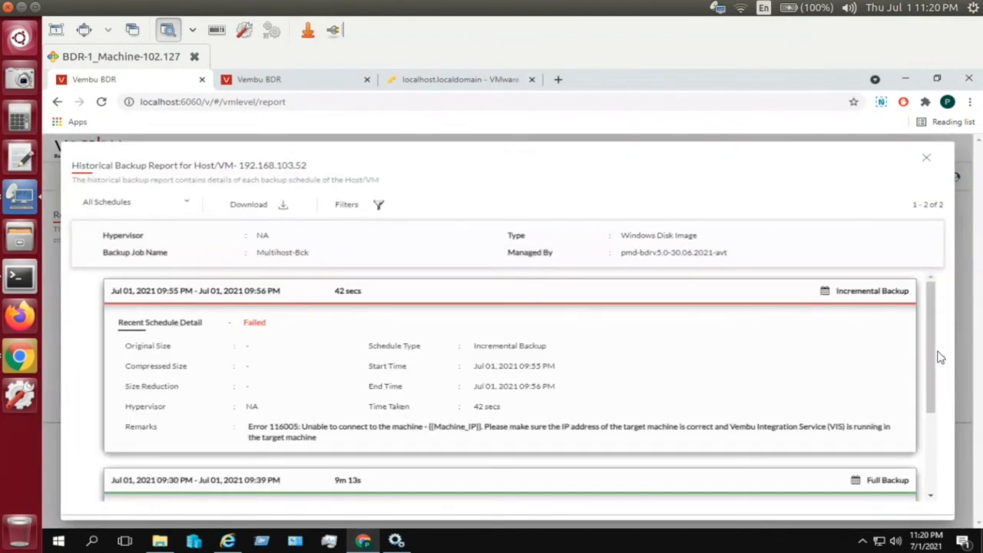
{"action": "left_click_drag", "start_coordinate": [932, 346], "coordinate": [934, 430]}
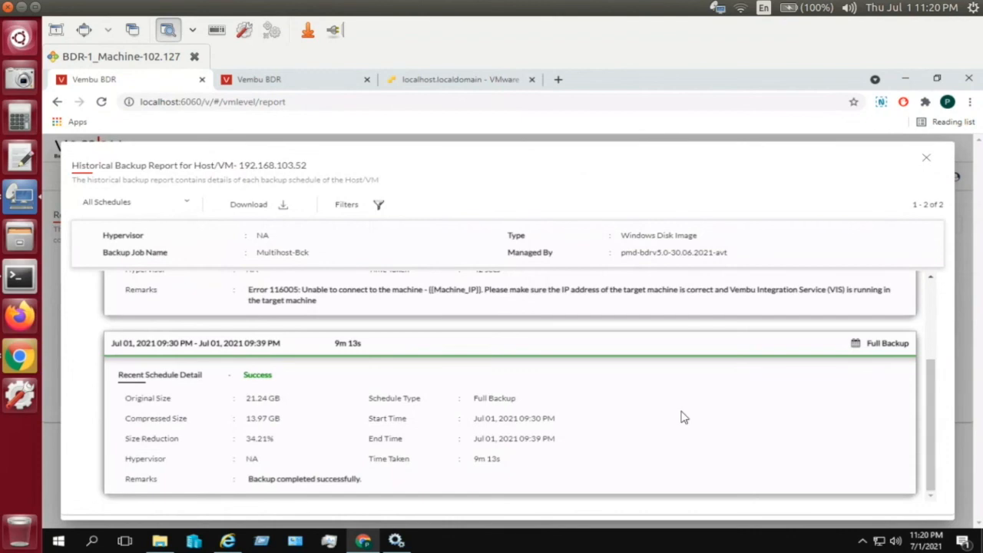
{"action": "left_click_drag", "start_coordinate": [927, 412], "coordinate": [918, 330]}
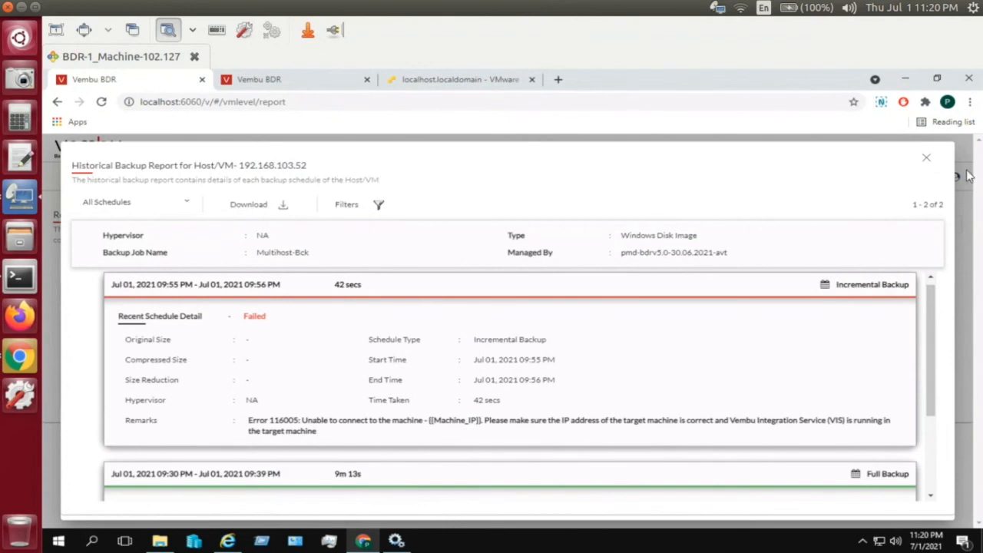
{"action": "left_click", "coordinate": [929, 158]}
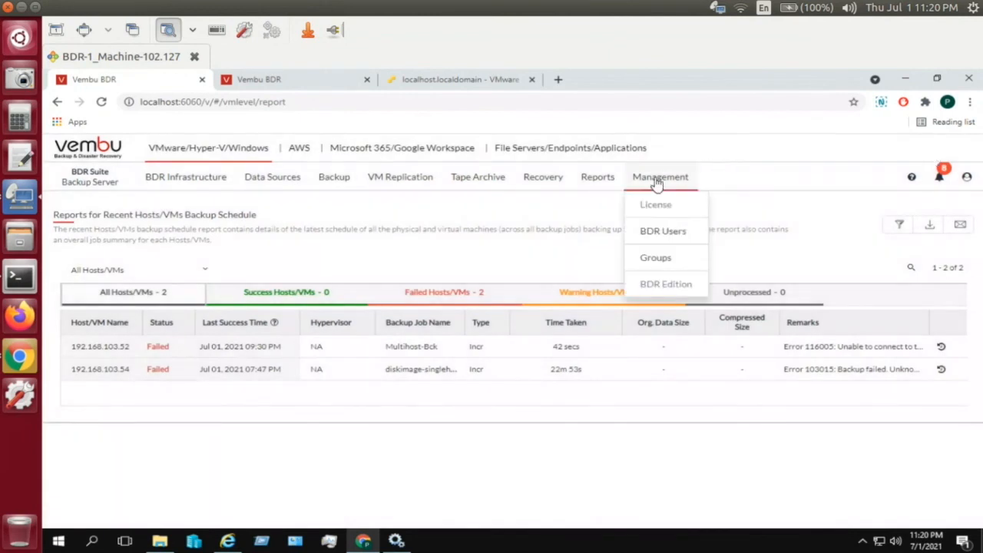
{"action": "mouse_move", "coordinate": [607, 178]}
{"action": "mouse_move", "coordinate": [623, 271]}
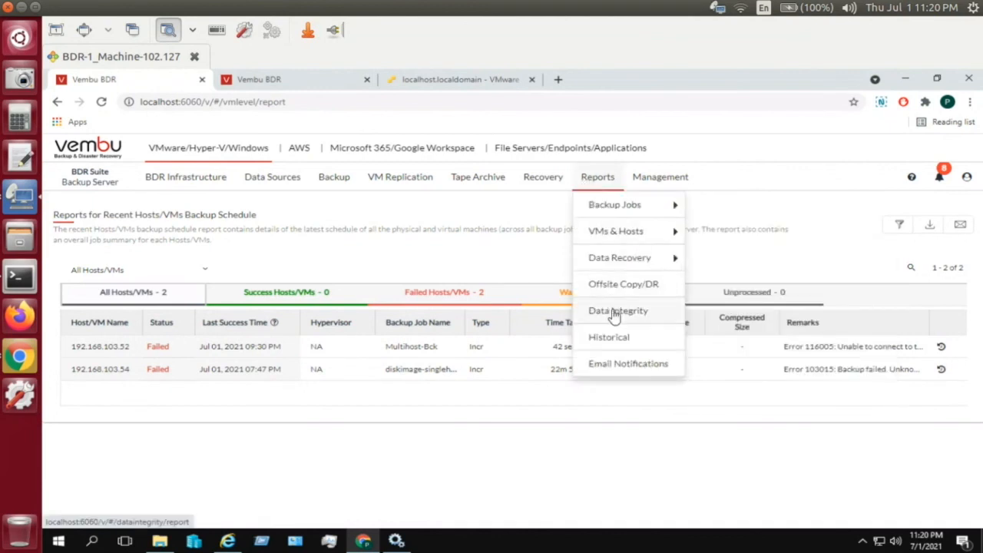
- Check the empty Data Integrity report, then open Backup Data Integrity settings (enabled, every 1 day)
{"action": "left_click", "coordinate": [615, 311]}
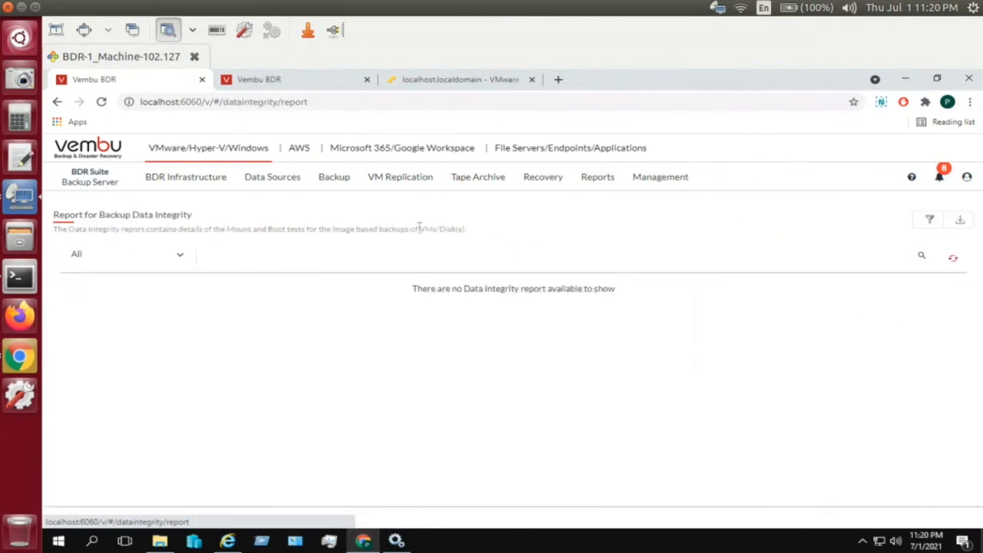
{"action": "mouse_move", "coordinate": [330, 184]}
{"action": "mouse_move", "coordinate": [332, 213]}
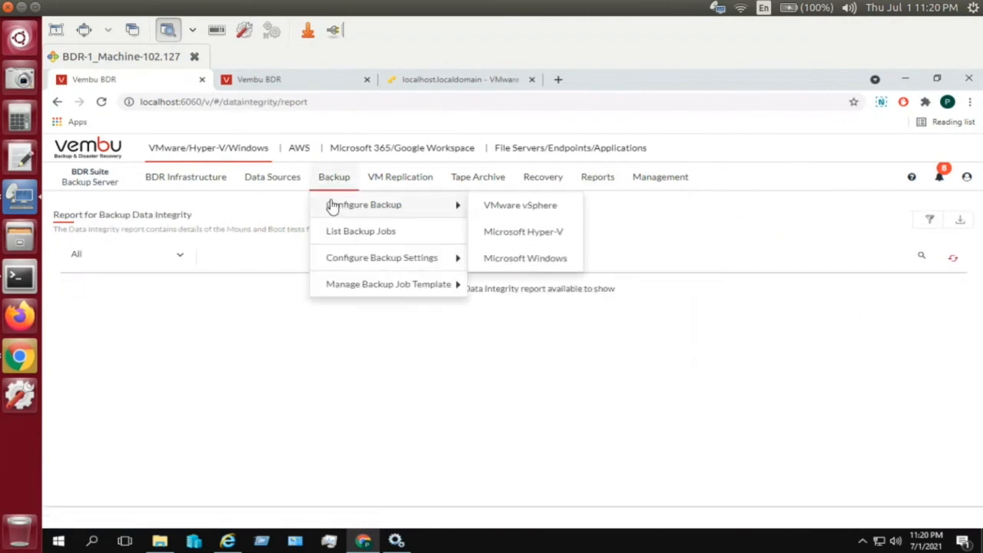
{"action": "mouse_move", "coordinate": [351, 266]}
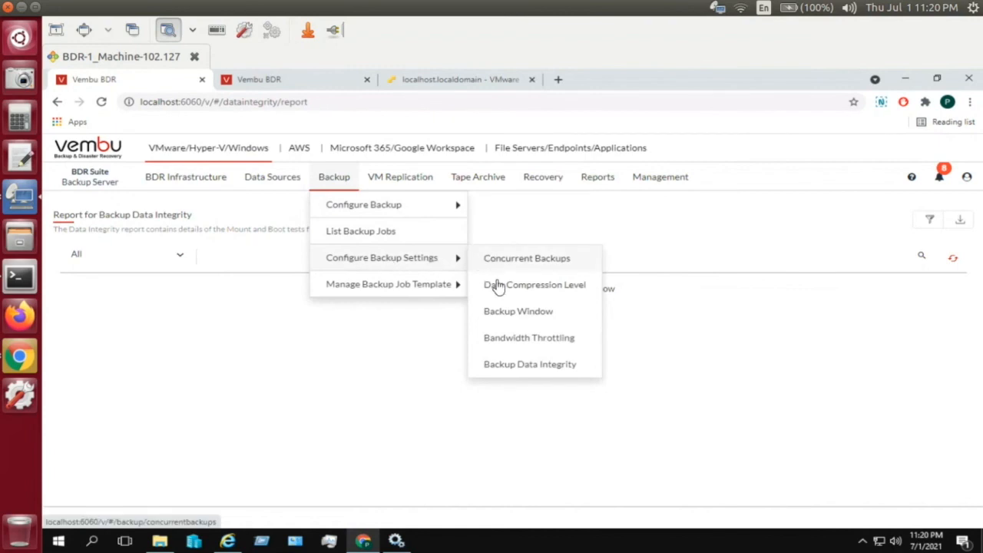
{"action": "left_click", "coordinate": [501, 369]}
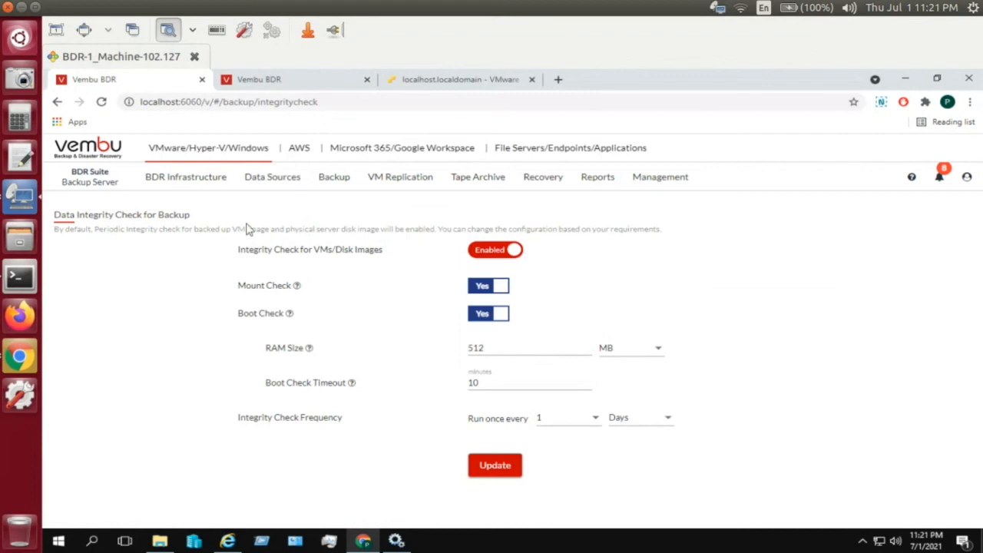
- Review integrity settings (mount and boot checks, 512 MB RAM, 10-minute timeout) and browse the BDR Infrastructure menus
{"action": "left_click", "coordinate": [215, 183]}
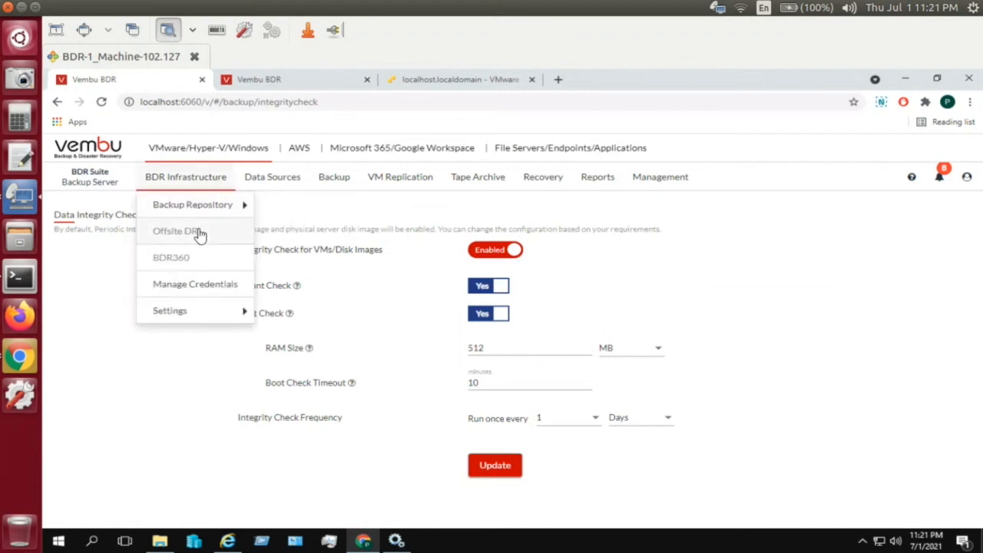
{"action": "mouse_move", "coordinate": [175, 238]}
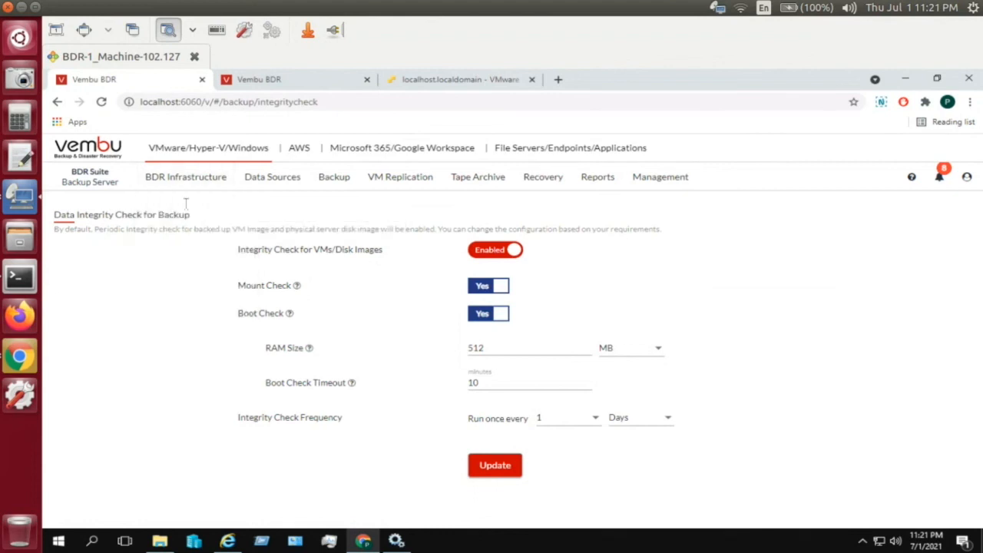
{"action": "mouse_move", "coordinate": [186, 186]}
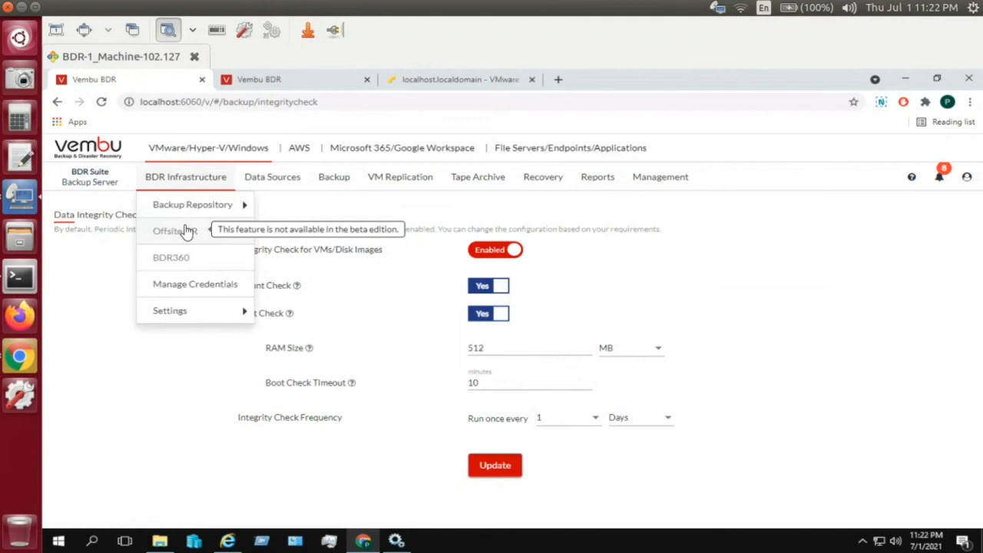
{"action": "mouse_move", "coordinate": [178, 219]}
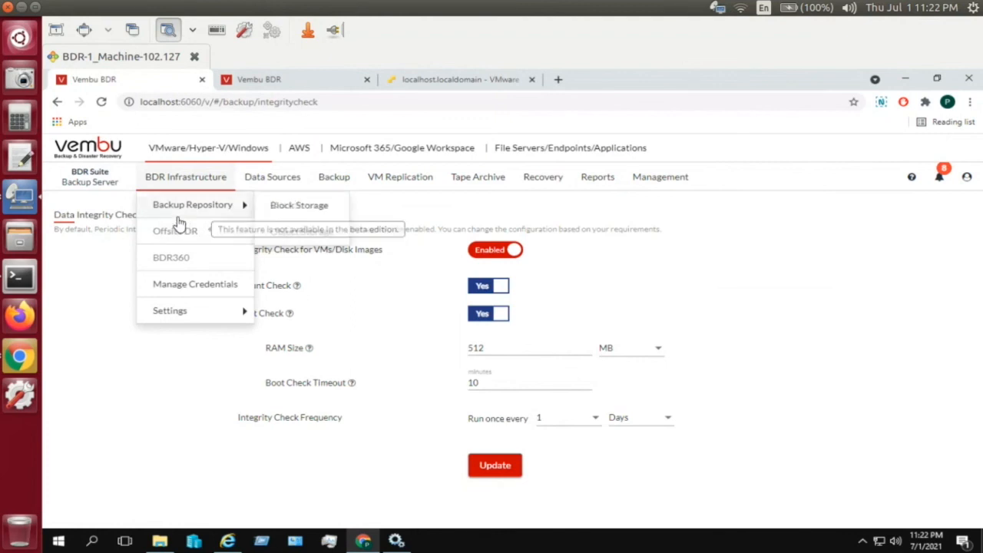
{"action": "mouse_move", "coordinate": [187, 315]}
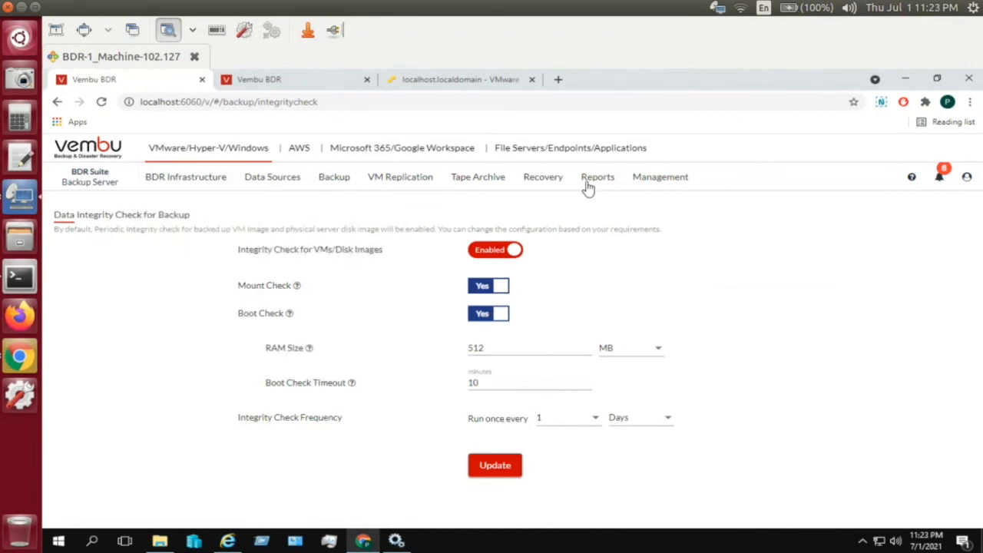
{"action": "mouse_move", "coordinate": [591, 183]}
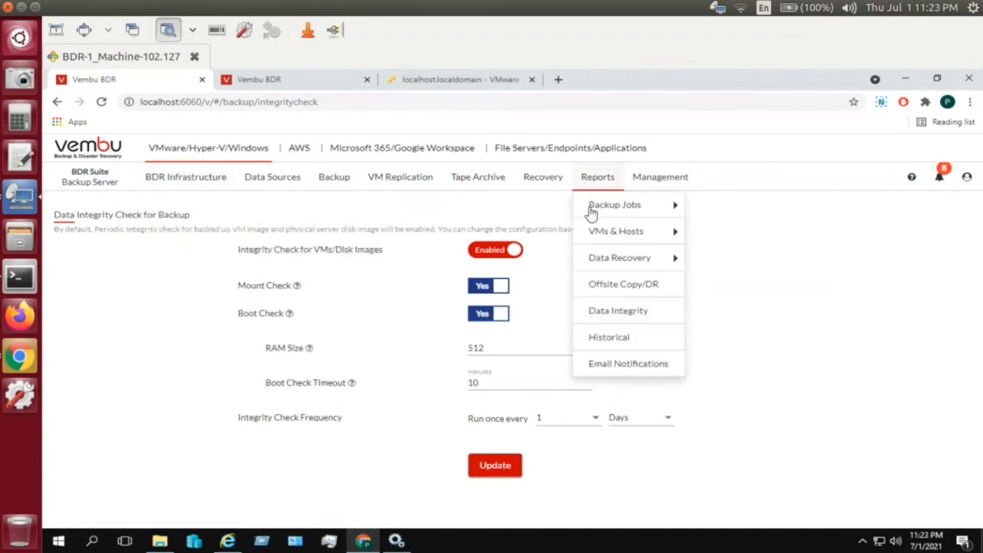
- Turn on criteria-based email notifications for the five report criteria, leaving SMTP settings unchanged
{"action": "left_click", "coordinate": [622, 369]}
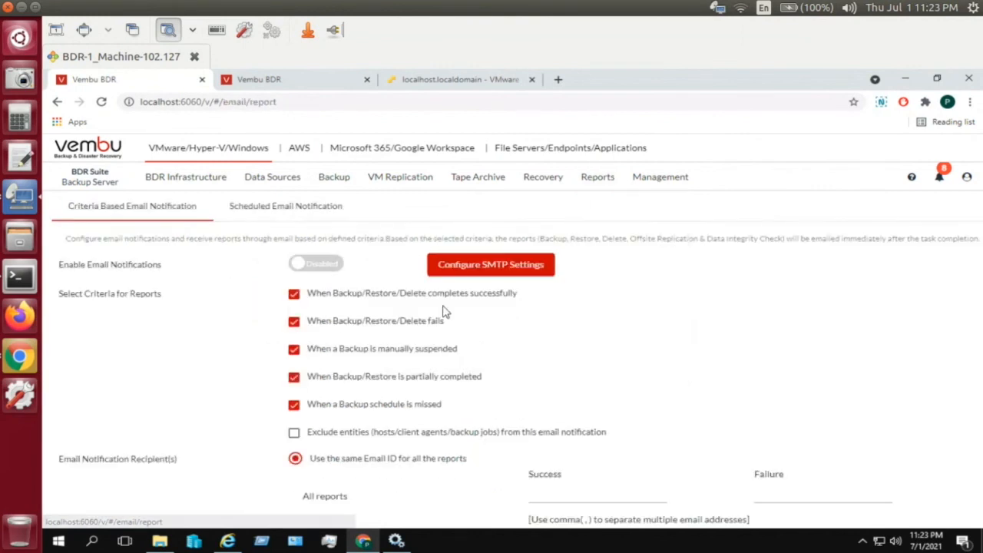
{"action": "left_click", "coordinate": [454, 268]}
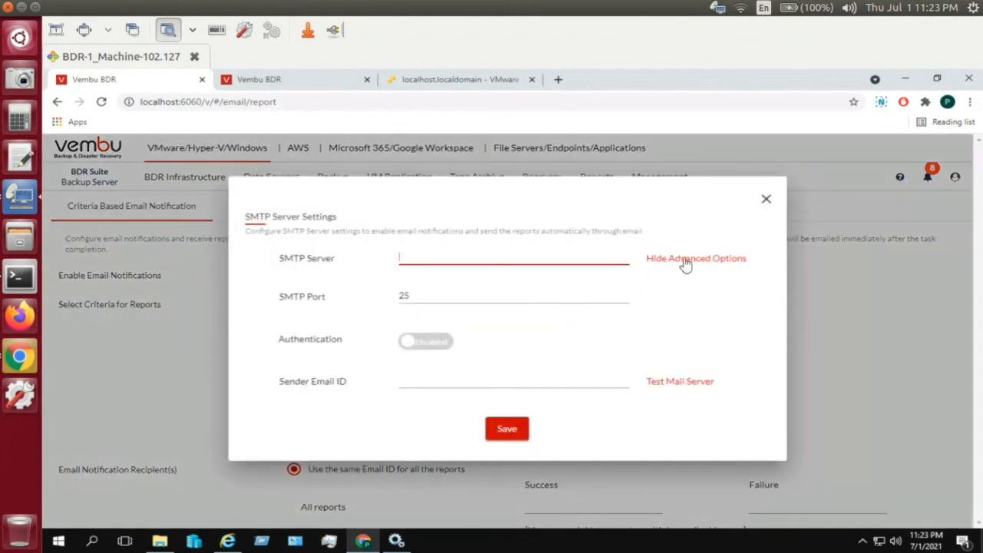
{"action": "left_click", "coordinate": [765, 202]}
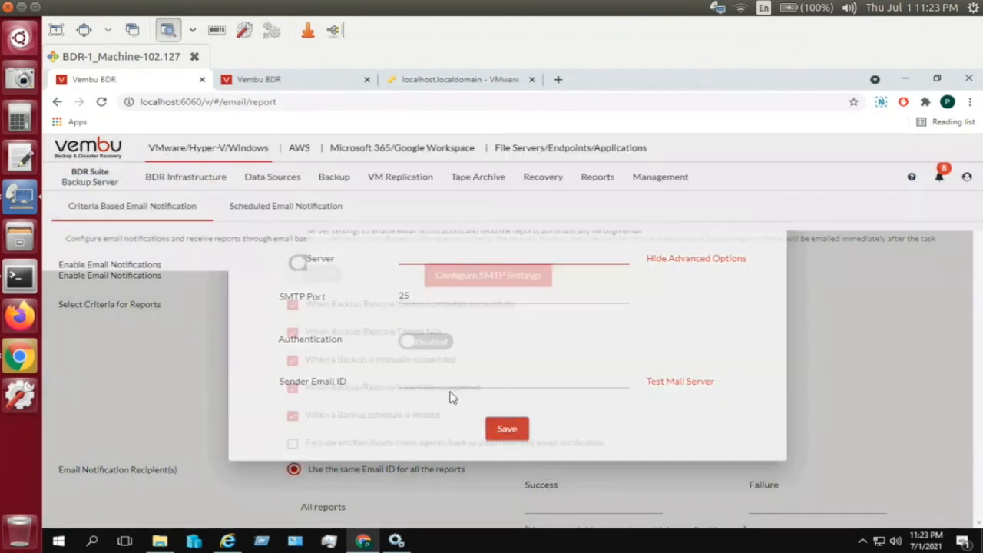
{"action": "left_click", "coordinate": [323, 272]}
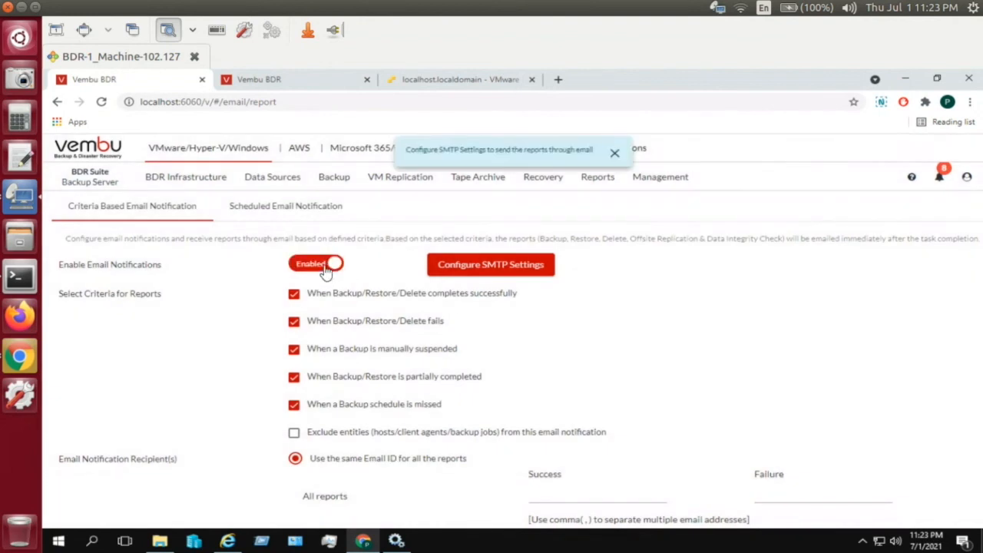
{"action": "left_click", "coordinate": [615, 156]}
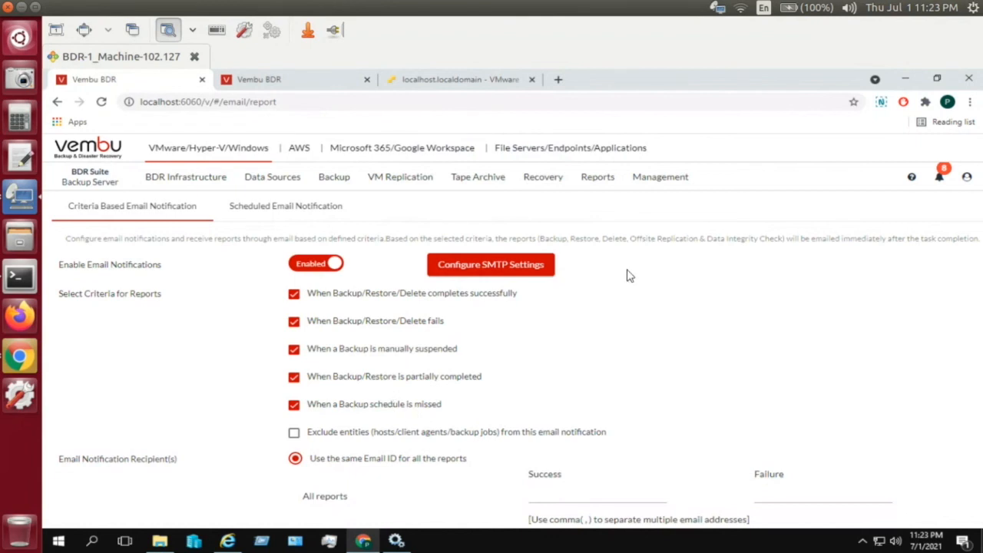
{"action": "left_click", "coordinate": [593, 188]}
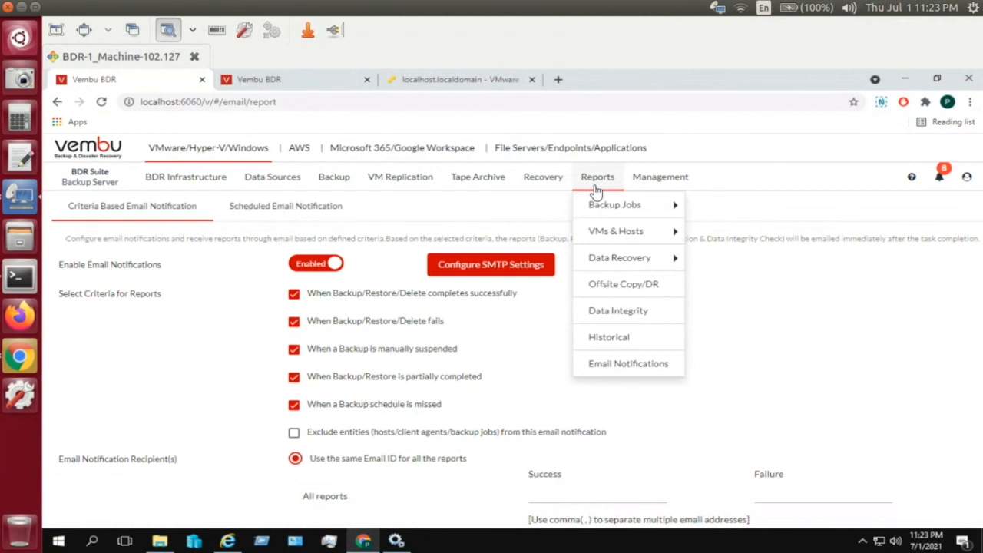
{"action": "mouse_move", "coordinate": [654, 188]}
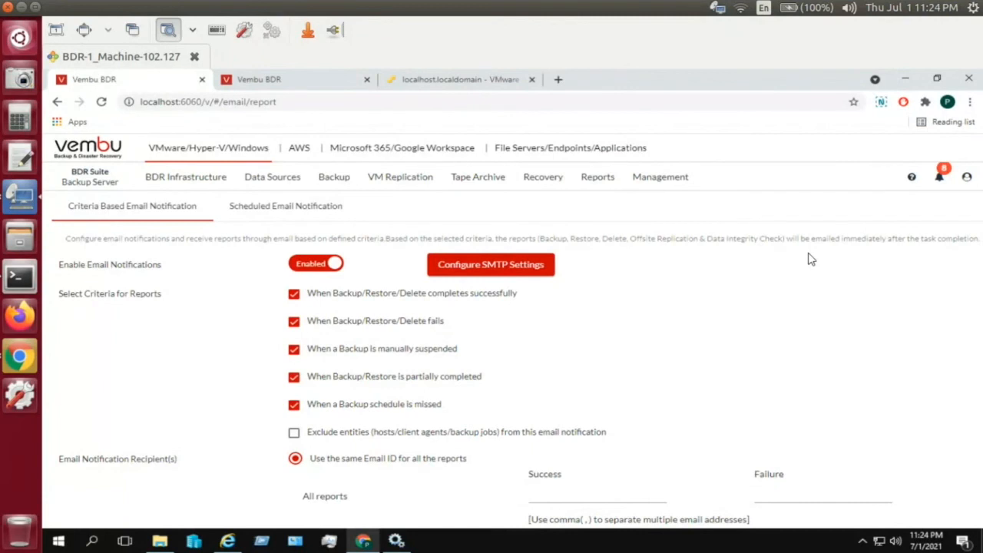
{"action": "left_click", "coordinate": [911, 183]}
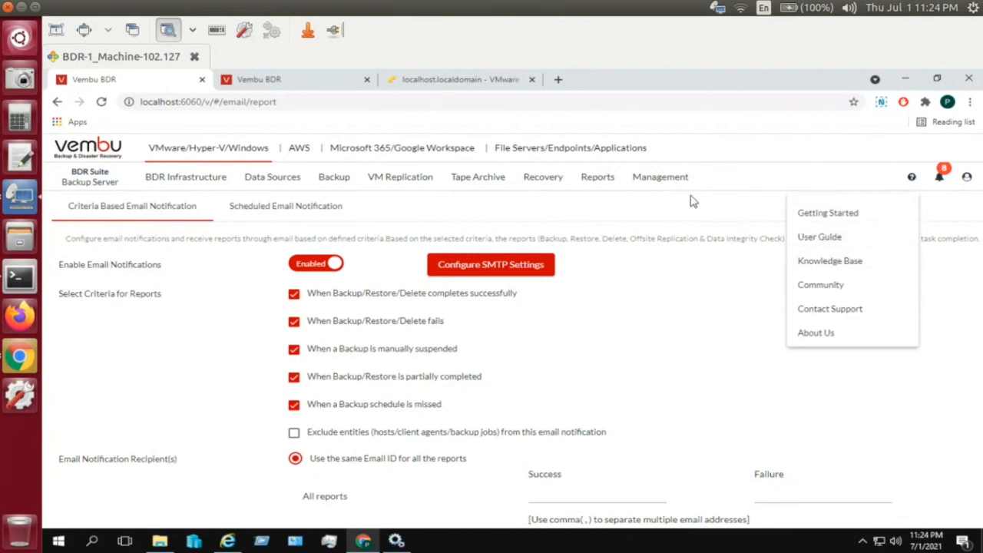
{"action": "left_click", "coordinate": [731, 212]}
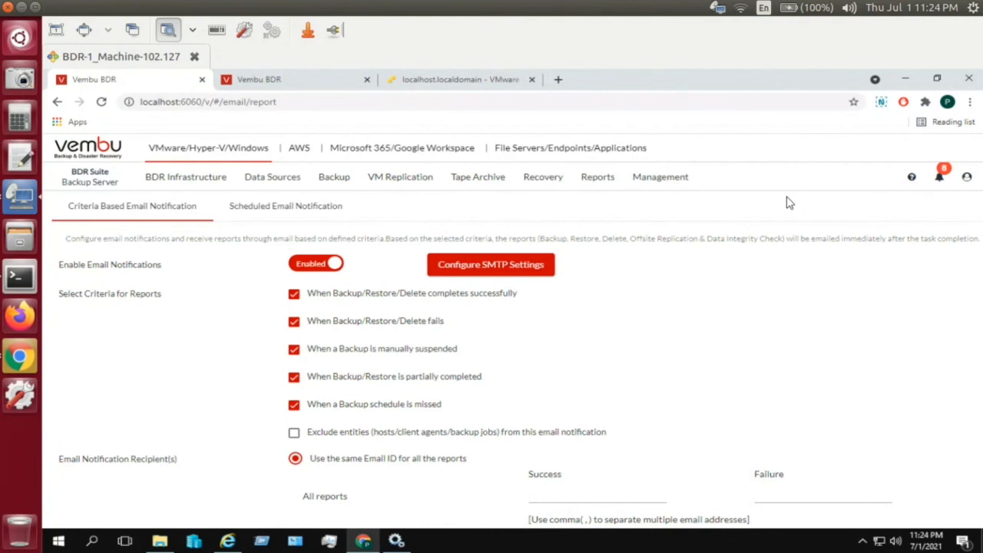
- Open Concurrent Backup Settings: 10 concurrent tasks per server and 2 per backup job
{"action": "mouse_move", "coordinate": [335, 184]}
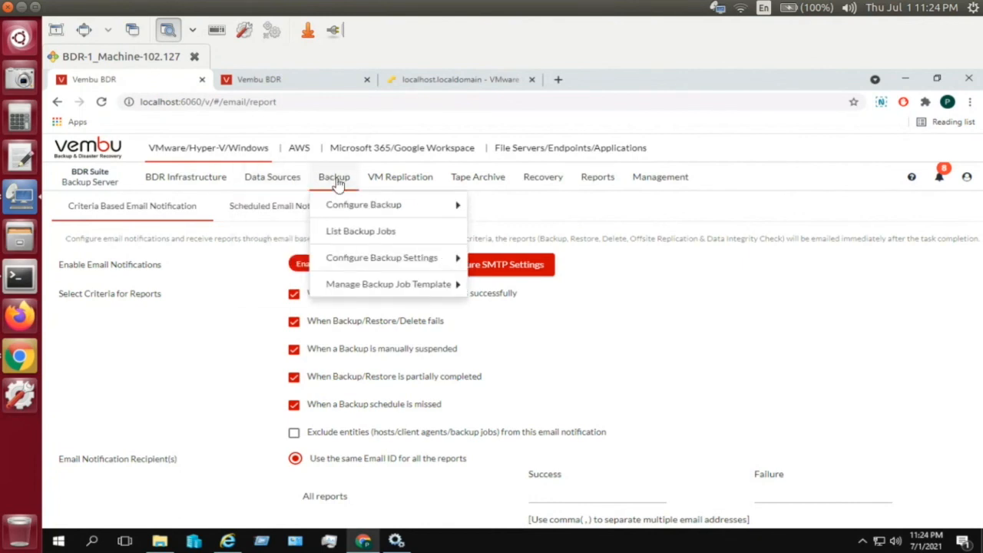
{"action": "mouse_move", "coordinate": [357, 286]}
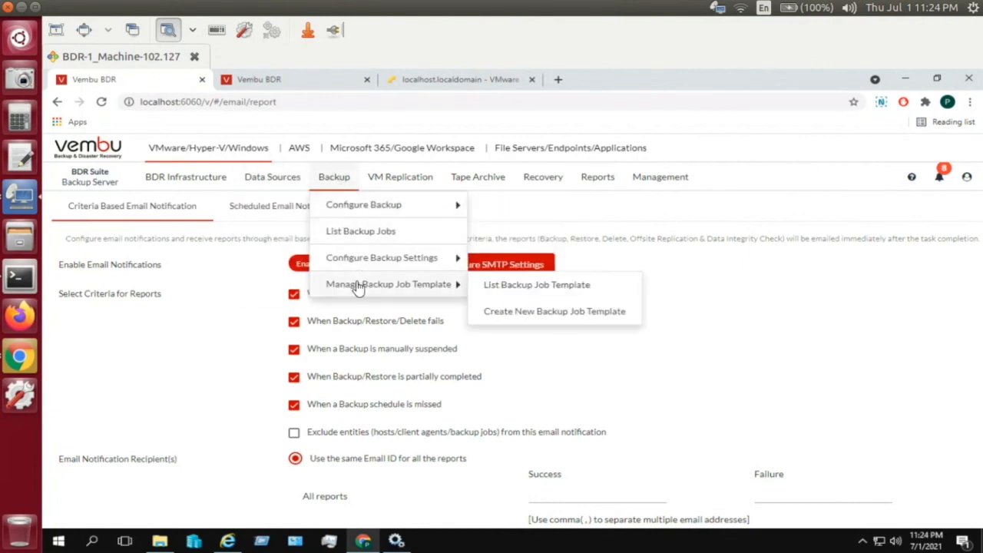
{"action": "mouse_move", "coordinate": [357, 263]}
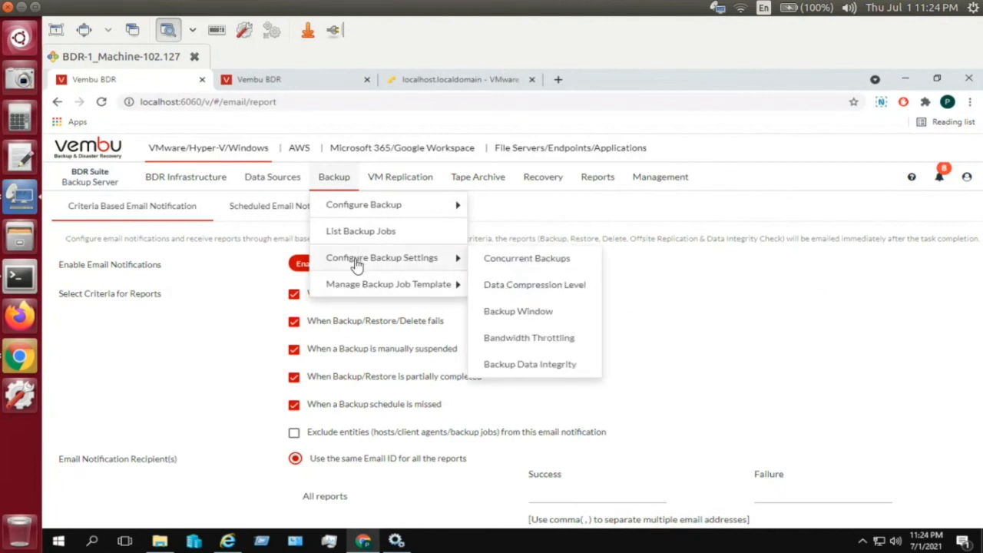
{"action": "left_click", "coordinate": [494, 260]}
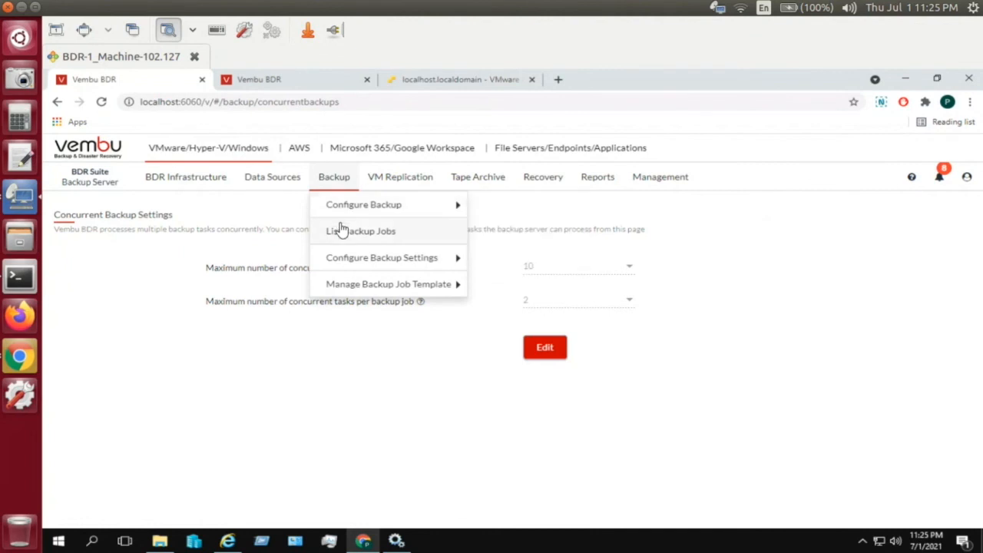
- Show the backup job list with diskimage-singlehost and Multihost-Bck both idle
{"action": "left_click", "coordinate": [338, 233]}
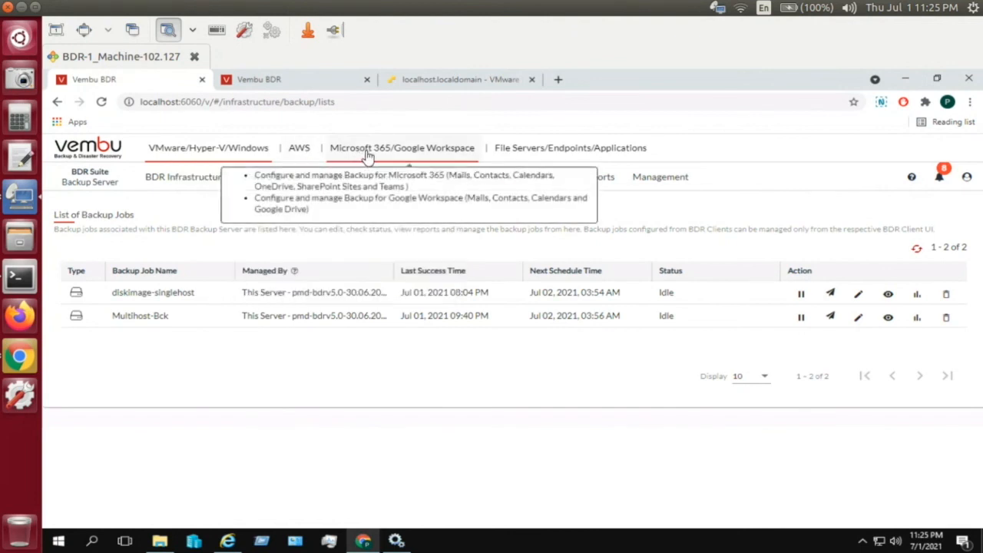
- Switch to File Servers/Endpoints/Applications, open Download BDR Client, and highlight the Windows download rows
{"action": "left_click", "coordinate": [534, 157]}
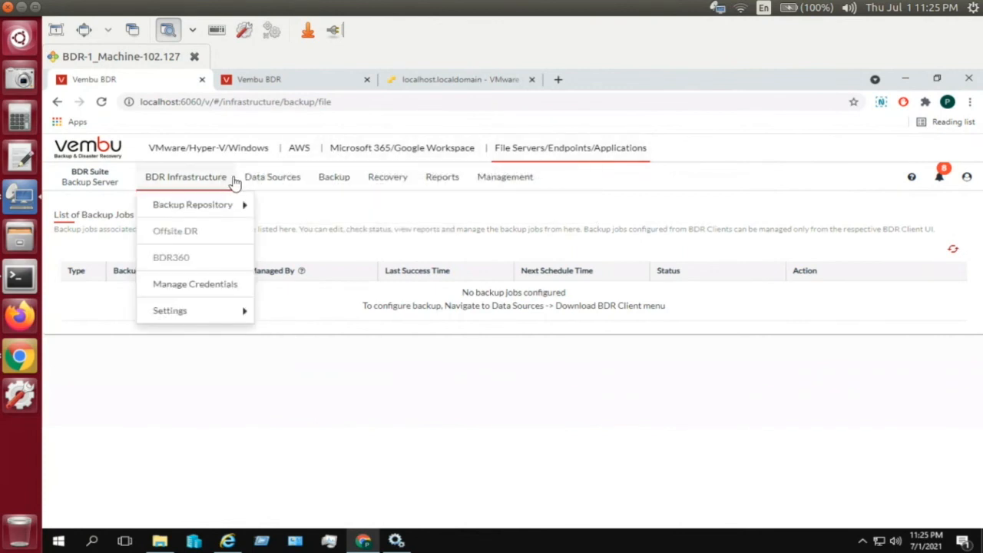
{"action": "mouse_move", "coordinate": [278, 180]}
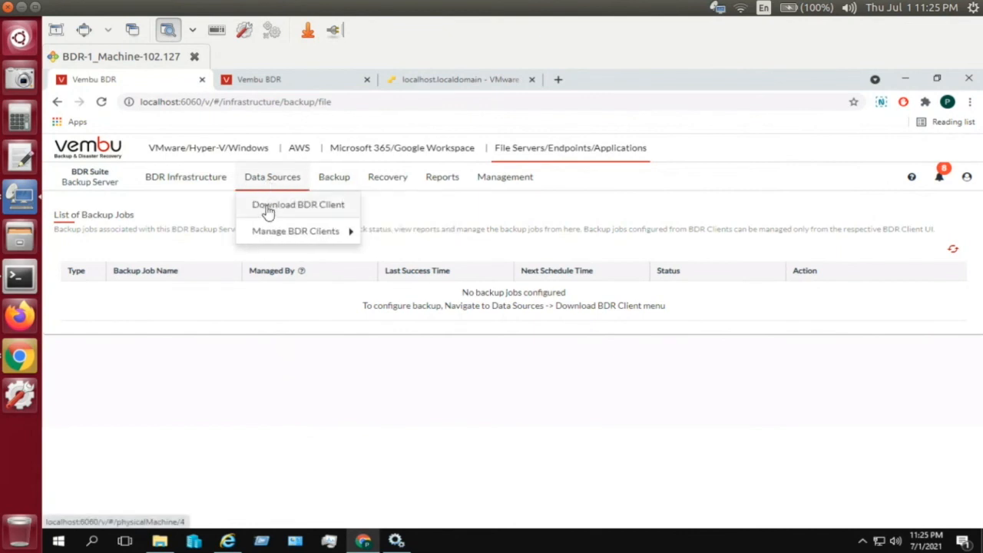
{"action": "left_click", "coordinate": [267, 212]}
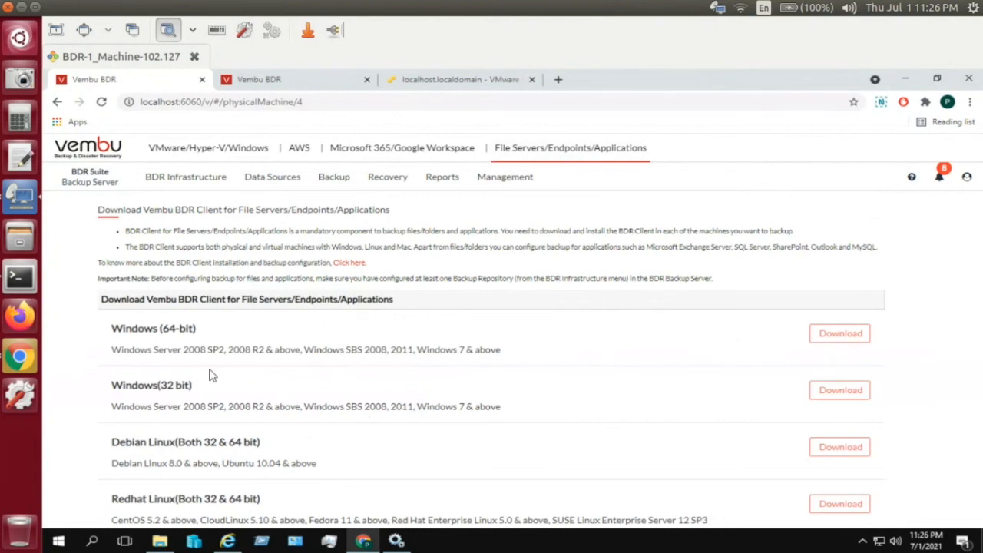
{"action": "left_click_drag", "start_coordinate": [942, 292], "coordinate": [712, 521]}
- Clear the text highlight and return to the VMware/Hyper-V/Windows section with its two idle jobs
{"action": "left_click", "coordinate": [933, 330]}
{"action": "left_click", "coordinate": [207, 149]}
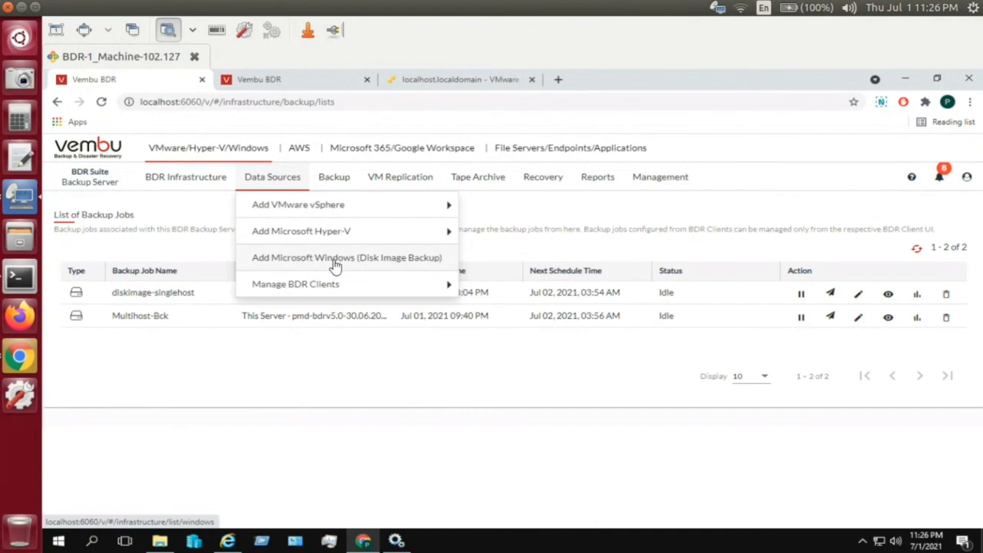
{"action": "mouse_move", "coordinate": [449, 232]}
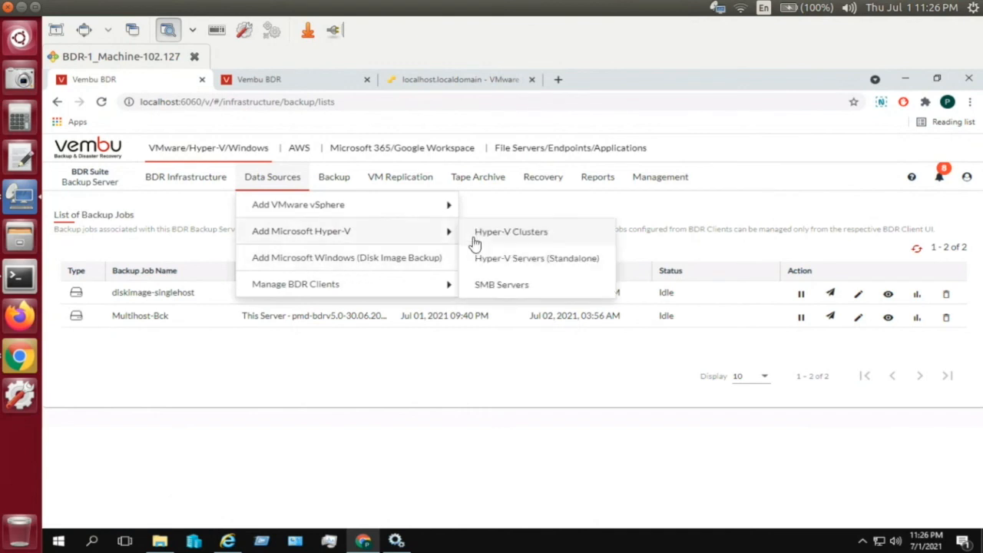